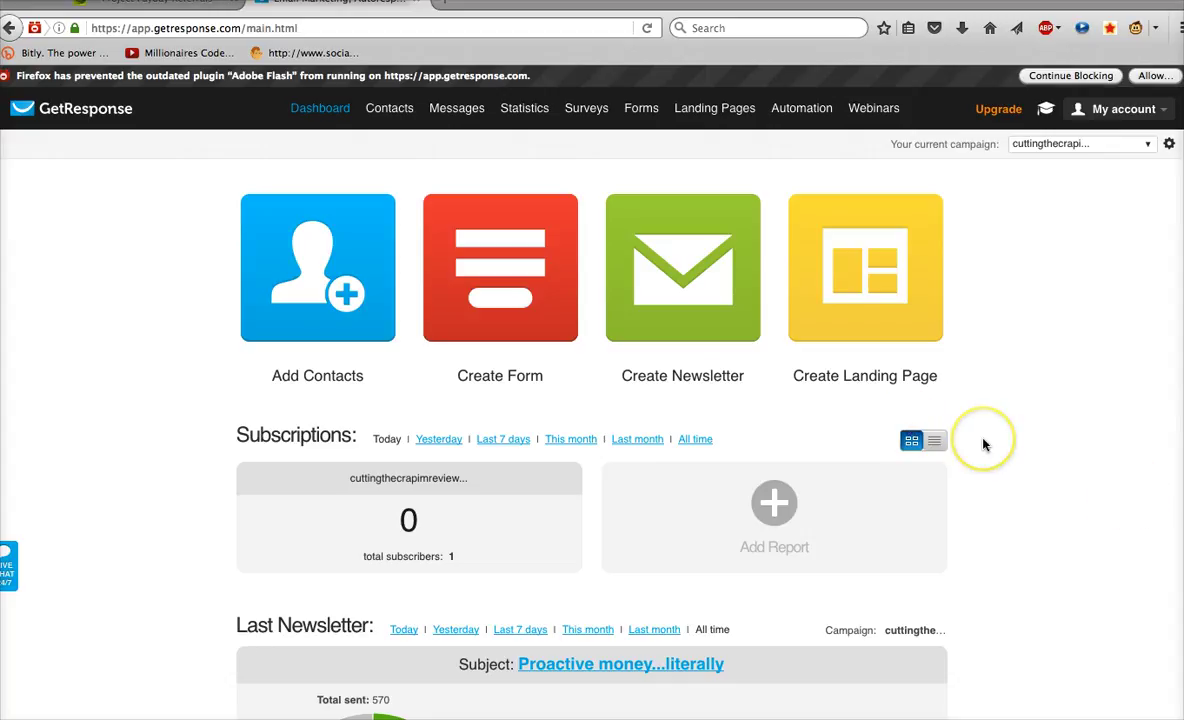
Step: Check the list of available campaigns without switching campaign
{"action": "mouse_move", "coordinate": [709, 116]}
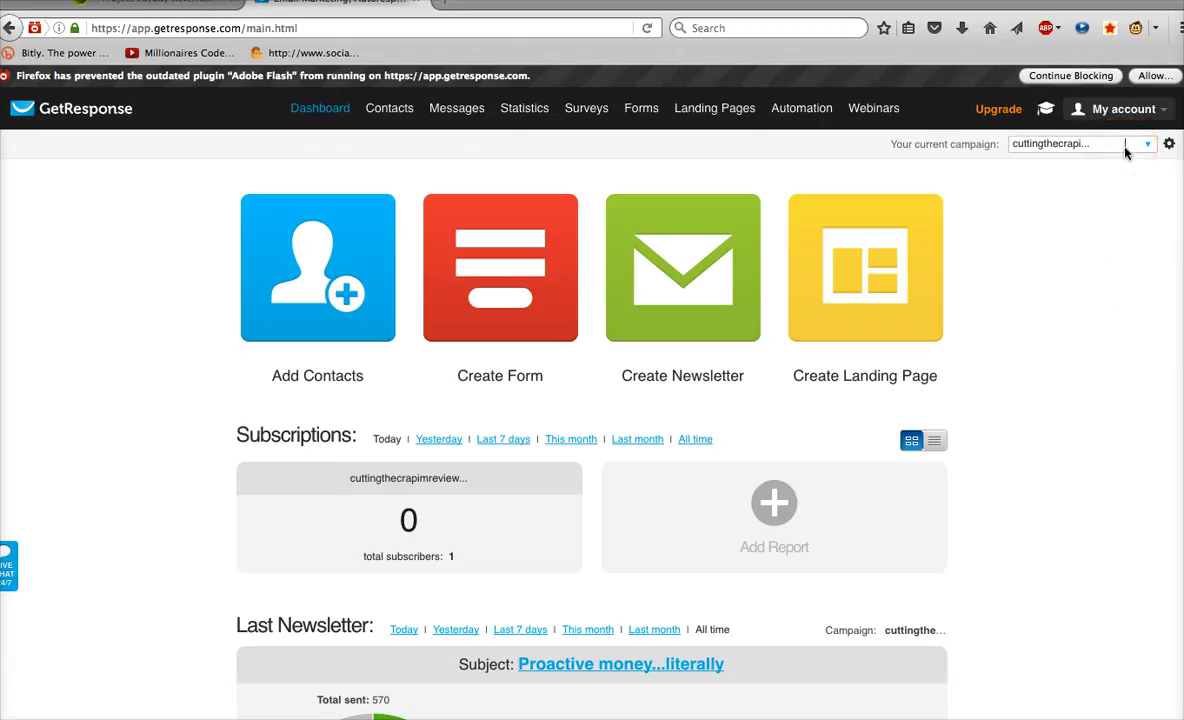
{"action": "left_click", "coordinate": [1126, 148]}
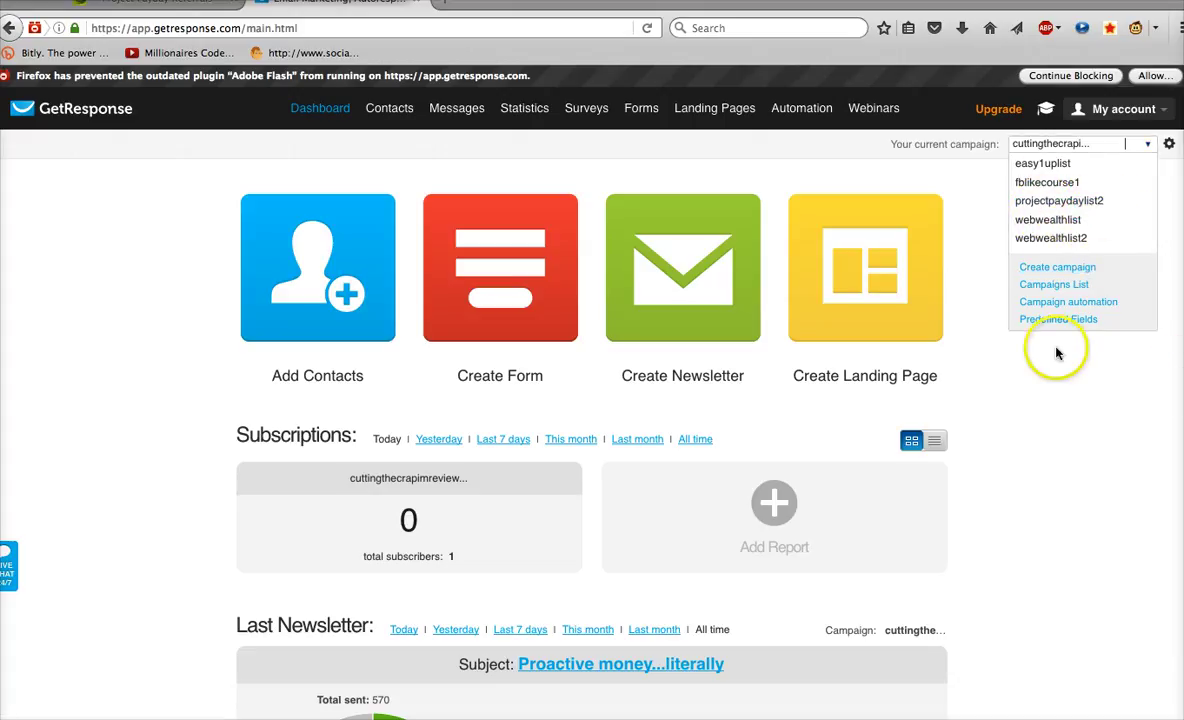
{"action": "left_click", "coordinate": [1100, 486]}
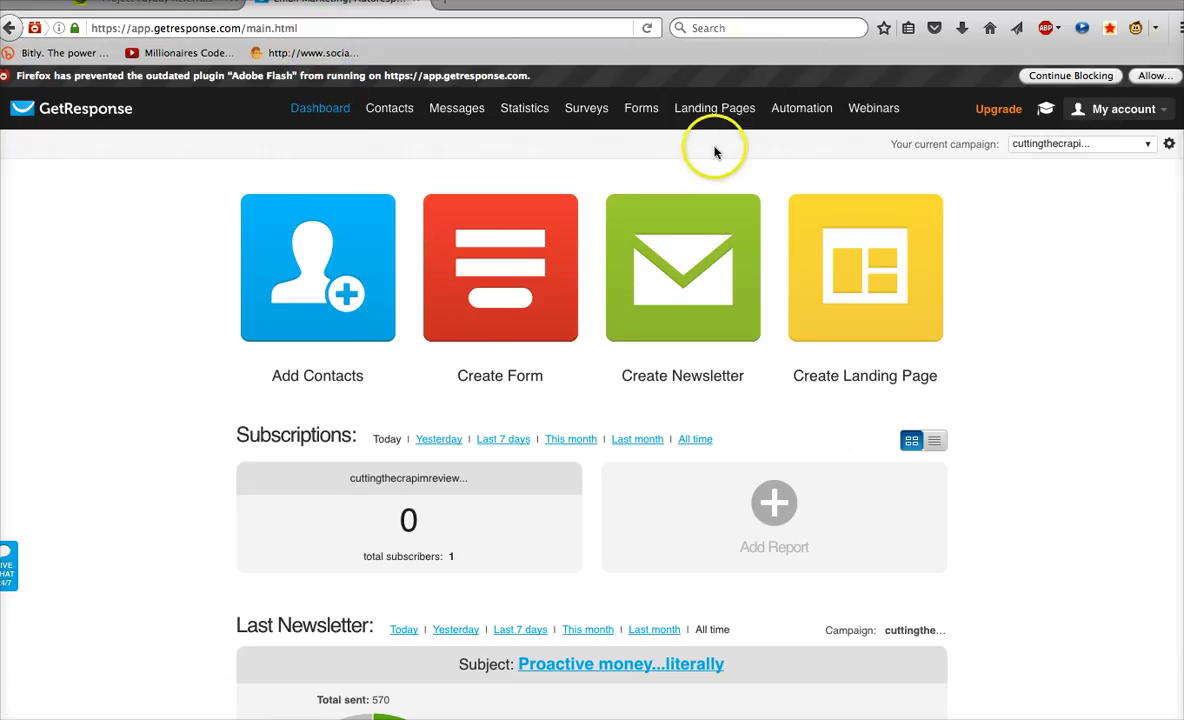
Step: Show the landing pages overview: simplesystemincome at 116 subscribers, simplesystemincomeyt at 105
{"action": "mouse_move", "coordinate": [708, 119]}
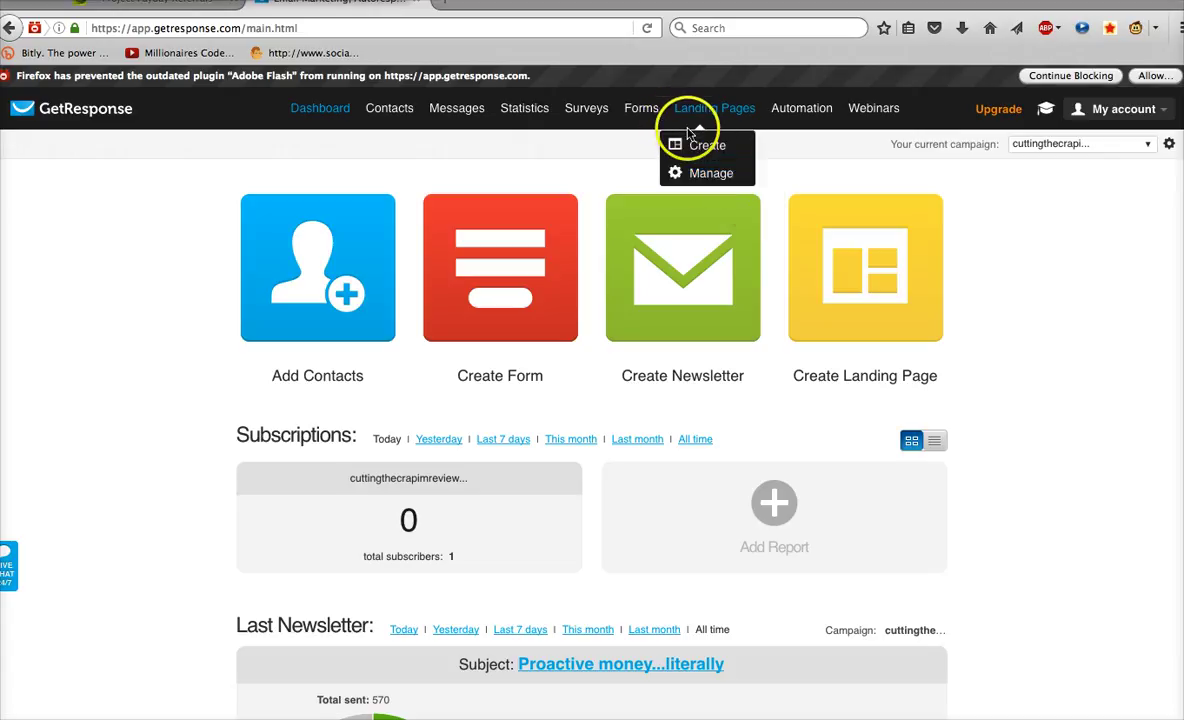
{"action": "left_click", "coordinate": [699, 175]}
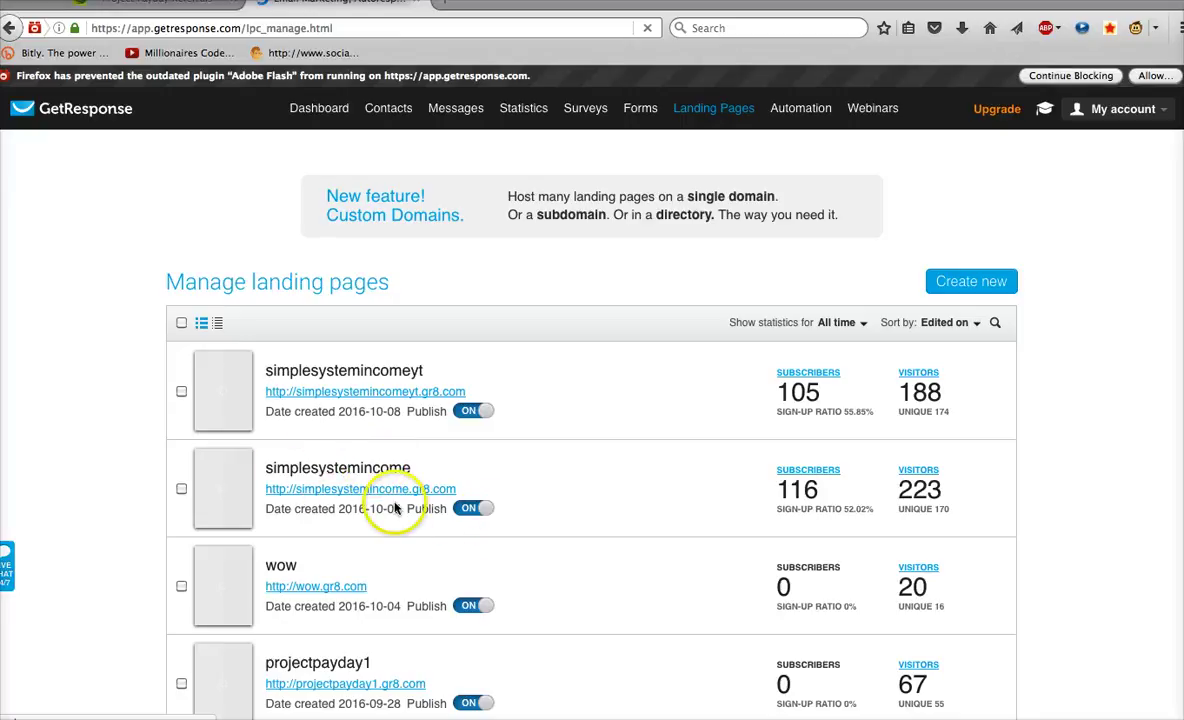
{"action": "mouse_move", "coordinate": [491, 505]}
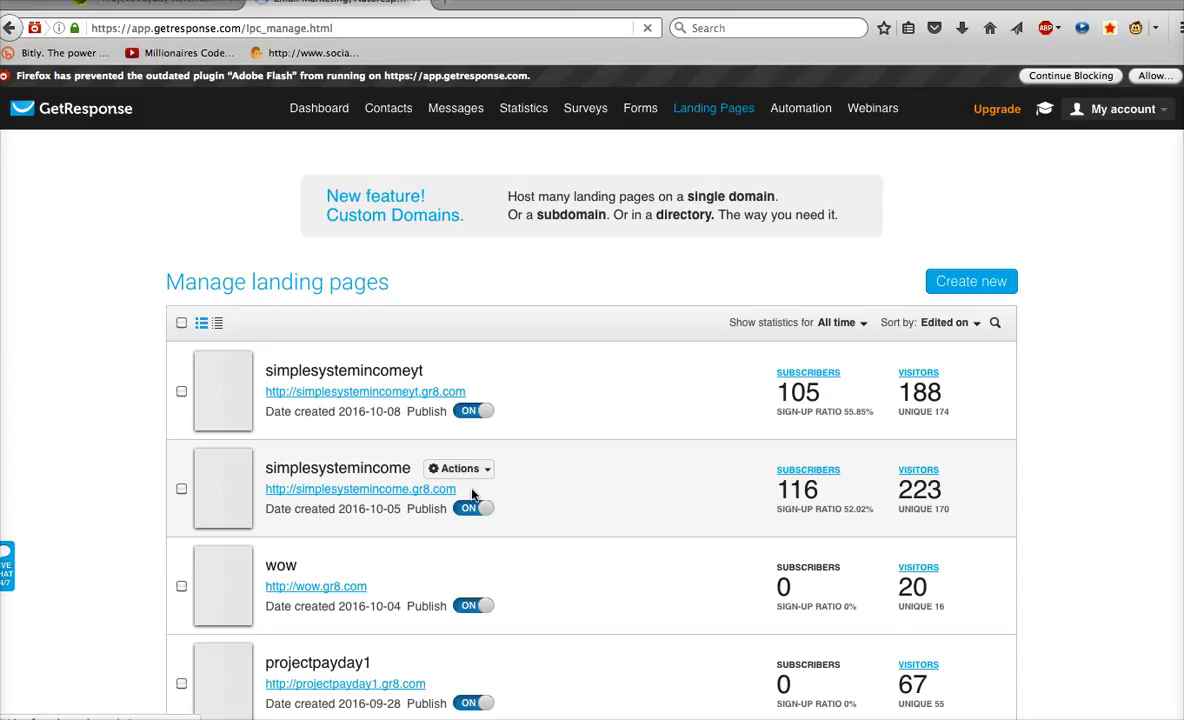
{"action": "left_click", "coordinate": [831, 503]}
{"action": "left_click", "coordinate": [831, 513]}
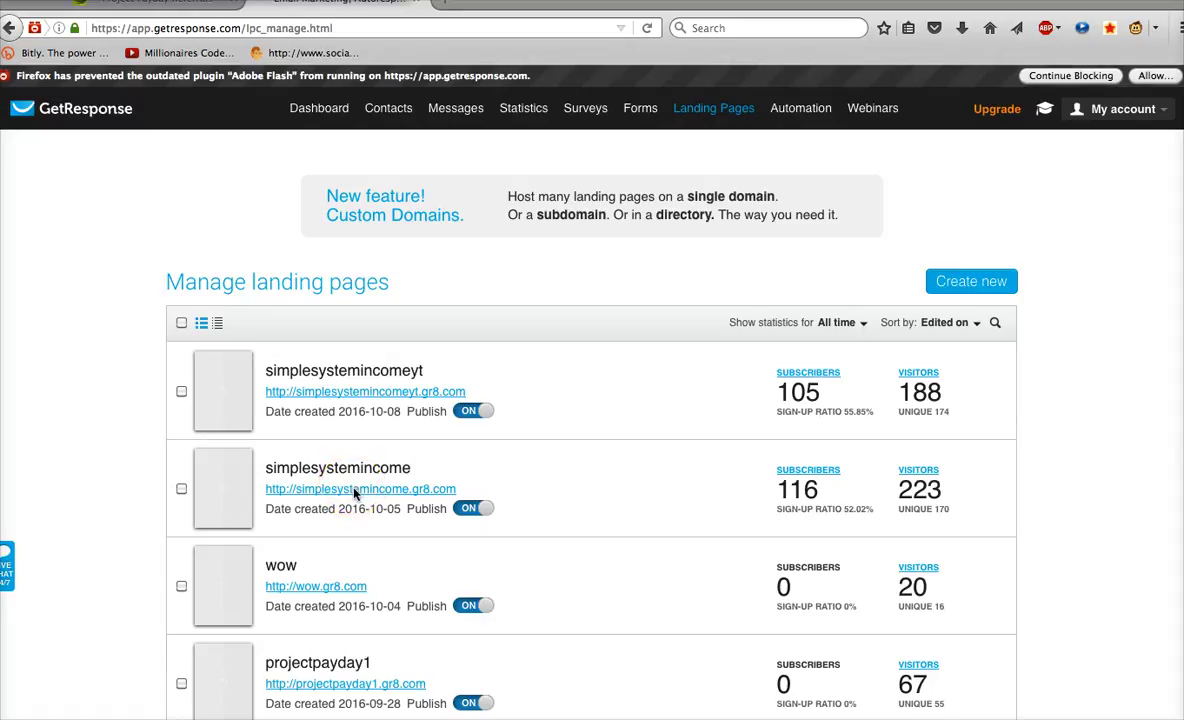
Step: Select the simplesystemincome.gr8.com landing page address in the list
{"action": "left_click_drag", "start_coordinate": [347, 467], "coordinate": [354, 493]}
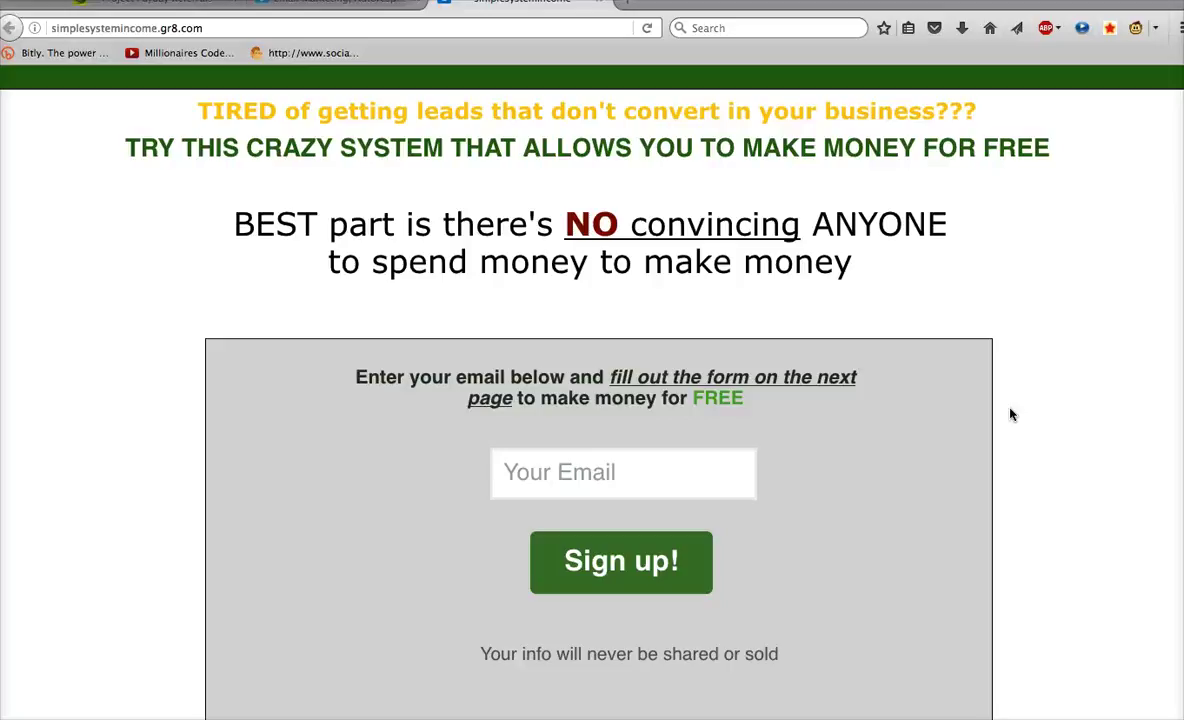
Step: Review the live simplesystemincome page and its line about filling out the form on the next page
{"action": "left_click", "coordinate": [1018, 402]}
{"action": "left_click", "coordinate": [1010, 273]}
{"action": "left_click_drag", "start_coordinate": [609, 383], "coordinate": [653, 397]}
{"action": "left_click", "coordinate": [675, 403]}
{"action": "left_click_drag", "start_coordinate": [609, 377], "coordinate": [510, 397]}
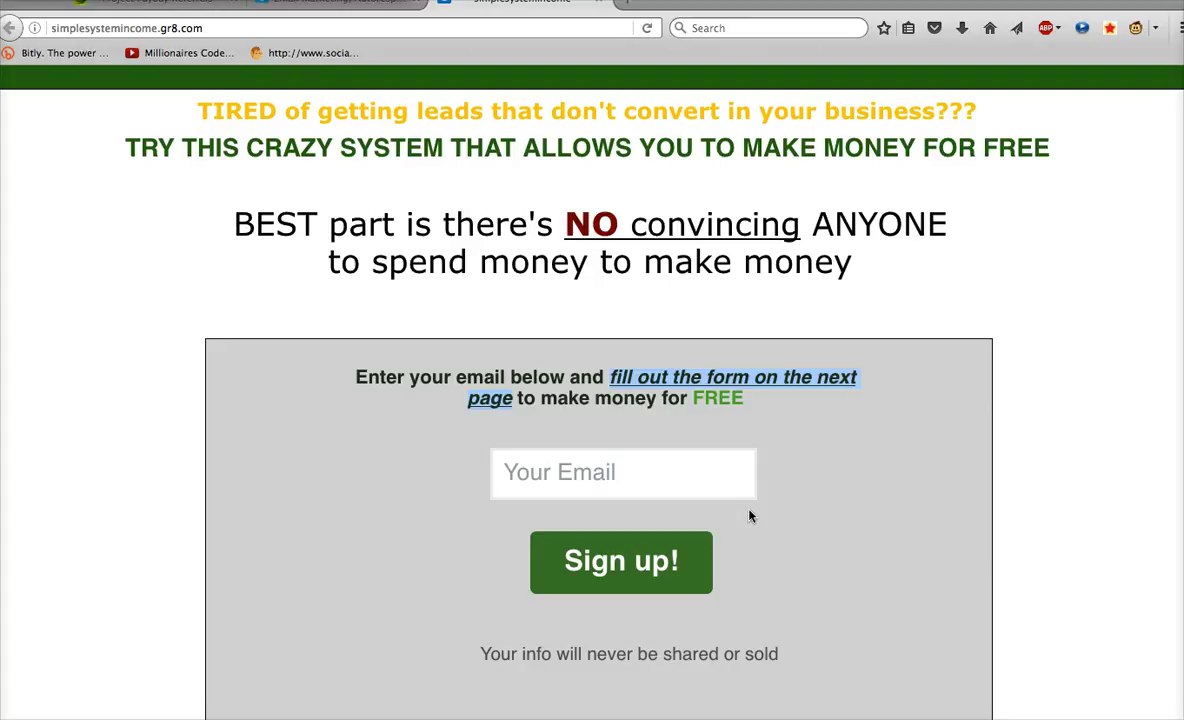
{"action": "left_click", "coordinate": [829, 516]}
{"action": "left_click", "coordinate": [891, 484]}
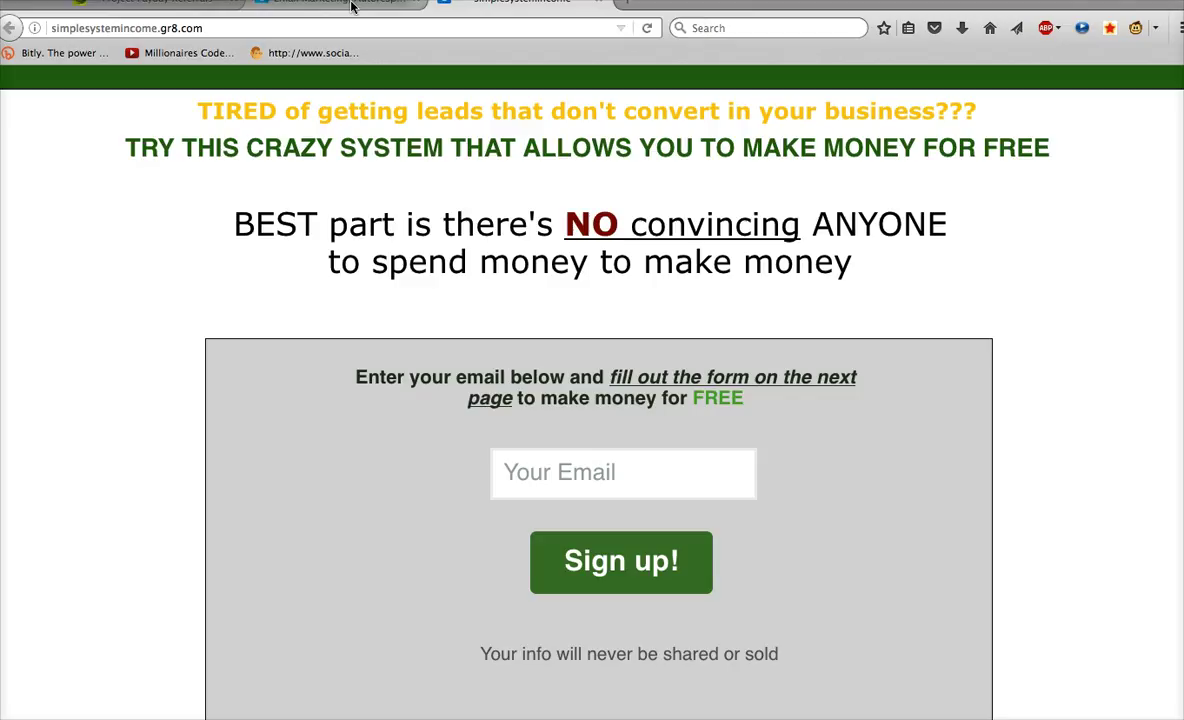
Step: Create a new landing page from the list, opening the Variant A download template in the editor
{"action": "left_click", "coordinate": [352, 6]}
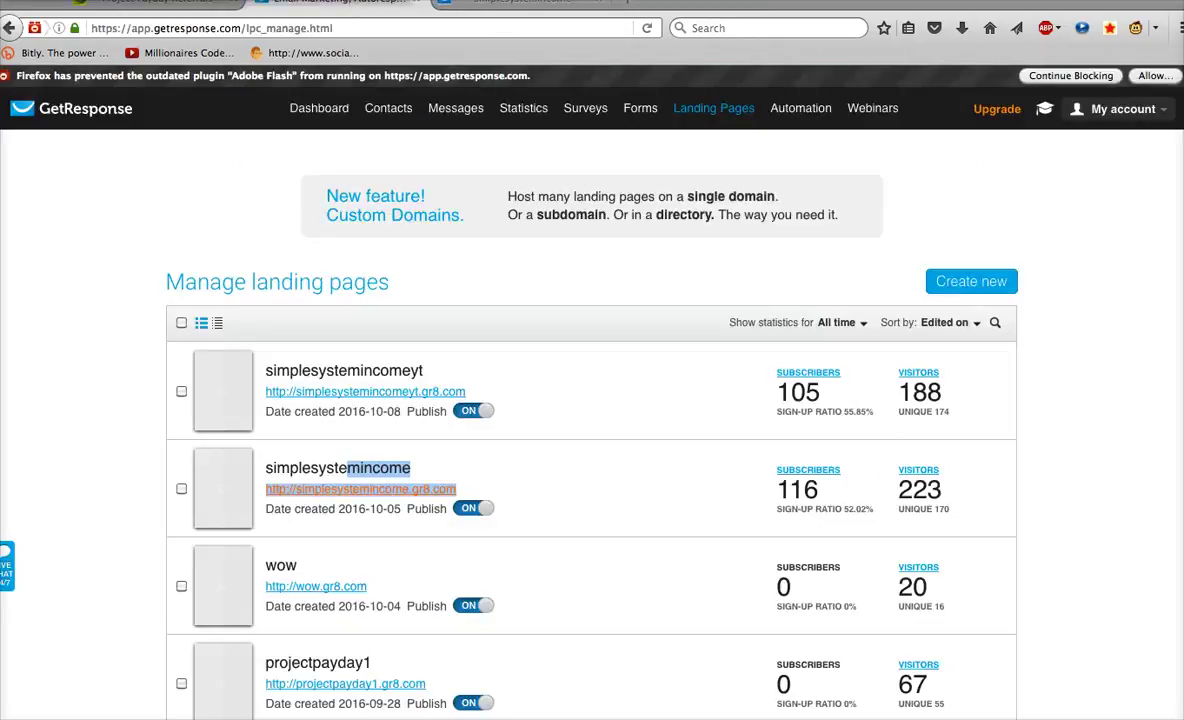
{"action": "mouse_move", "coordinate": [690, 115]}
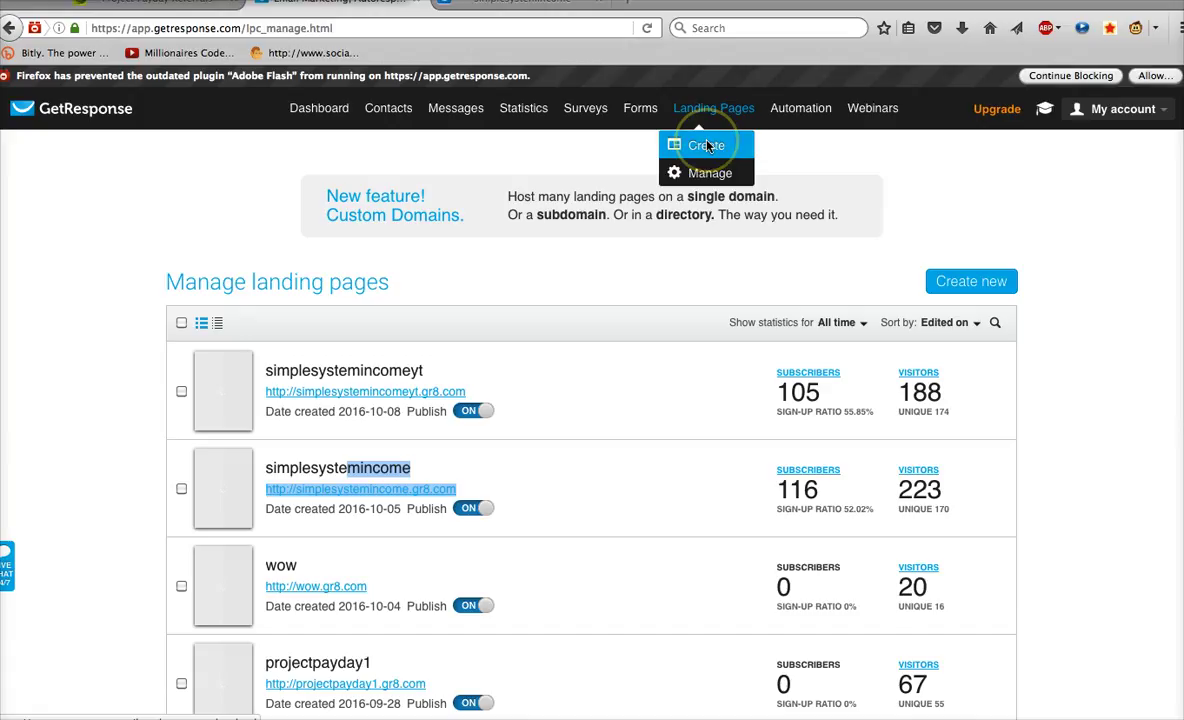
{"action": "left_click", "coordinate": [707, 146]}
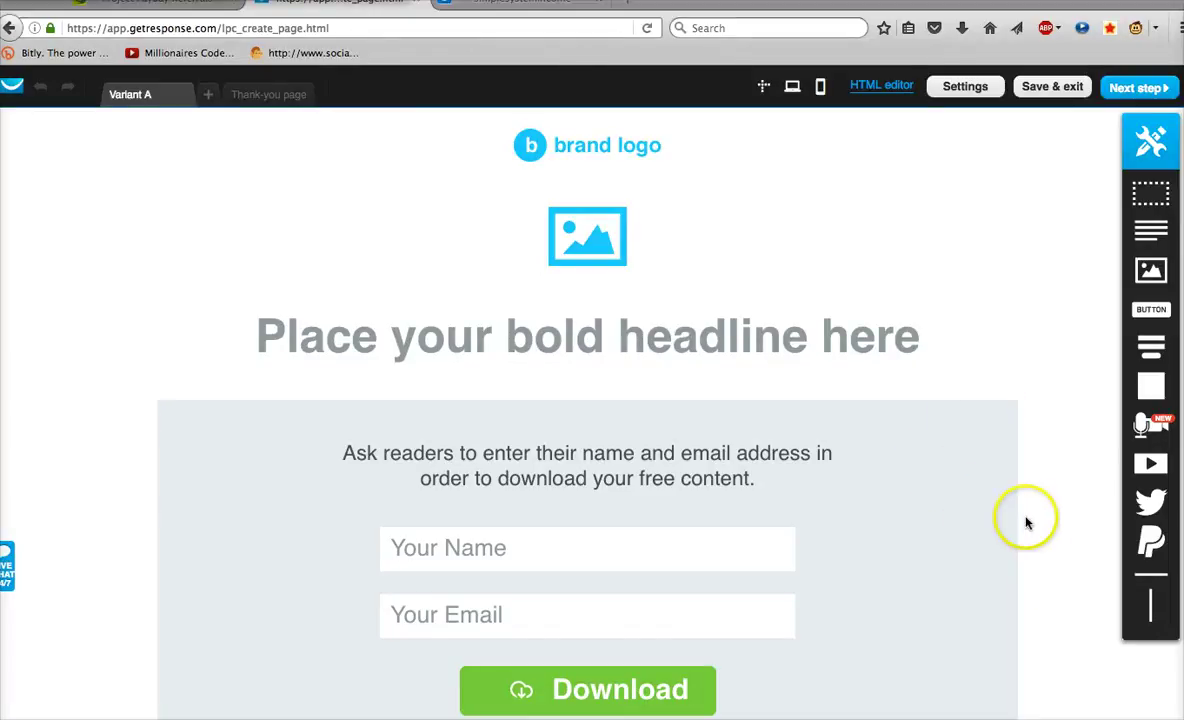
Step: Delete the template's form section, headline, image placeholder and brand logo
{"action": "left_click", "coordinate": [954, 458]}
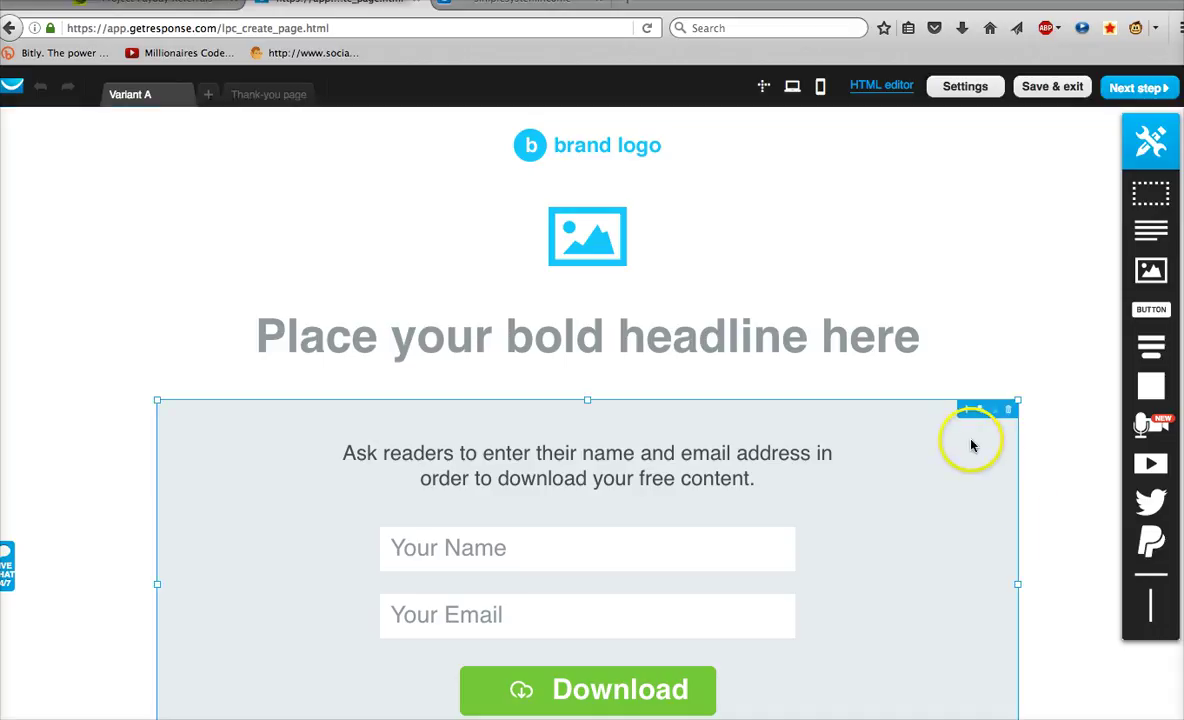
{"action": "left_click", "coordinate": [1010, 412]}
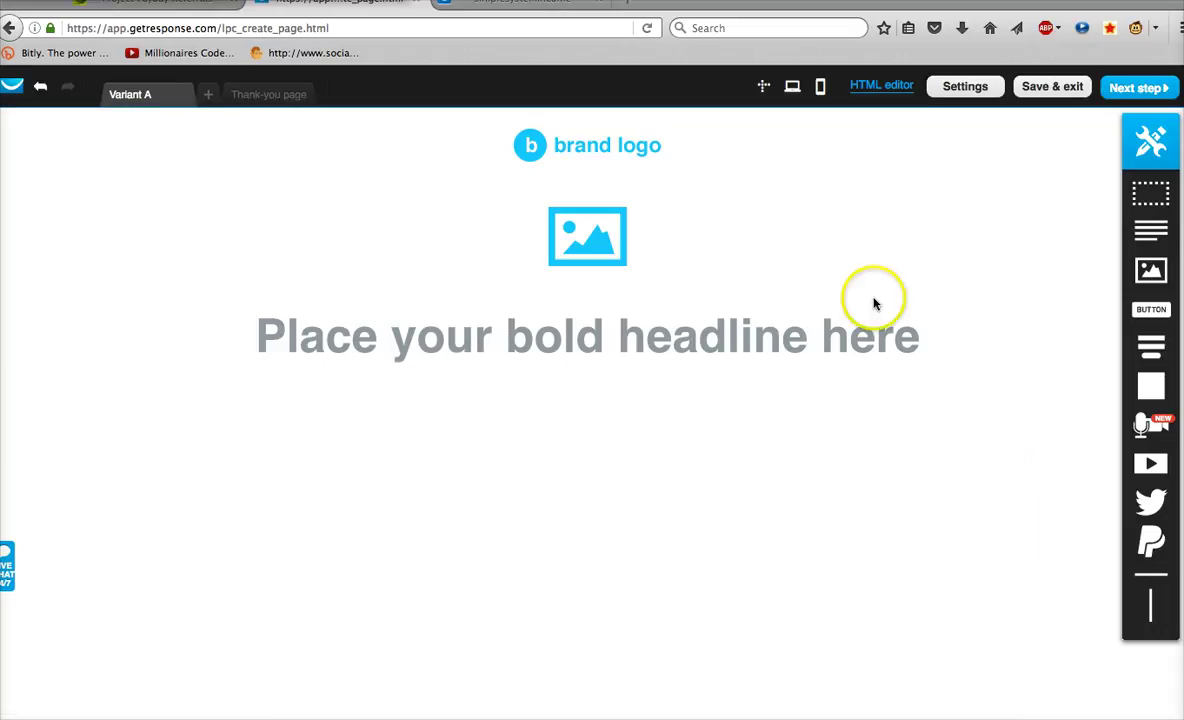
{"action": "left_click", "coordinate": [925, 355]}
{"action": "left_click", "coordinate": [996, 326]}
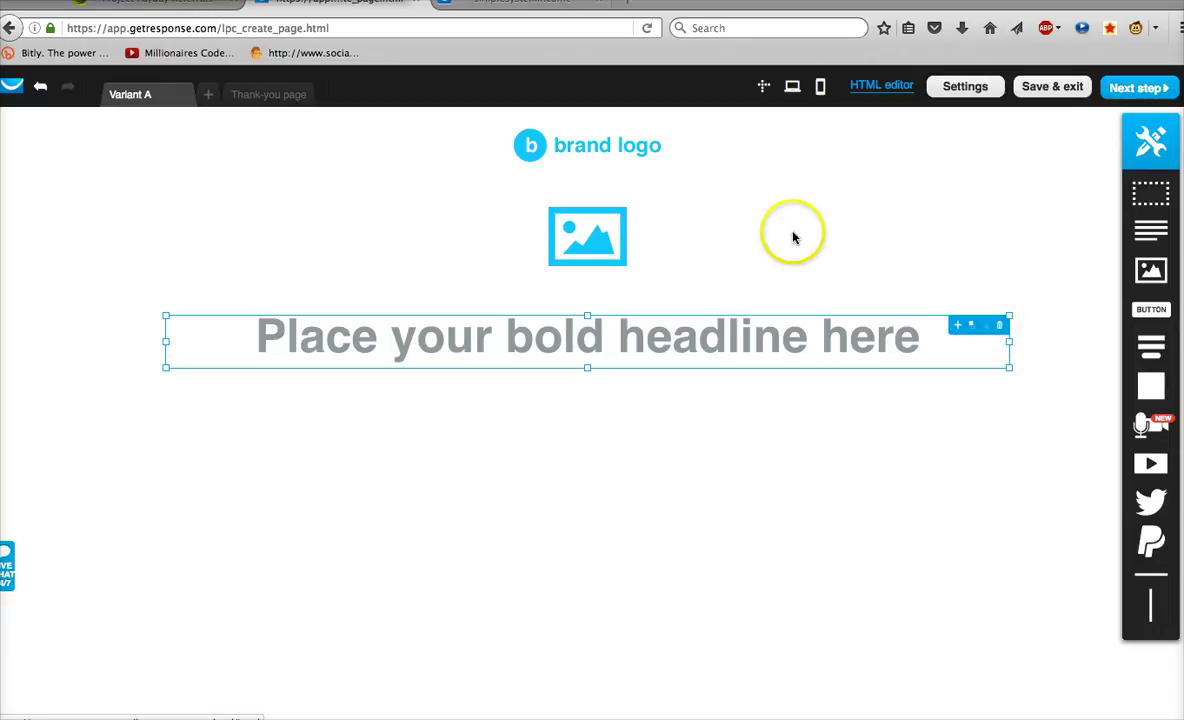
{"action": "left_click", "coordinate": [615, 230]}
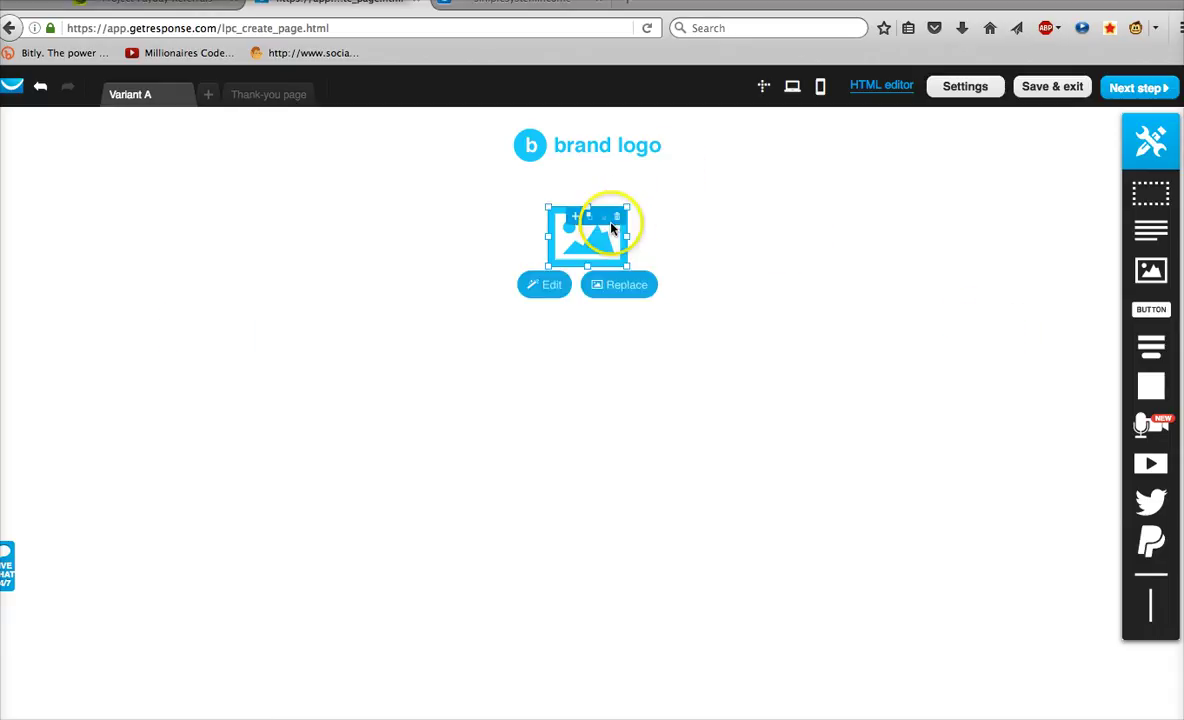
{"action": "left_click", "coordinate": [615, 207]}
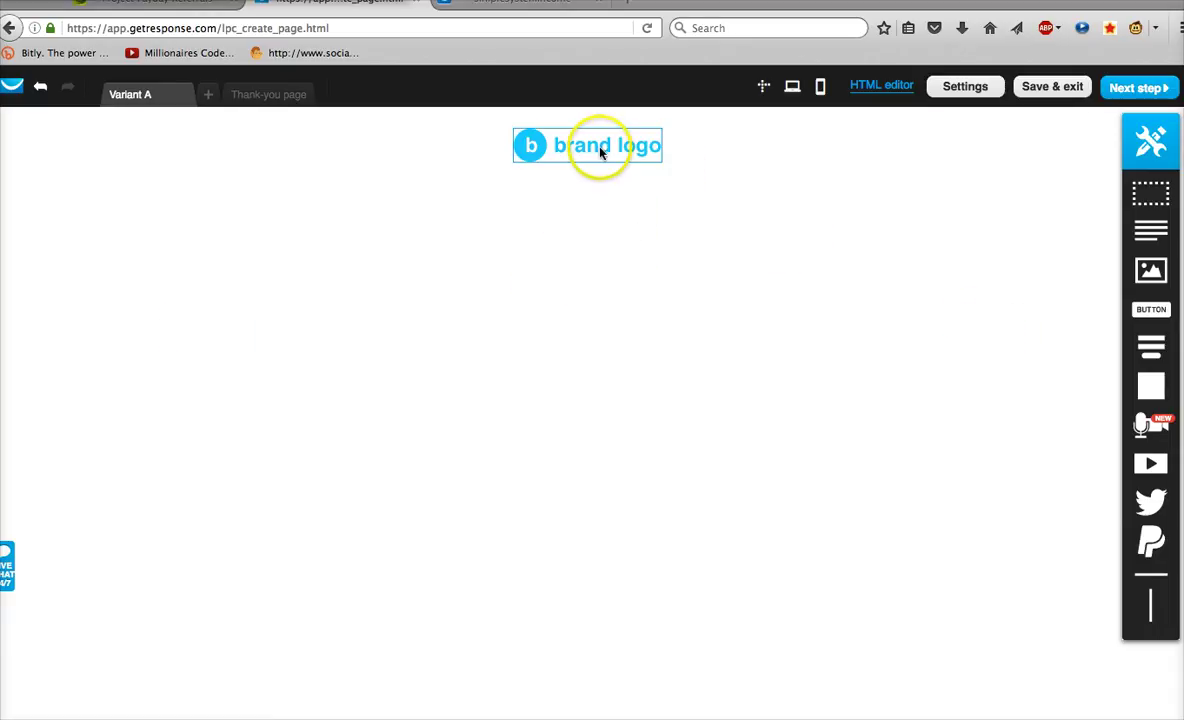
{"action": "left_click", "coordinate": [597, 148]}
{"action": "left_click", "coordinate": [654, 147]}
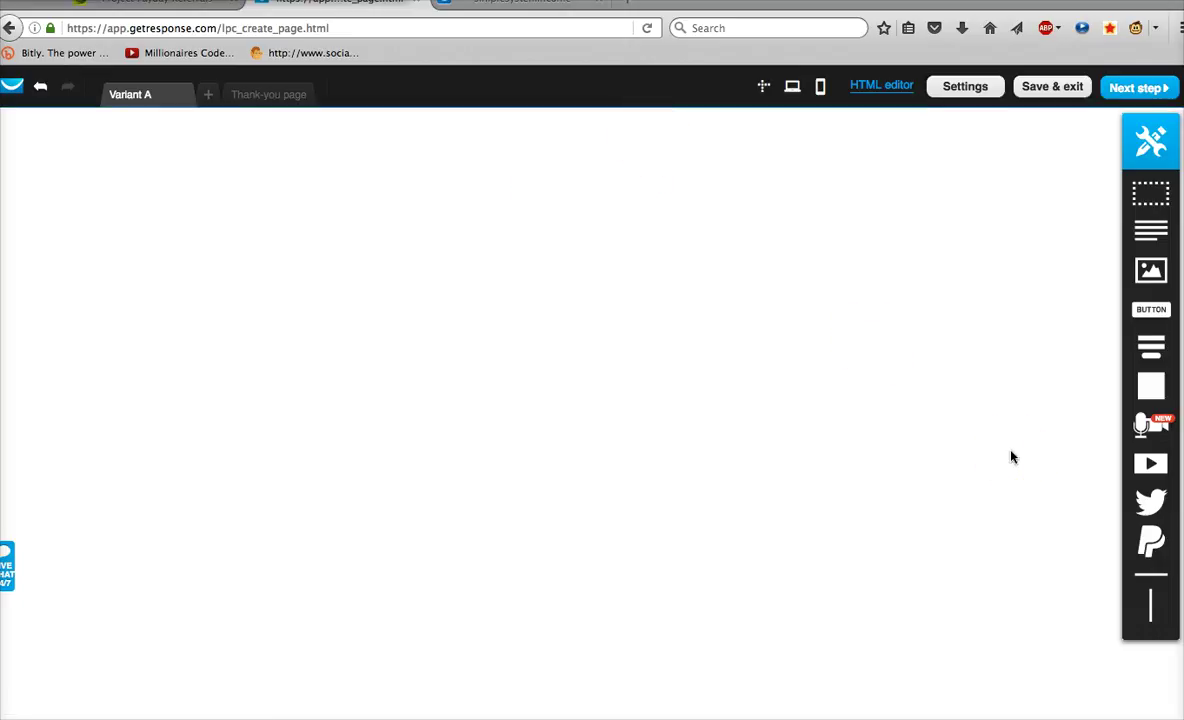
{"action": "mouse_move", "coordinate": [1012, 455]}
{"action": "left_mouse_down"}
{"action": "mouse_move", "coordinate": [1020, 470]}
{"action": "mouse_move", "coordinate": [1065, 400]}
{"action": "mouse_move", "coordinate": [1062, 352]}
{"action": "mouse_move", "coordinate": [1079, 344]}
{"action": "left_mouse_up"}
{"action": "mouse_move", "coordinate": [1118, 615]}
{"action": "left_mouse_down"}
{"action": "mouse_move", "coordinate": [1121, 627]}
{"action": "mouse_move", "coordinate": [1047, 394]}
{"action": "mouse_move", "coordinate": [1115, 257]}
{"action": "left_mouse_up"}
{"action": "left_click", "coordinate": [1131, 374]}
{"action": "left_click", "coordinate": [1148, 388]}
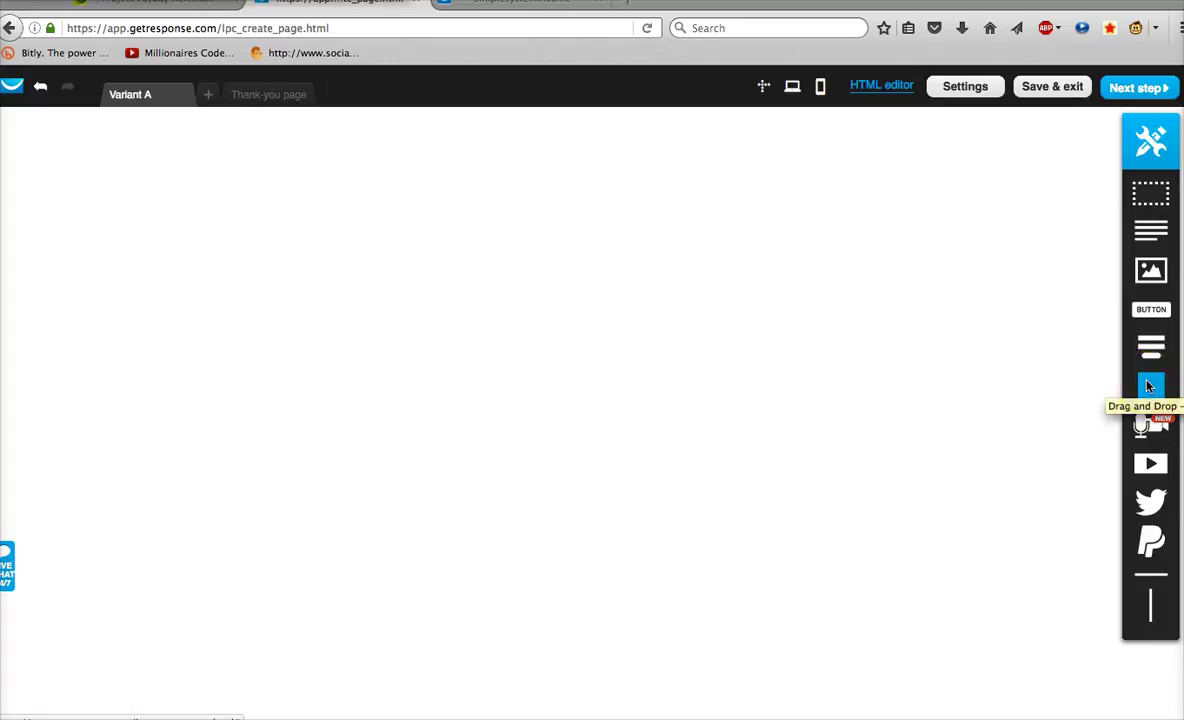
{"action": "left_click", "coordinate": [458, 12]}
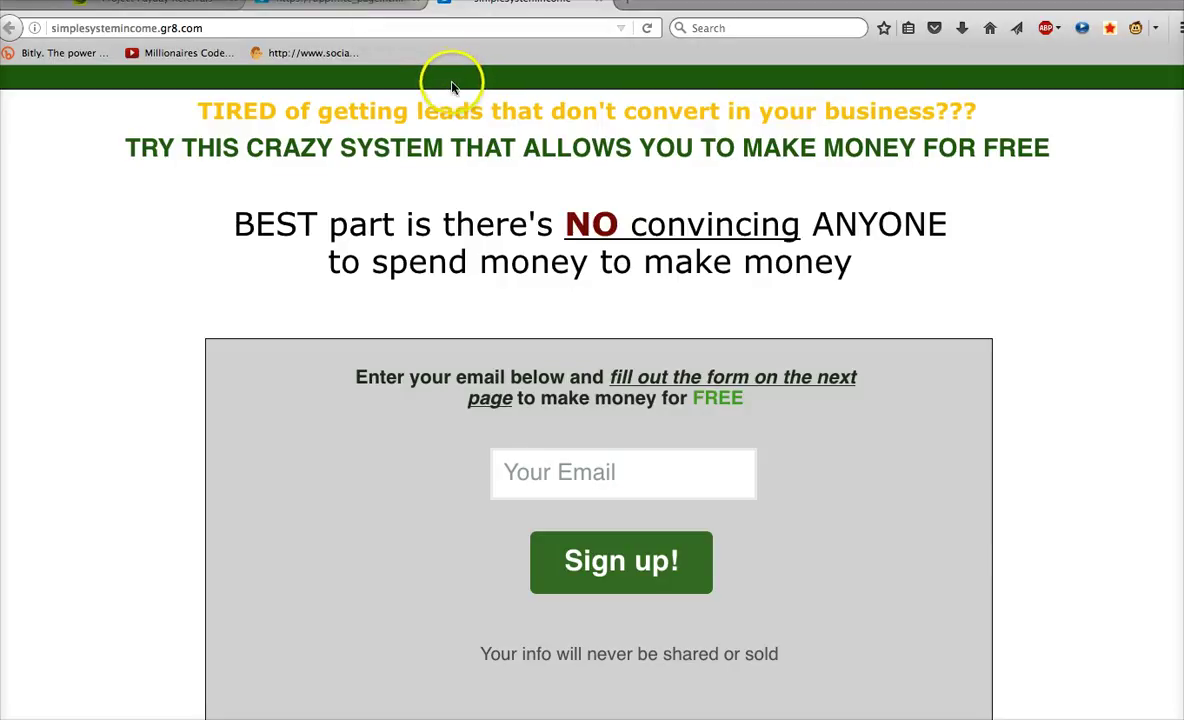
{"action": "key", "text": "ctrl+shift+Tab"}
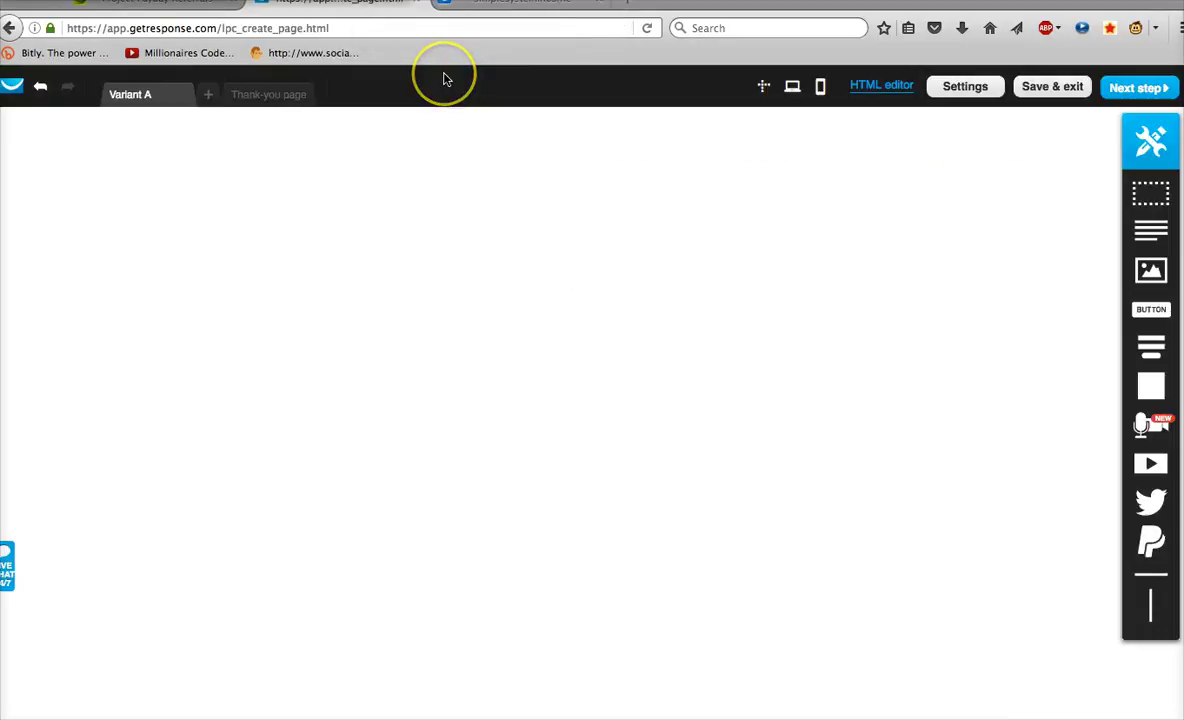
{"action": "mouse_move", "coordinate": [1146, 427]}
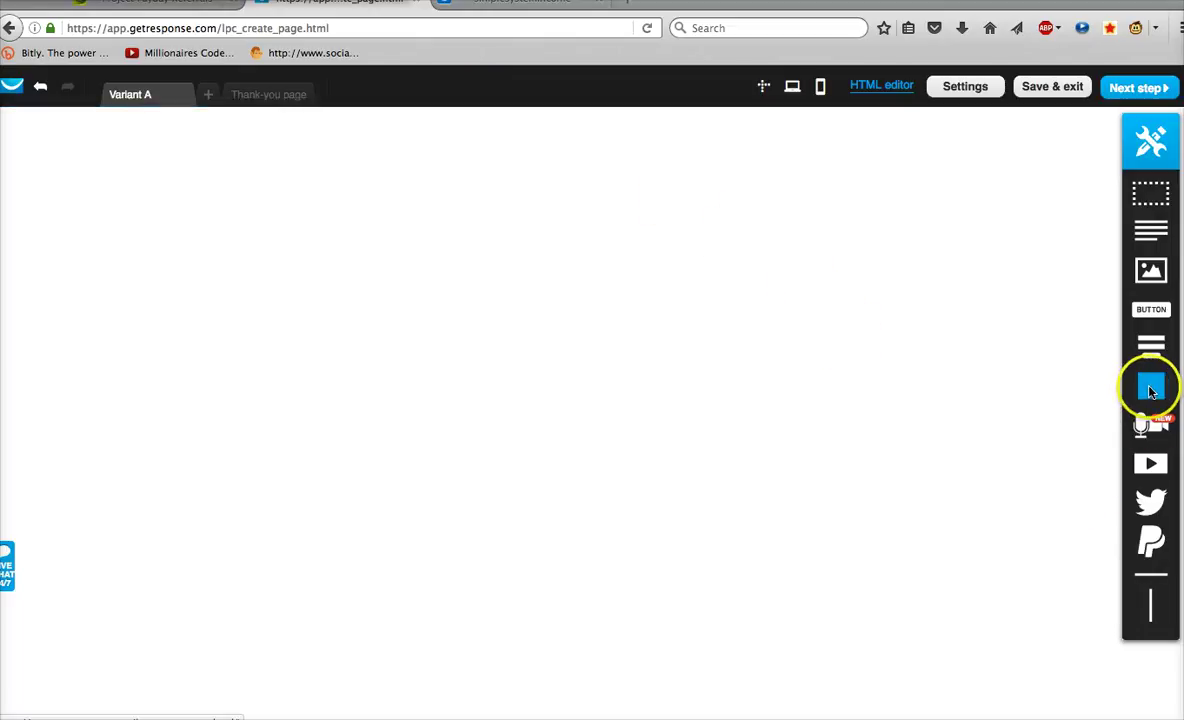
Step: Add a box at the page's top-left, shorten it to 32 px and widen it to about 984 px
{"action": "left_click_drag", "start_coordinate": [1150, 390], "coordinate": [198, 148]}
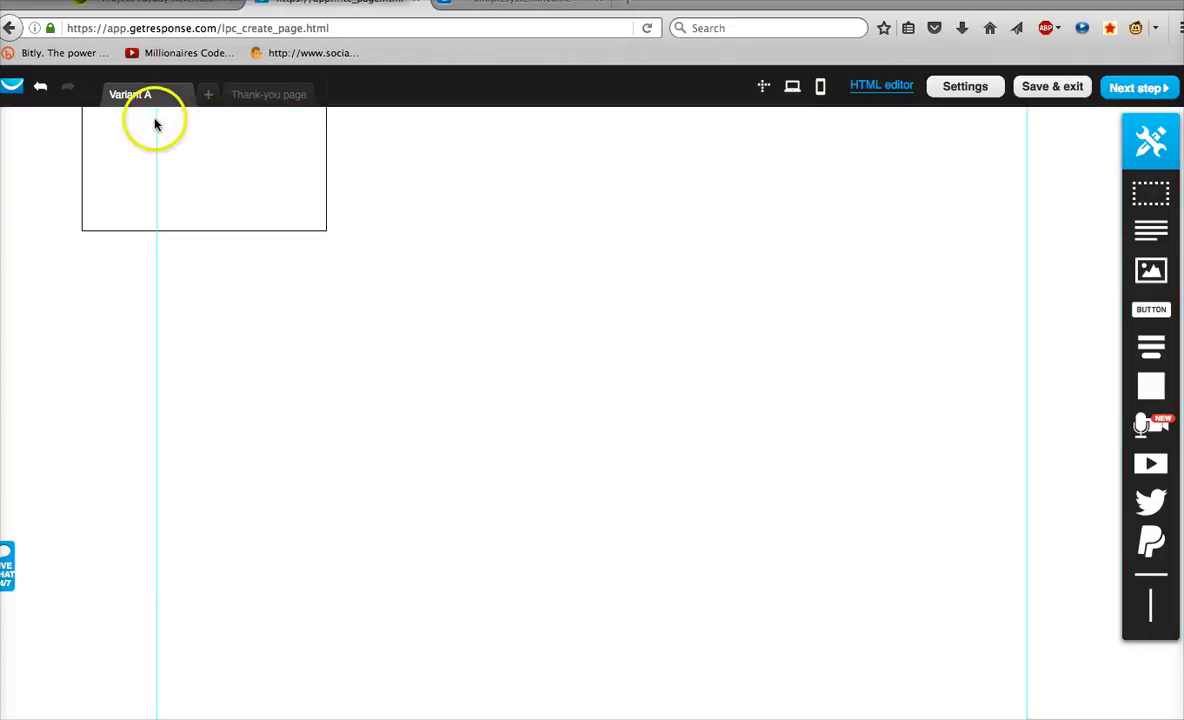
{"action": "left_click_drag", "start_coordinate": [119, 153], "coordinate": [21, 201]}
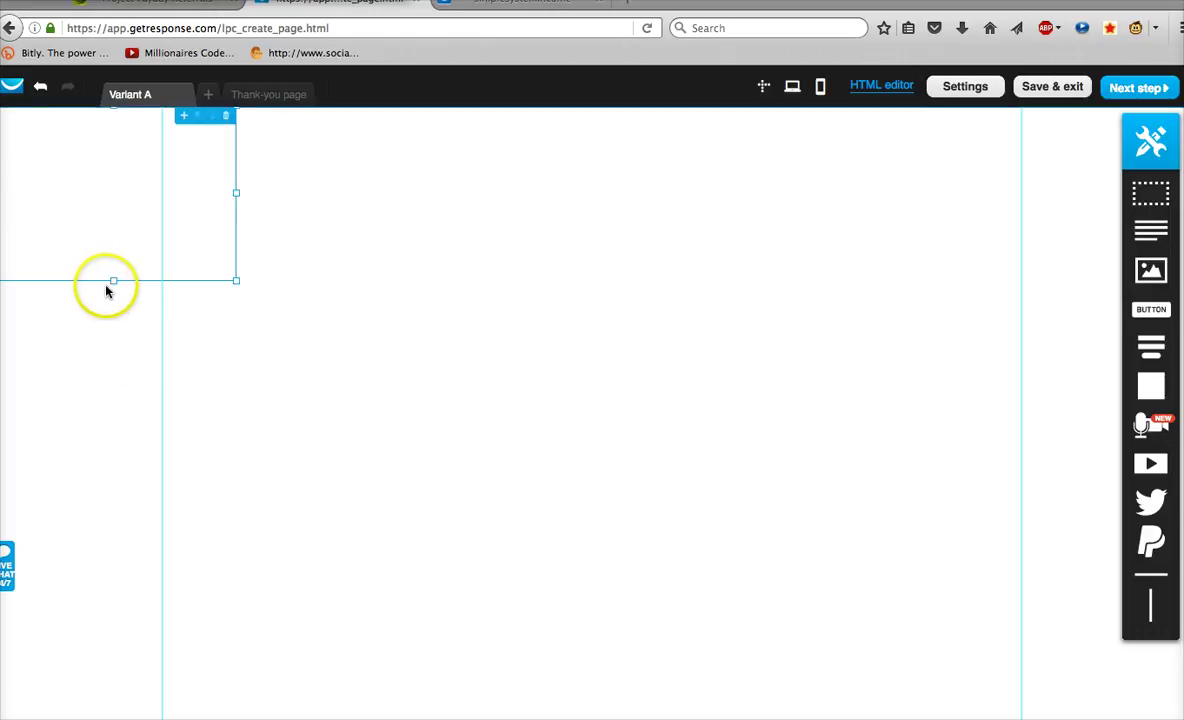
{"action": "left_click_drag", "start_coordinate": [107, 289], "coordinate": [91, 139]}
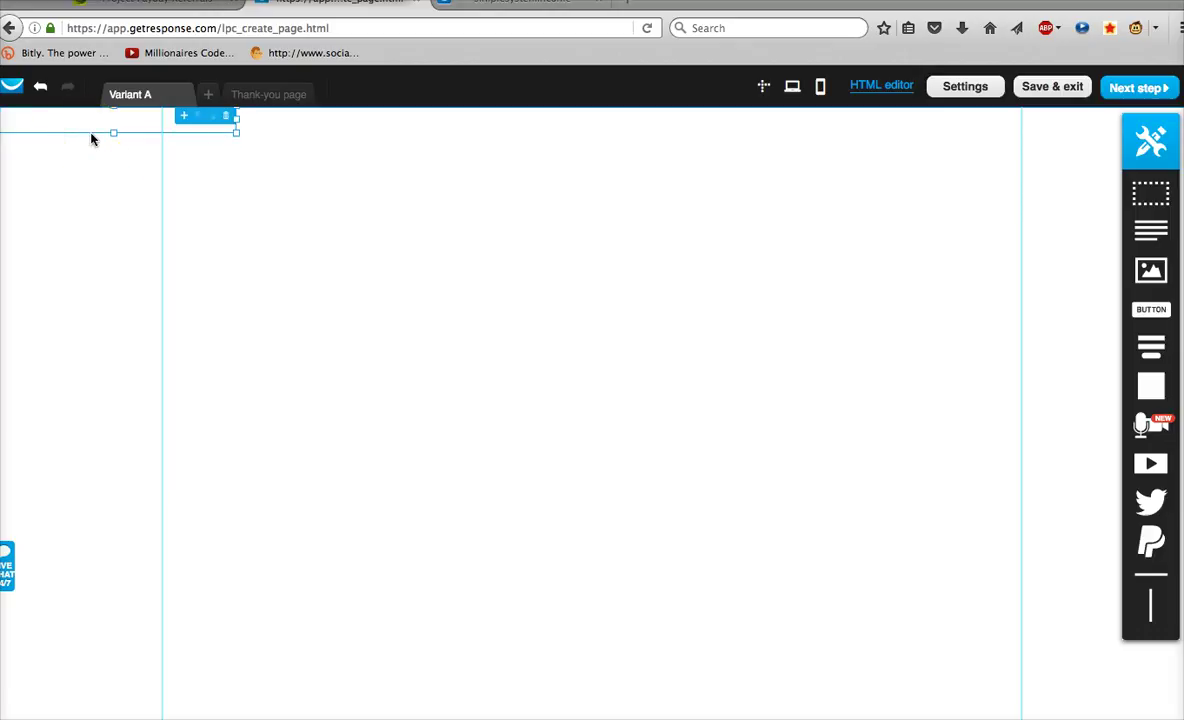
{"action": "left_click_drag", "start_coordinate": [192, 146], "coordinate": [1182, 325]}
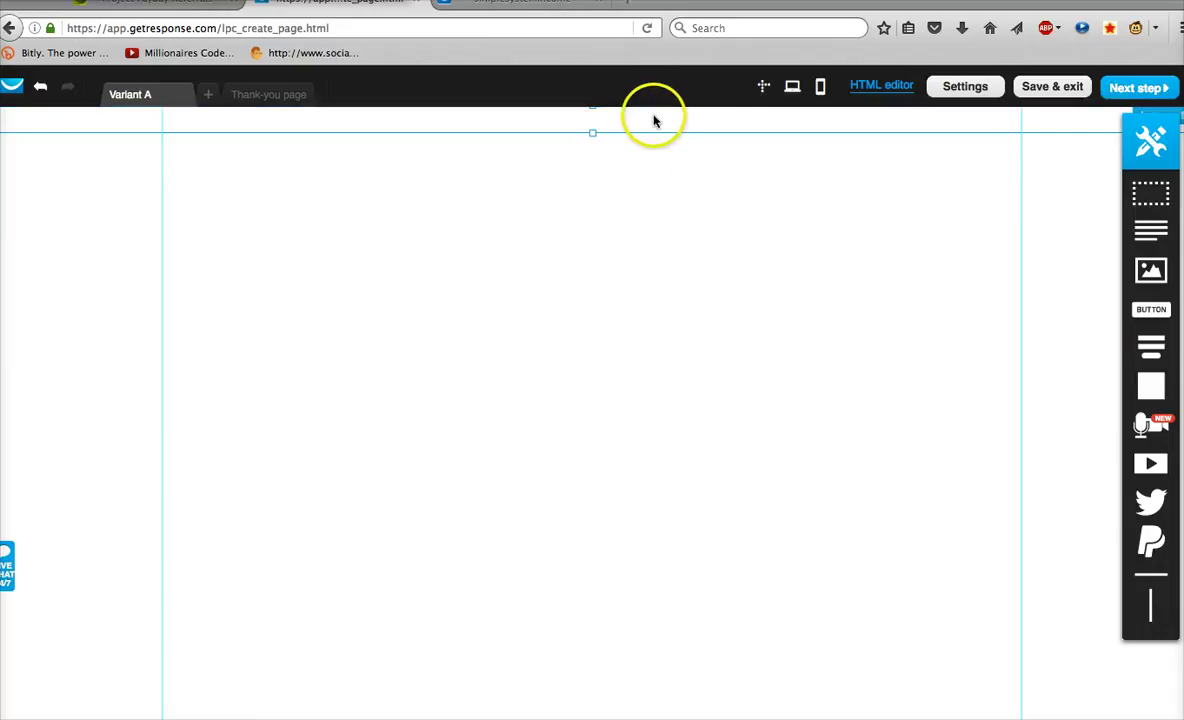
Step: Give the top strip a solid dark green #1F7302 background
{"action": "left_click", "coordinate": [149, 121]}
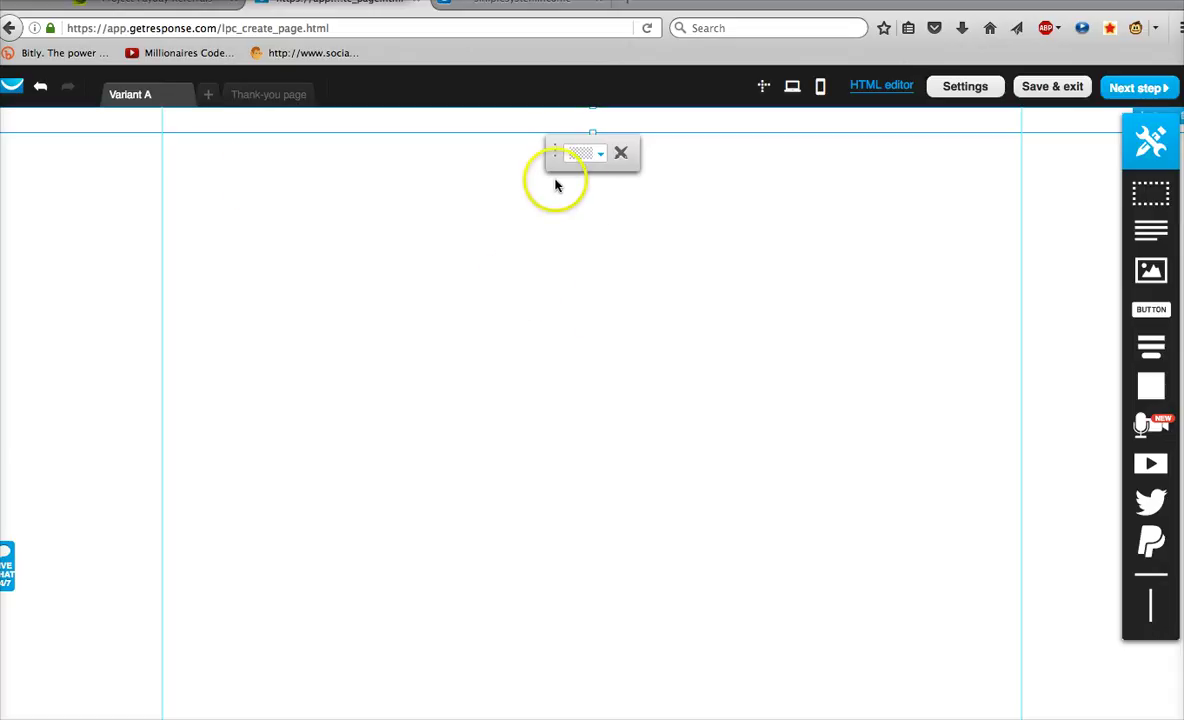
{"action": "left_click", "coordinate": [574, 156]}
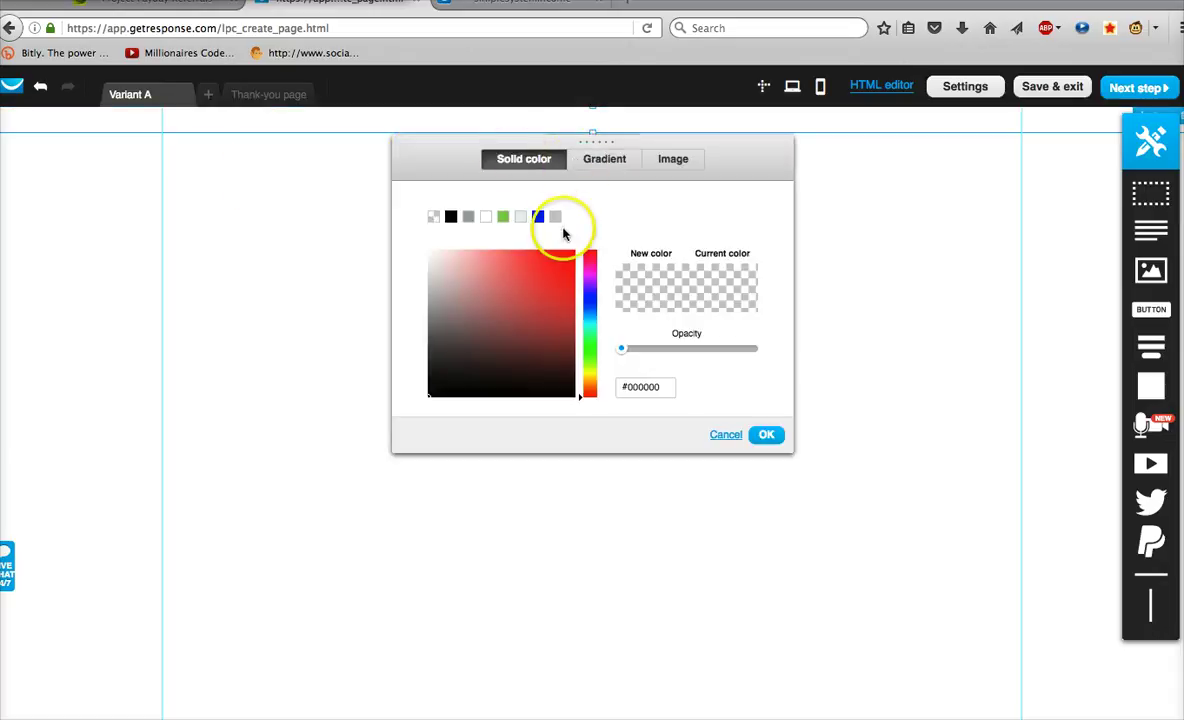
{"action": "left_click", "coordinate": [589, 347]}
{"action": "left_click", "coordinate": [589, 352]}
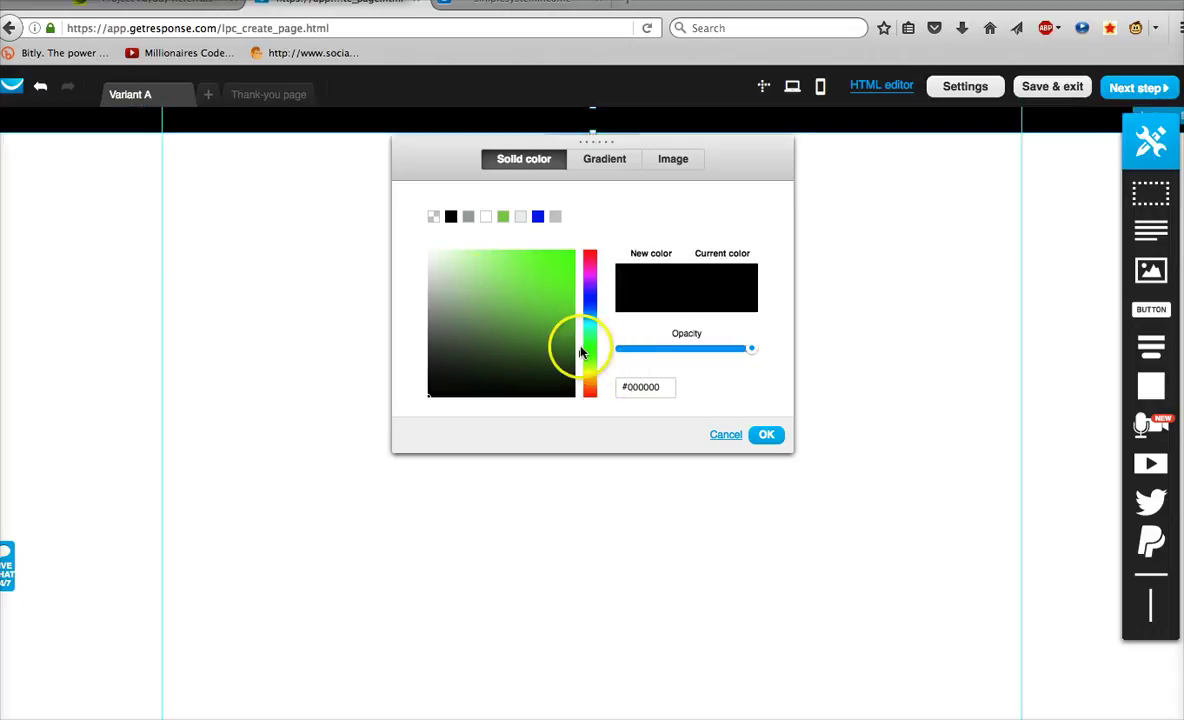
{"action": "left_click", "coordinate": [530, 320]}
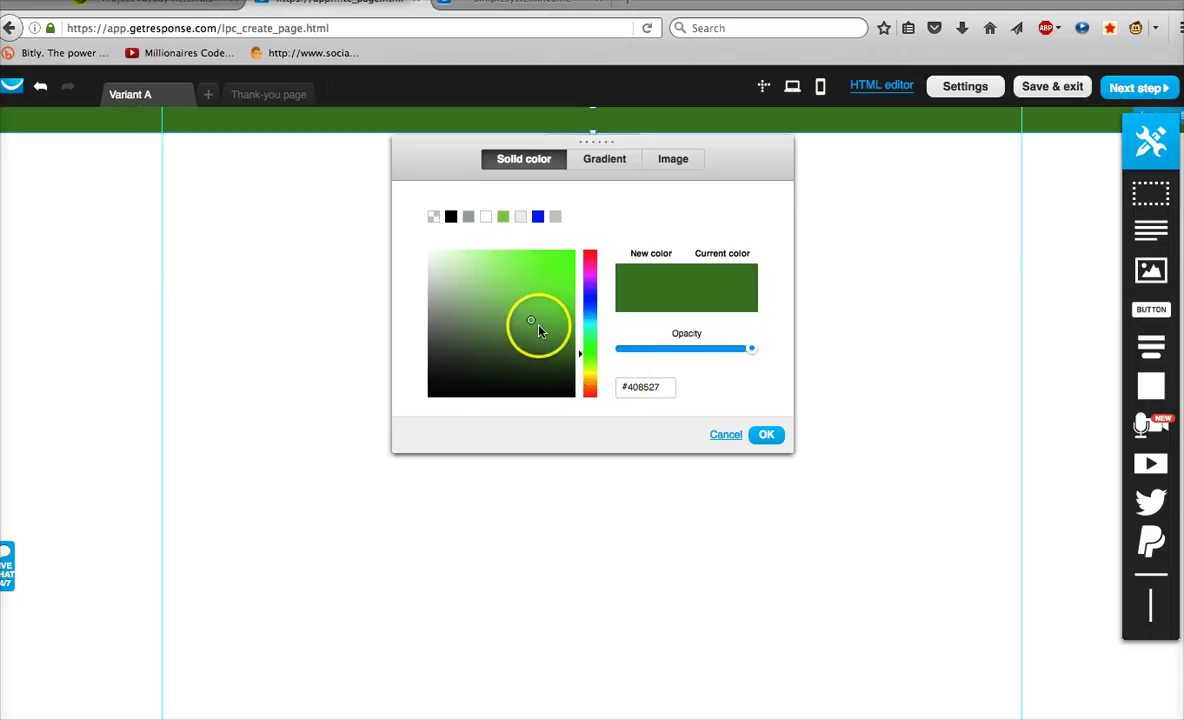
{"action": "left_click", "coordinate": [545, 321]}
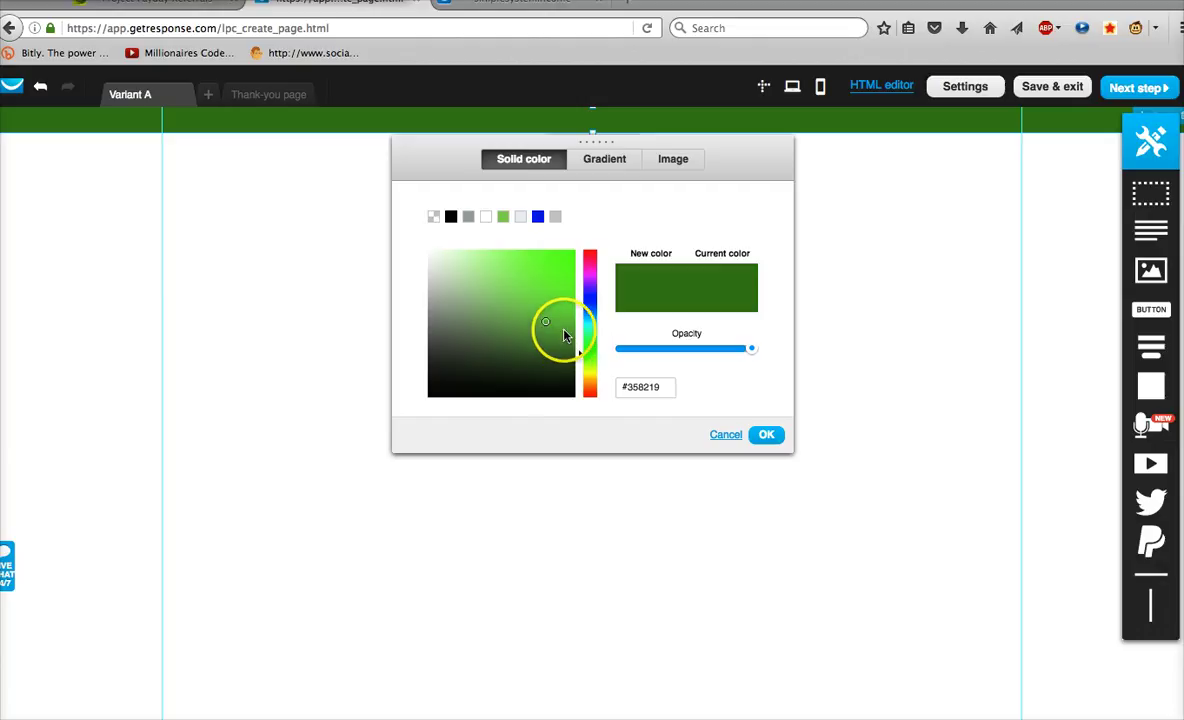
{"action": "left_click", "coordinate": [565, 333]}
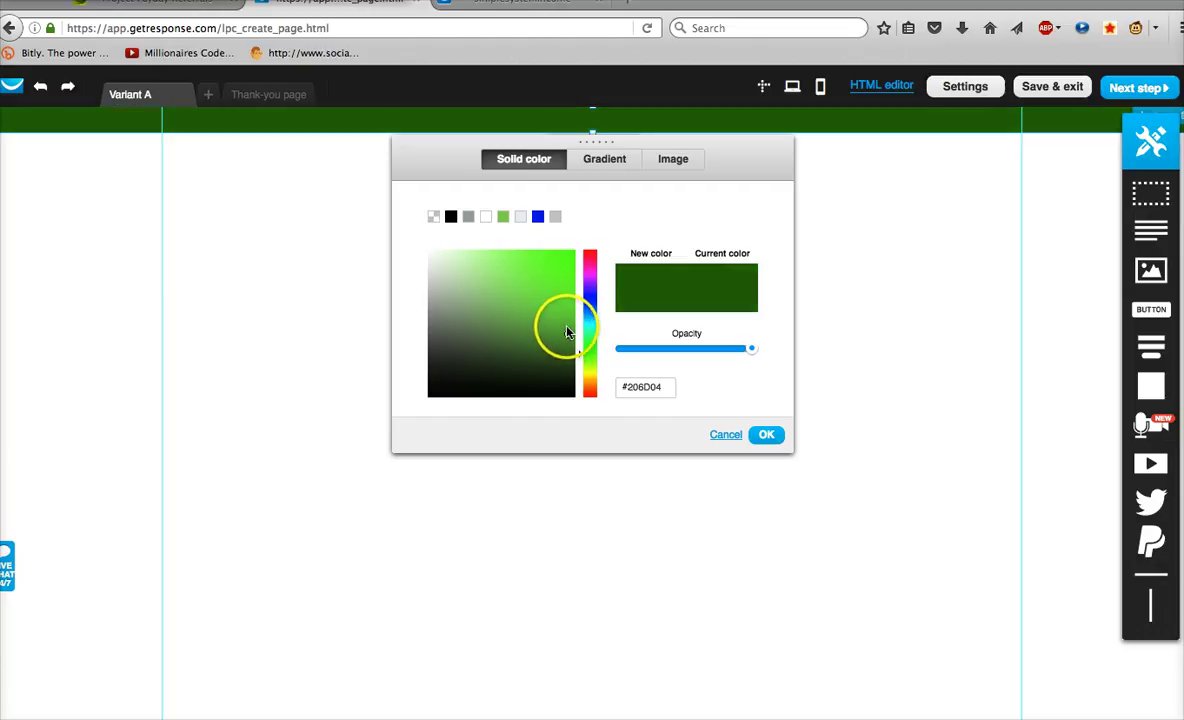
{"action": "left_click", "coordinate": [766, 437]}
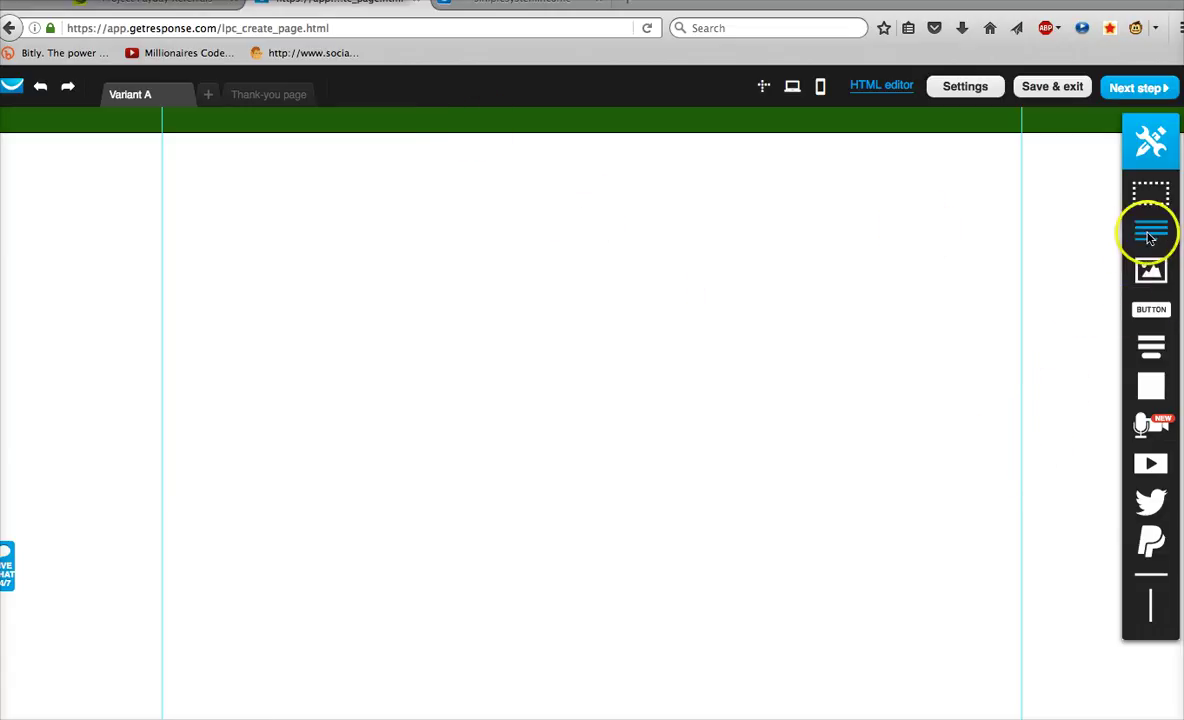
Step: Add three text blocks to the page, placing the third one lower down
{"action": "left_click_drag", "start_coordinate": [1151, 234], "coordinate": [537, 220]}
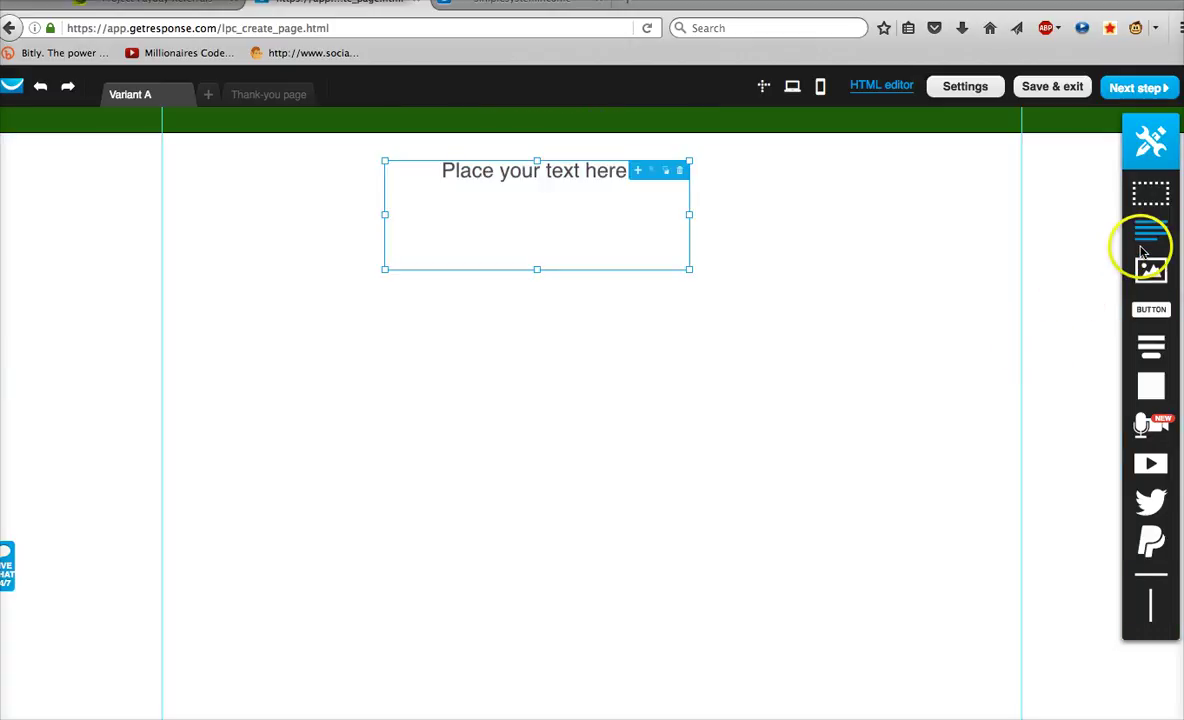
{"action": "left_click_drag", "start_coordinate": [1151, 234], "coordinate": [590, 428]}
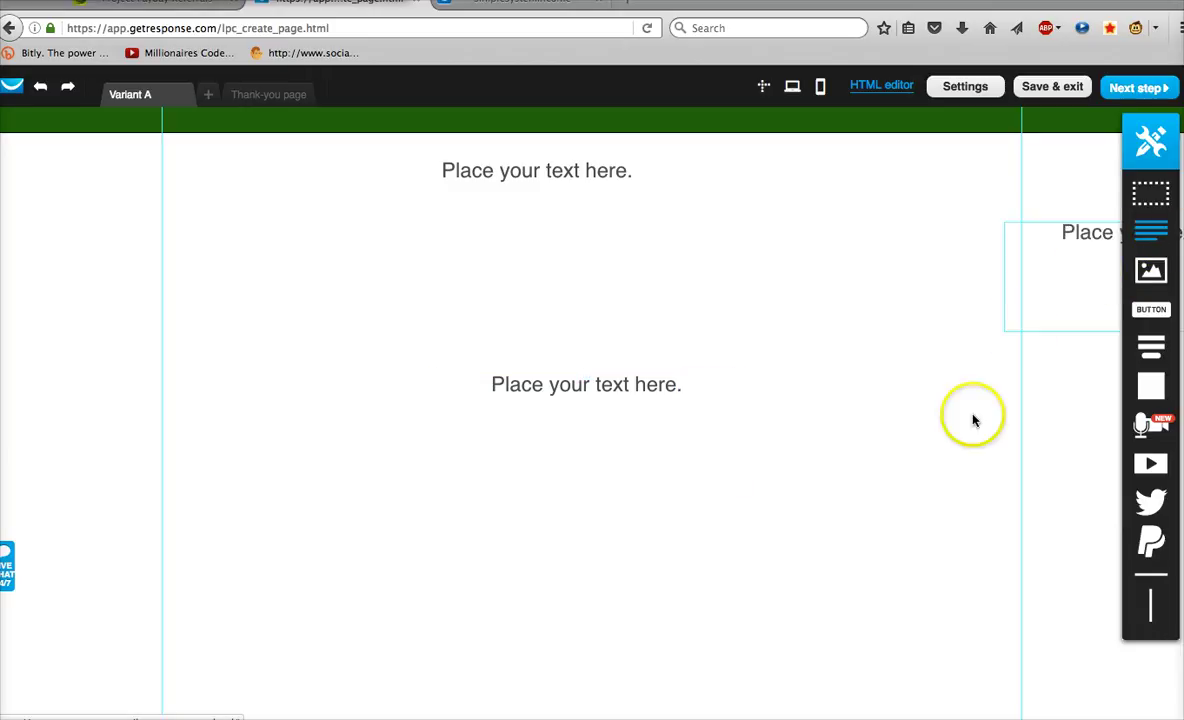
{"action": "left_click_drag", "start_coordinate": [1148, 233], "coordinate": [935, 492]}
{"action": "left_click_drag", "start_coordinate": [876, 599], "coordinate": [659, 578]}
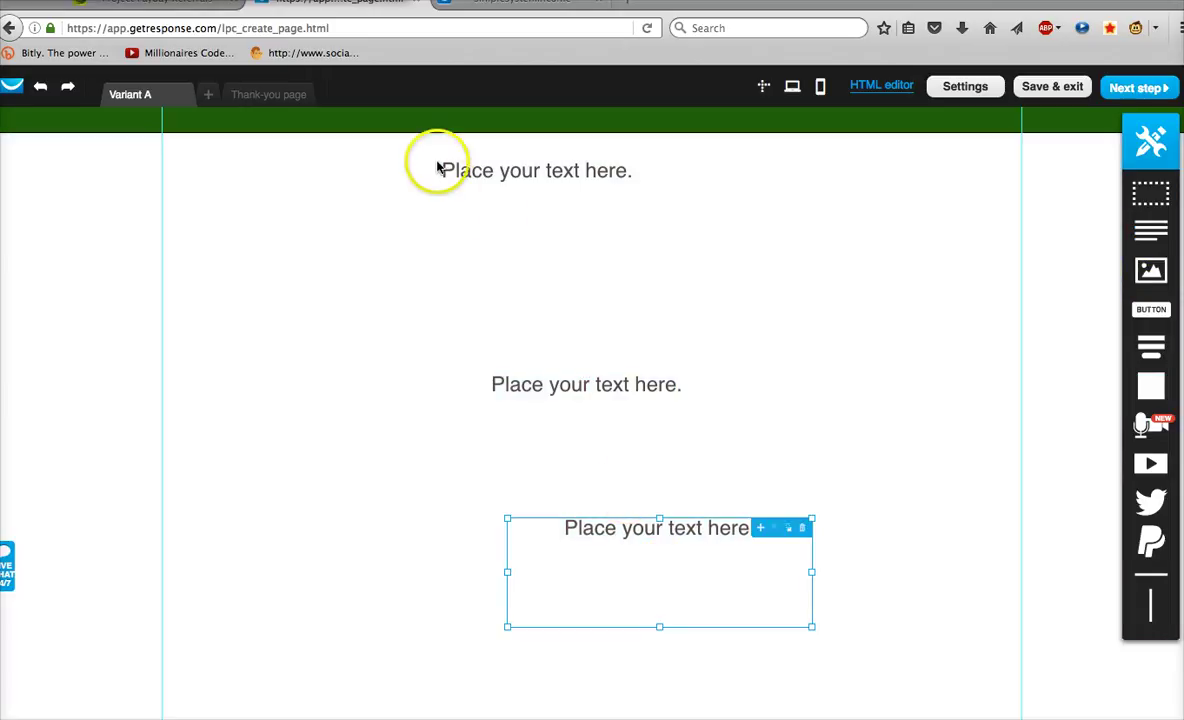
Step: Widen the top text block to about 1104 px and move it up beneath the green strip
{"action": "left_click", "coordinate": [505, 222]}
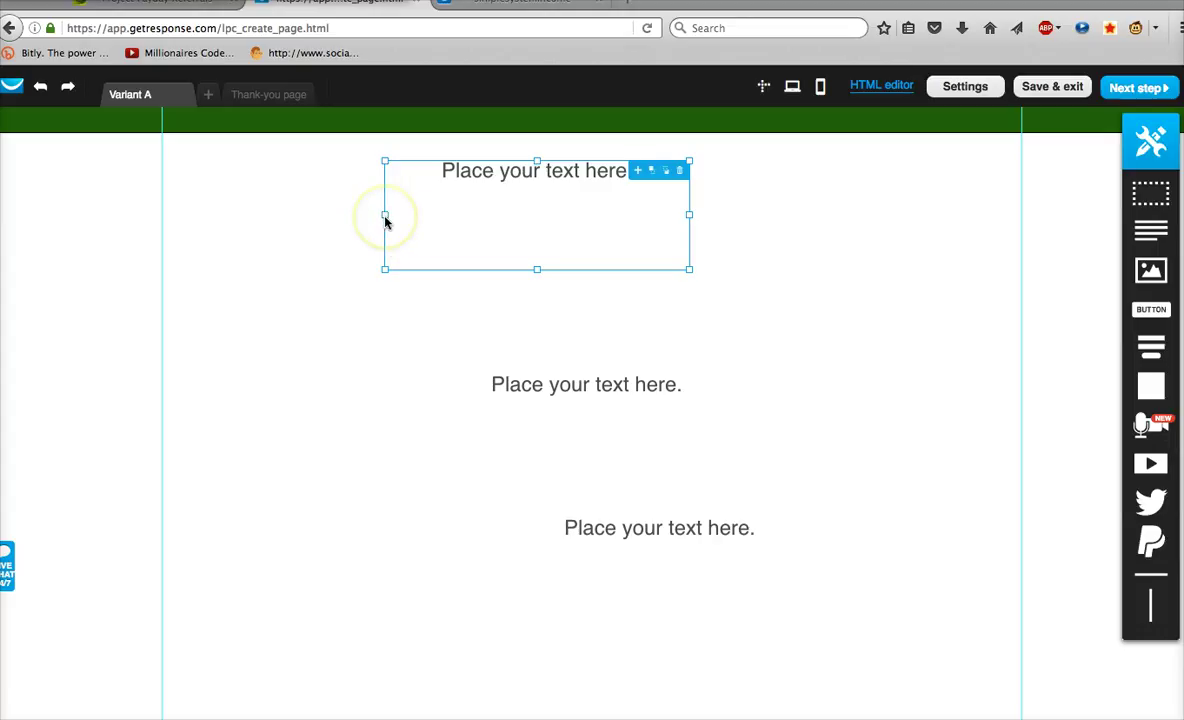
{"action": "left_click_drag", "start_coordinate": [386, 222], "coordinate": [94, 133]}
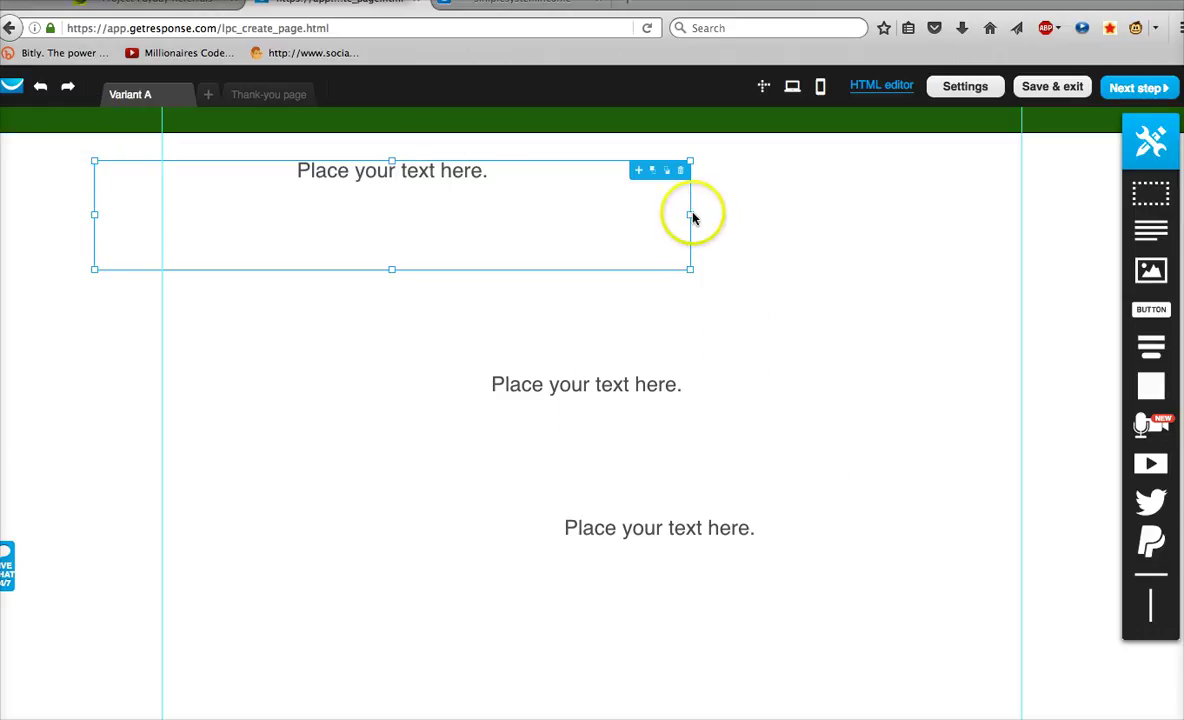
{"action": "left_click_drag", "start_coordinate": [691, 216], "coordinate": [1062, 252]}
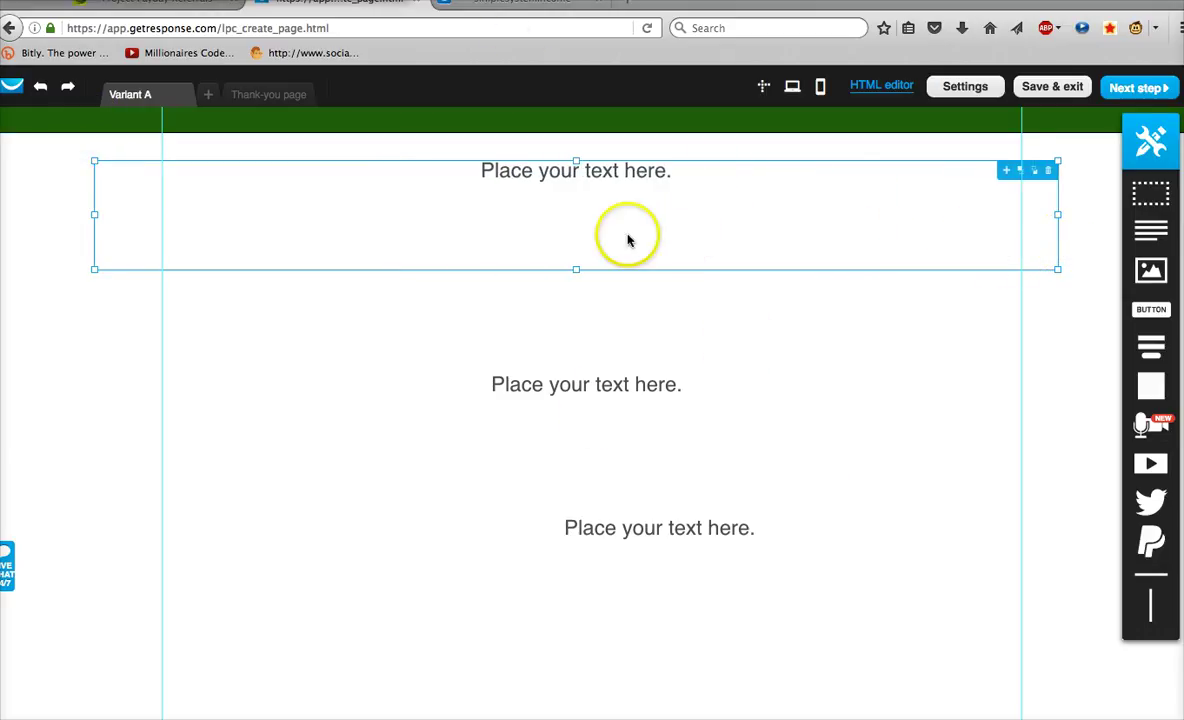
{"action": "left_click", "coordinate": [415, 290]}
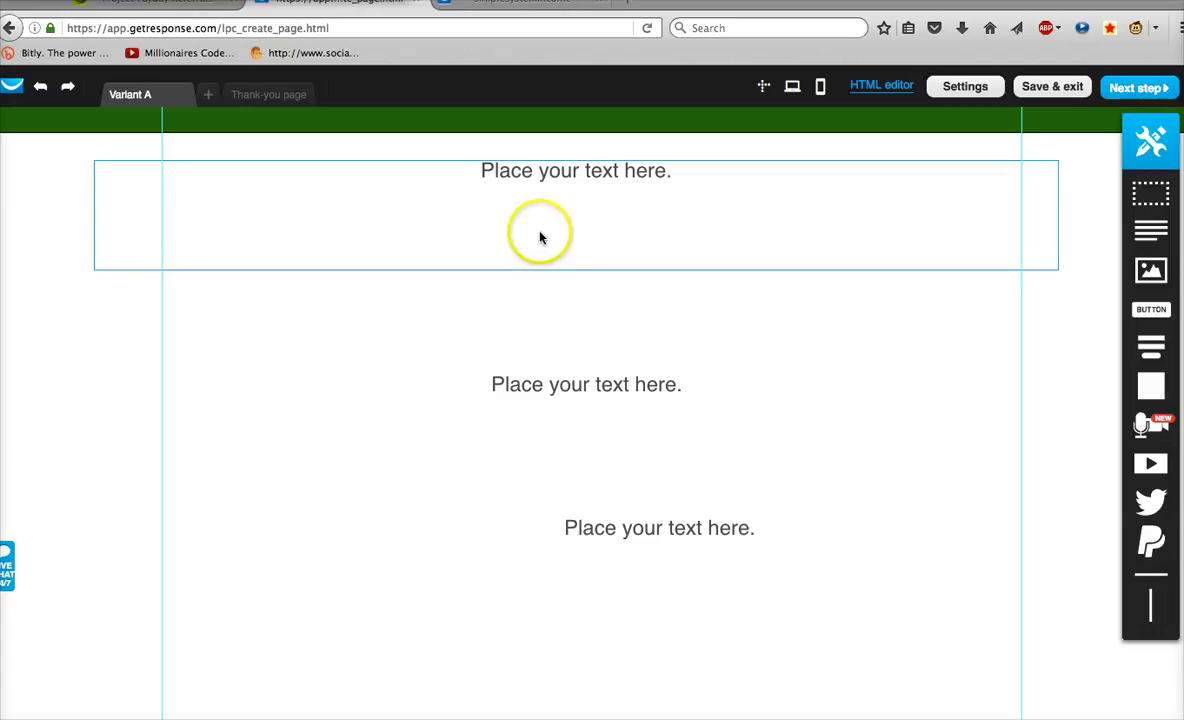
{"action": "left_click_drag", "start_coordinate": [540, 237], "coordinate": [500, 110]}
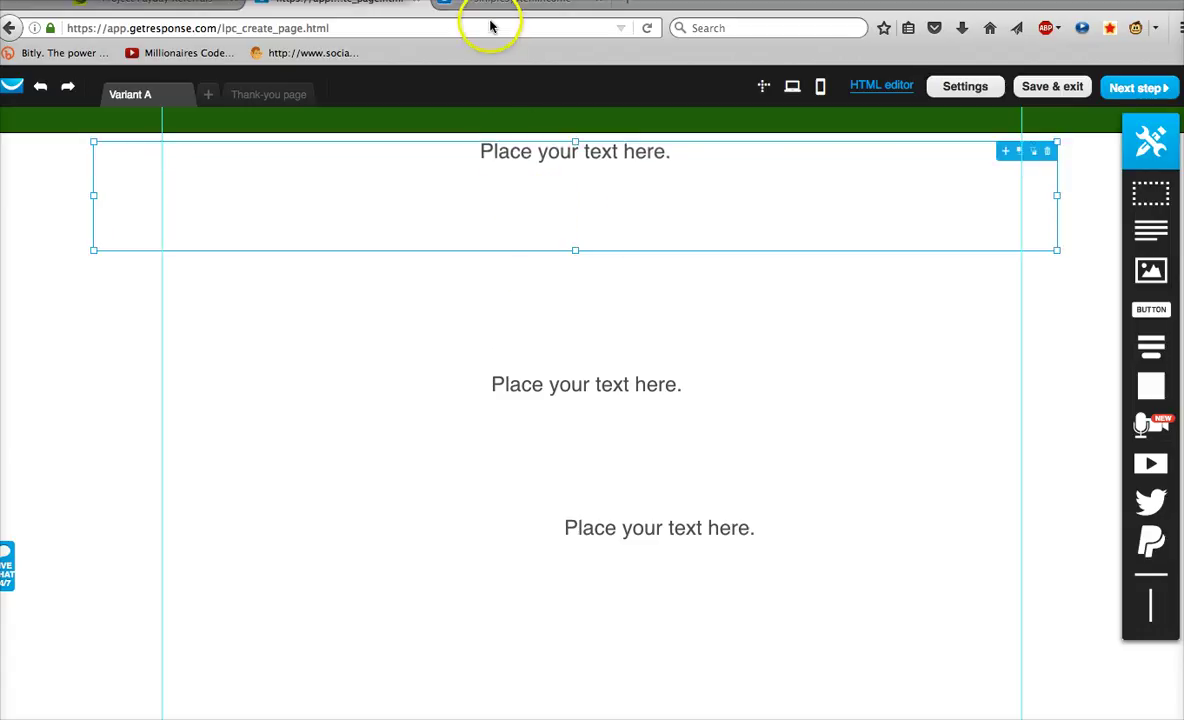
Step: Copy the reference page's headline 'TIRED of getting leads that don't convert in your business???'
{"action": "left_click", "coordinate": [490, 12]}
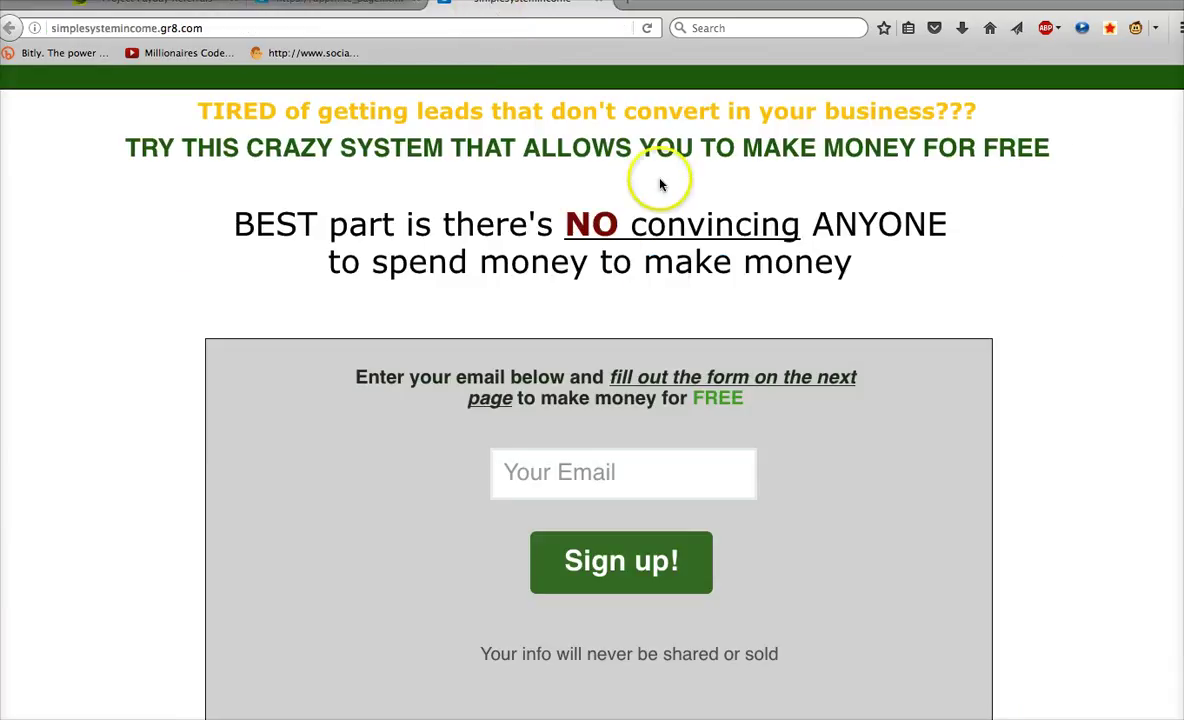
{"action": "double_click", "coordinate": [641, 117]}
{"action": "triple_click", "coordinate": [641, 118]}
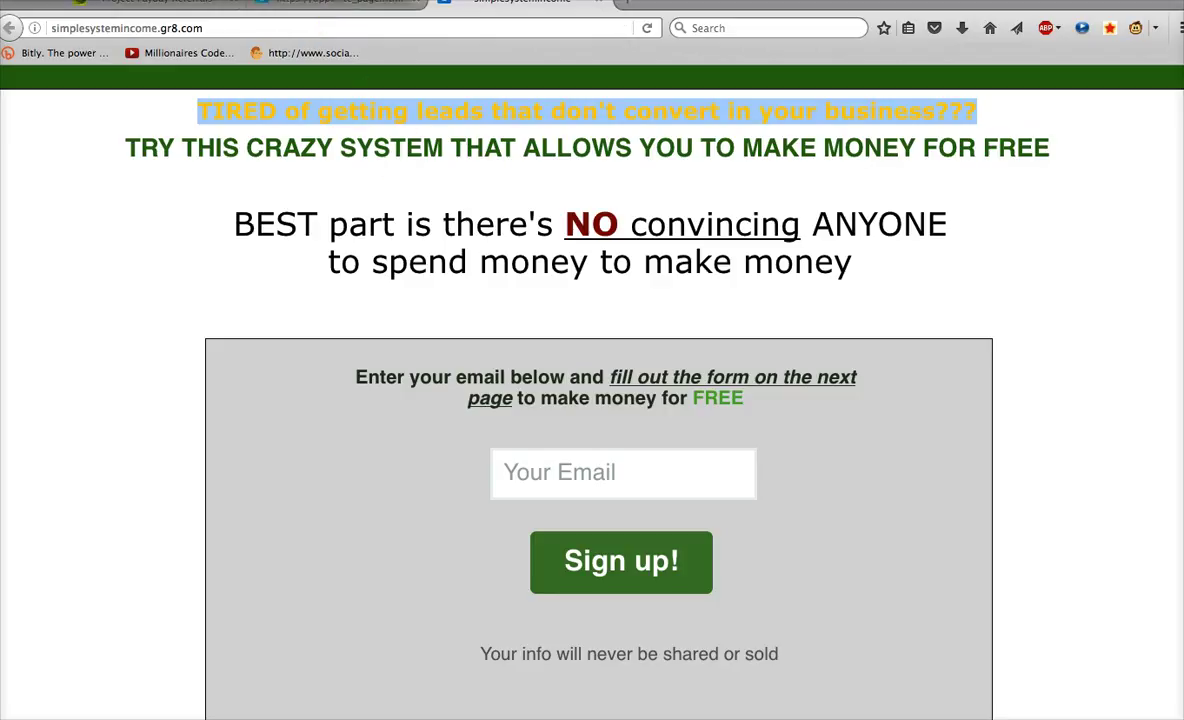
{"action": "right_click", "coordinate": [397, 120]}
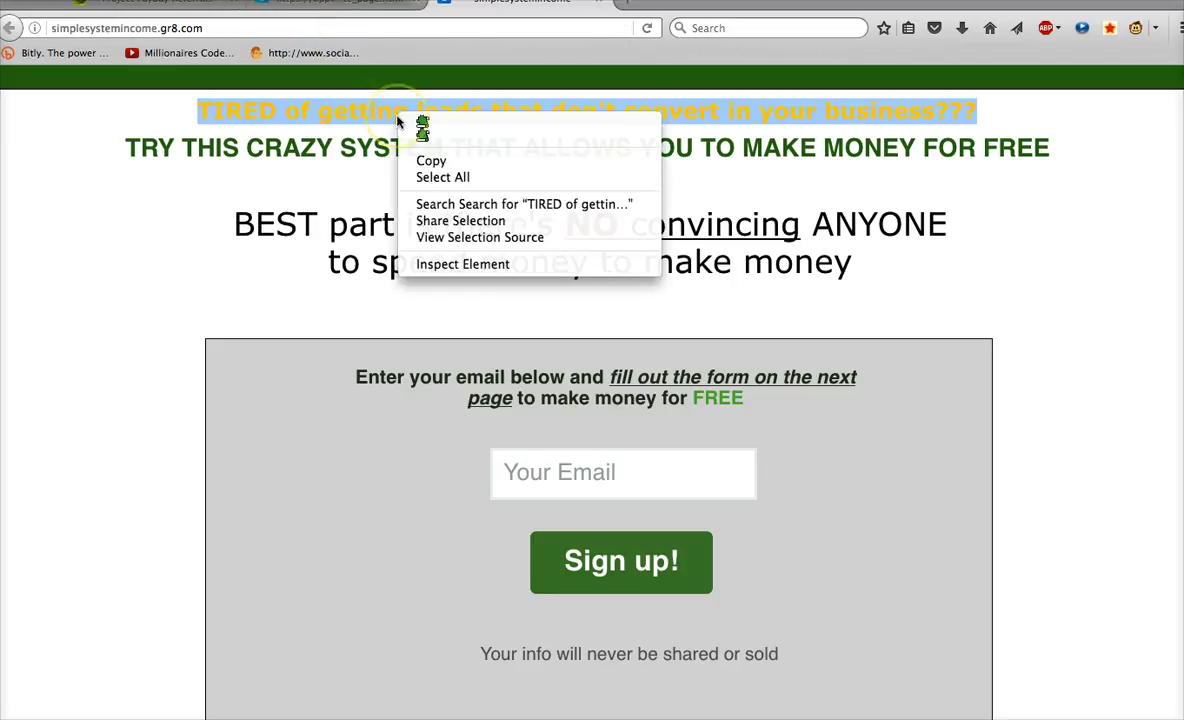
{"action": "left_click", "coordinate": [432, 161]}
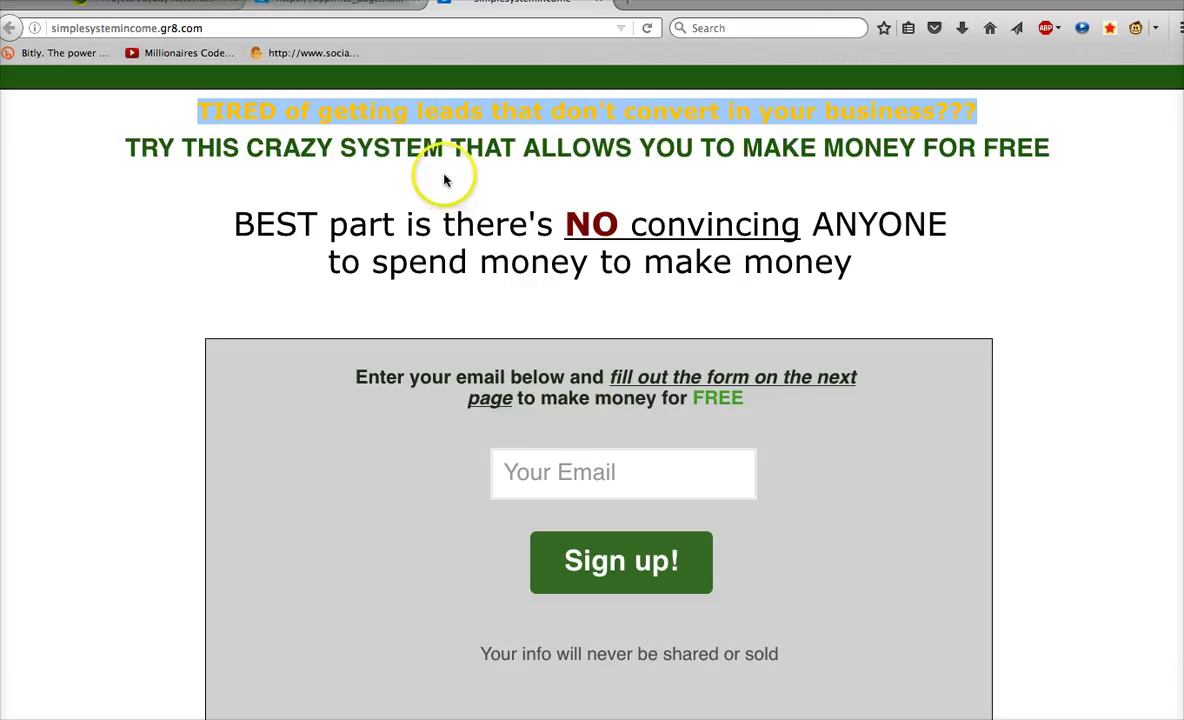
{"action": "key", "text": "ctrl+shift+Tab"}
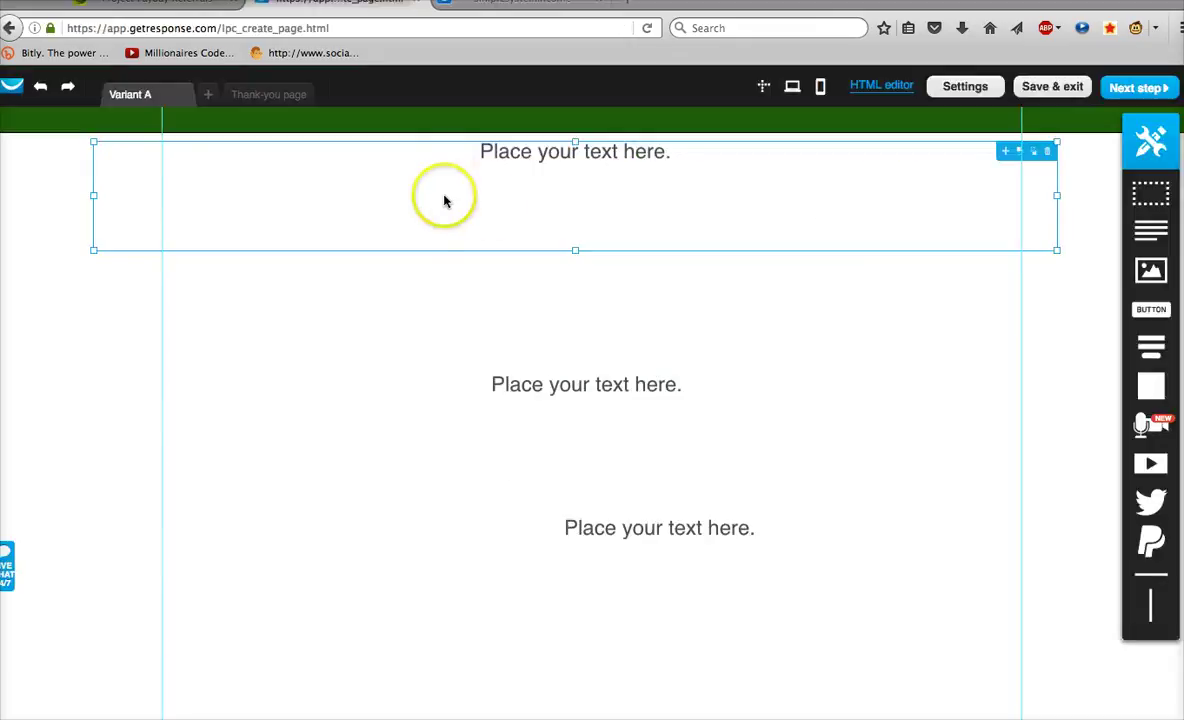
Step: Replace the top block's placeholder text with the pasted headline and shrink the block to fit
{"action": "double_click", "coordinate": [584, 159]}
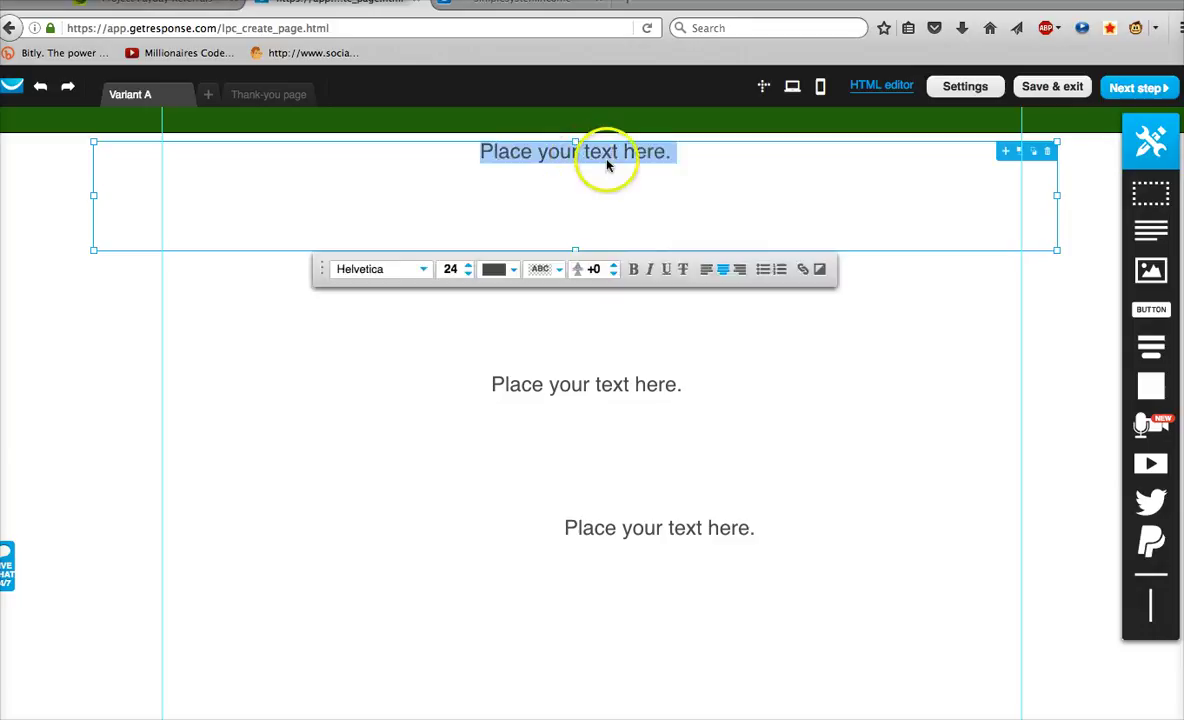
{"action": "left_click", "coordinate": [584, 159]}
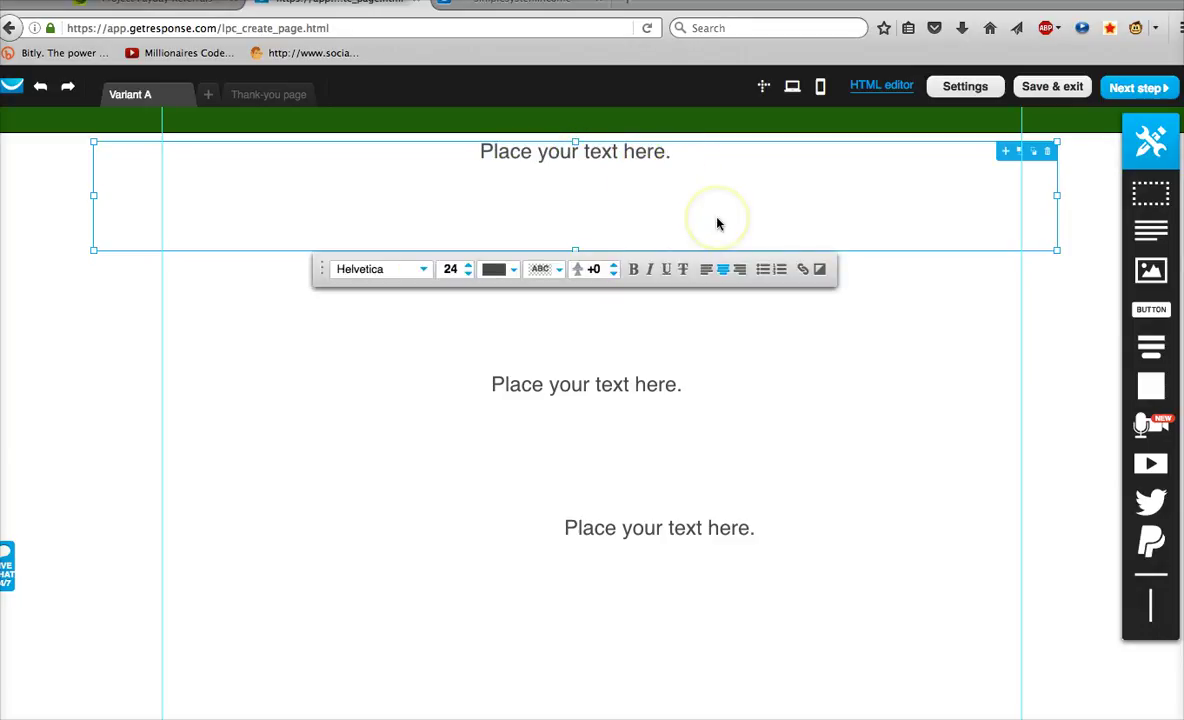
{"action": "key", "text": "BackSpace"}
{"action": "key", "text": "BackSpace"}
{"action": "key", "text": "BackSpace"}
{"action": "key", "text": "BackSpace"}
{"action": "key", "text": "BackSpace"}
{"action": "key", "text": "BackSpace"}
{"action": "key", "text": "BackSpace"}
{"action": "key", "text": "BackSpace"}
{"action": "key", "text": "BackSpace"}
{"action": "key", "text": "BackSpace"}
{"action": "key", "text": "BackSpace"}
{"action": "key", "text": "BackSpace"}
{"action": "key", "text": "BackSpace"}
{"action": "key", "text": "BackSpace"}
{"action": "key", "text": "BackSpace"}
{"action": "key", "text": "BackSpace"}
{"action": "key", "text": "BackSpace"}
{"action": "key", "text": "BackSpace"}
{"action": "key", "text": "BackSpace"}
{"action": "key", "text": "BackSpace"}
{"action": "key", "text": "BackSpace"}
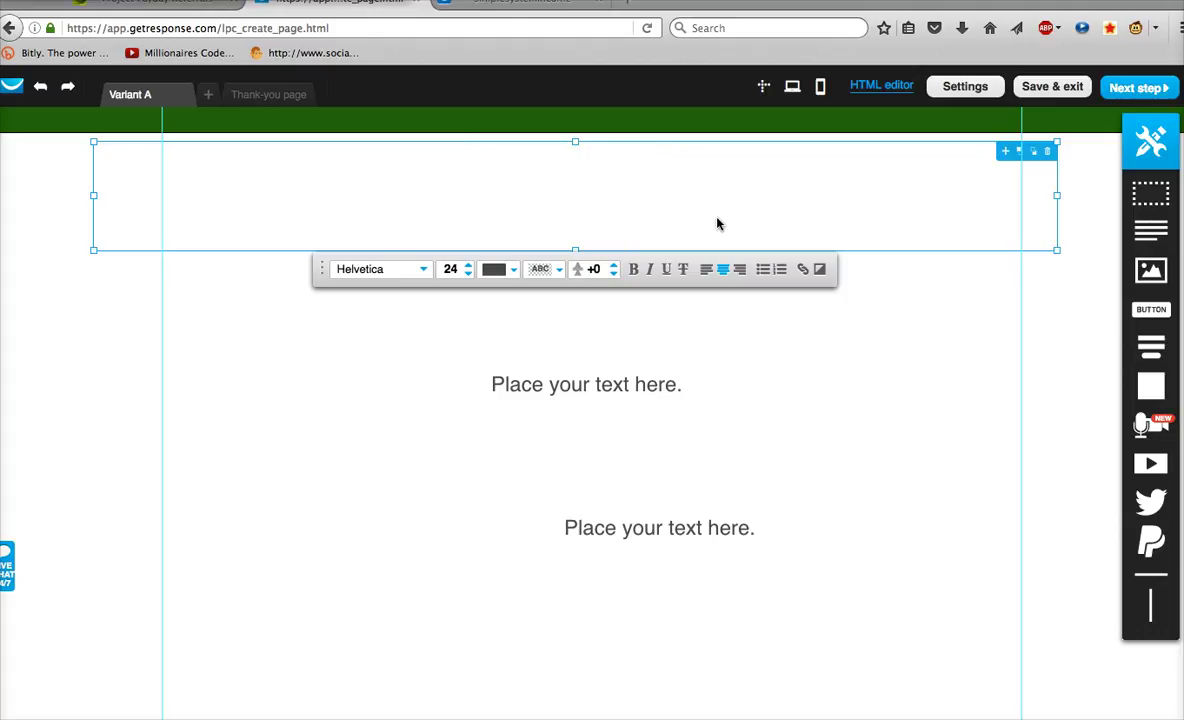
{"action": "key", "text": "super+v"}
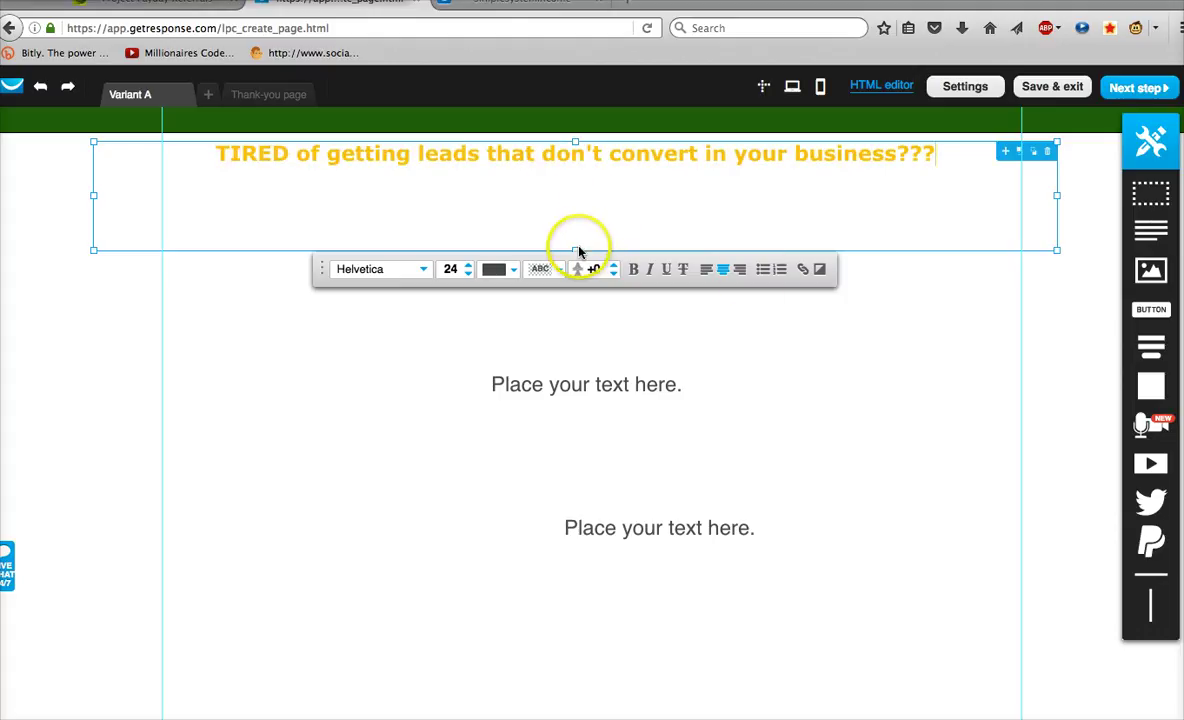
{"action": "left_click_drag", "start_coordinate": [575, 250], "coordinate": [552, 180]}
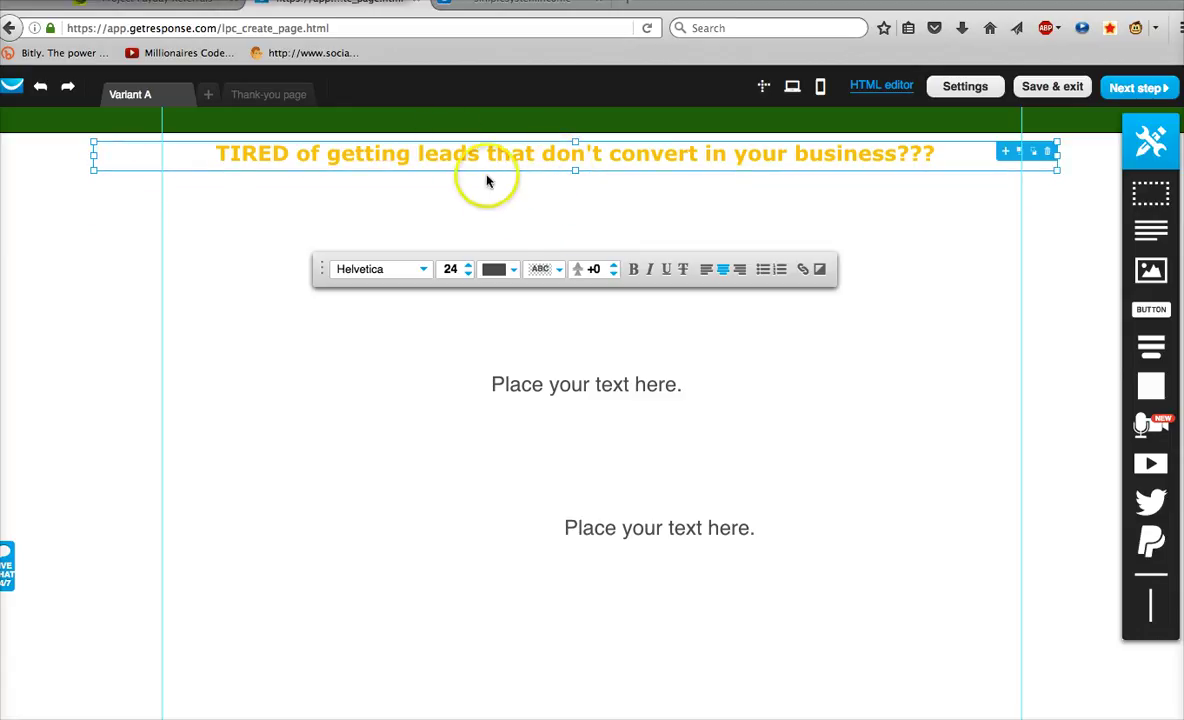
Step: Format the headline as bold yellow Verdana text
{"action": "left_click", "coordinate": [458, 274]}
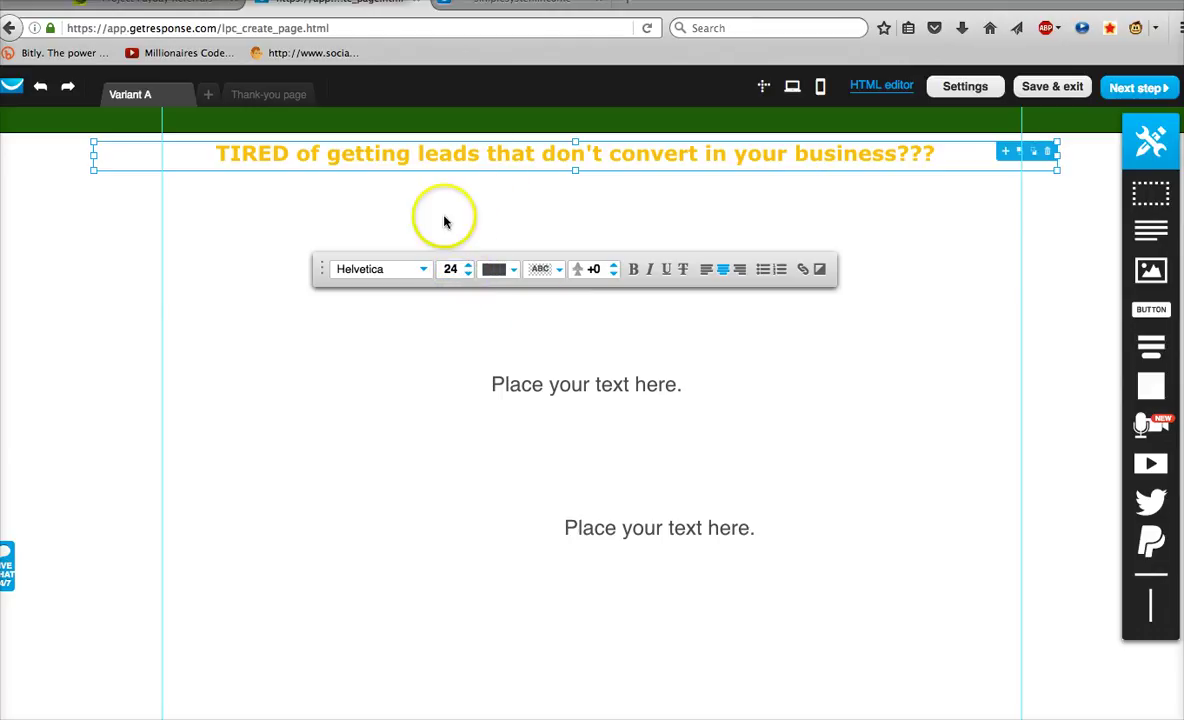
{"action": "left_click", "coordinate": [456, 270]}
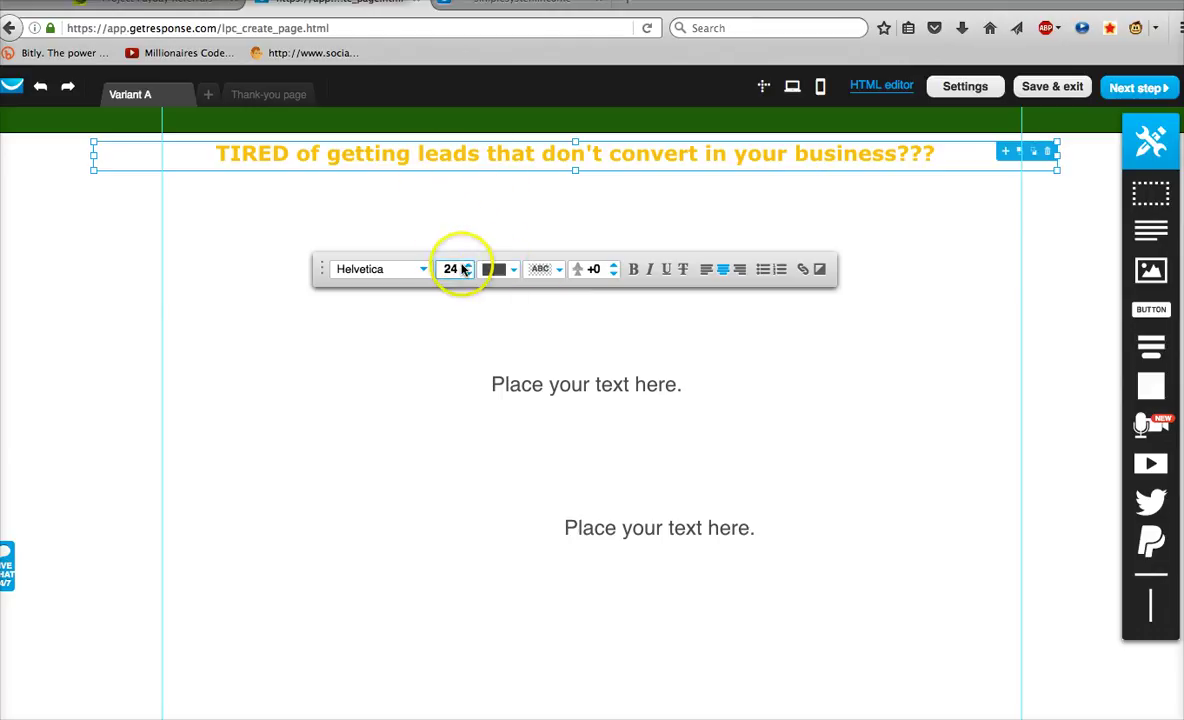
{"action": "left_click", "coordinate": [399, 279]}
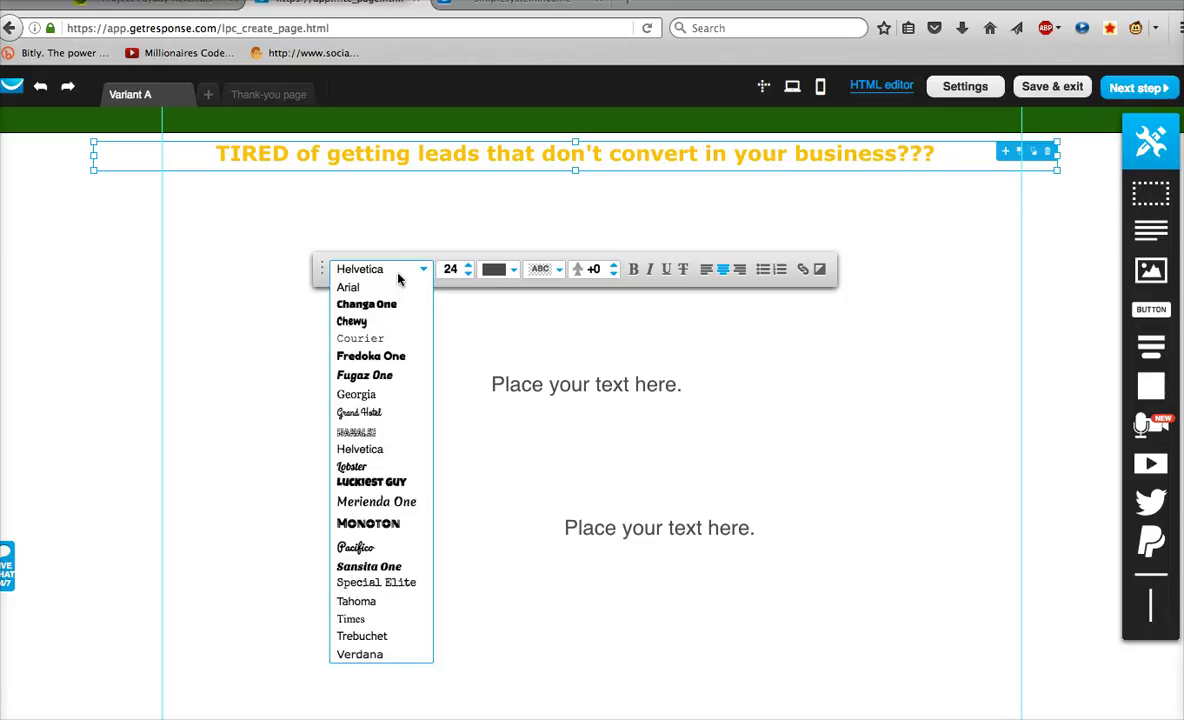
{"action": "left_click", "coordinate": [265, 296]}
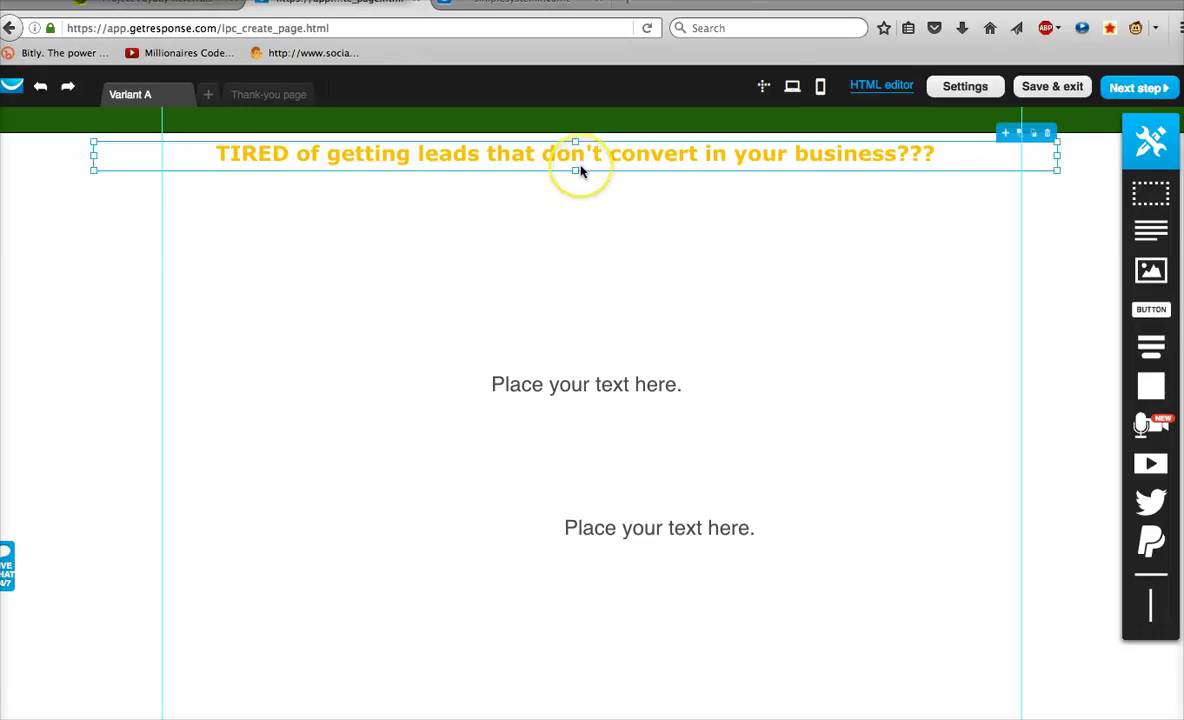
{"action": "double_click", "coordinate": [578, 163]}
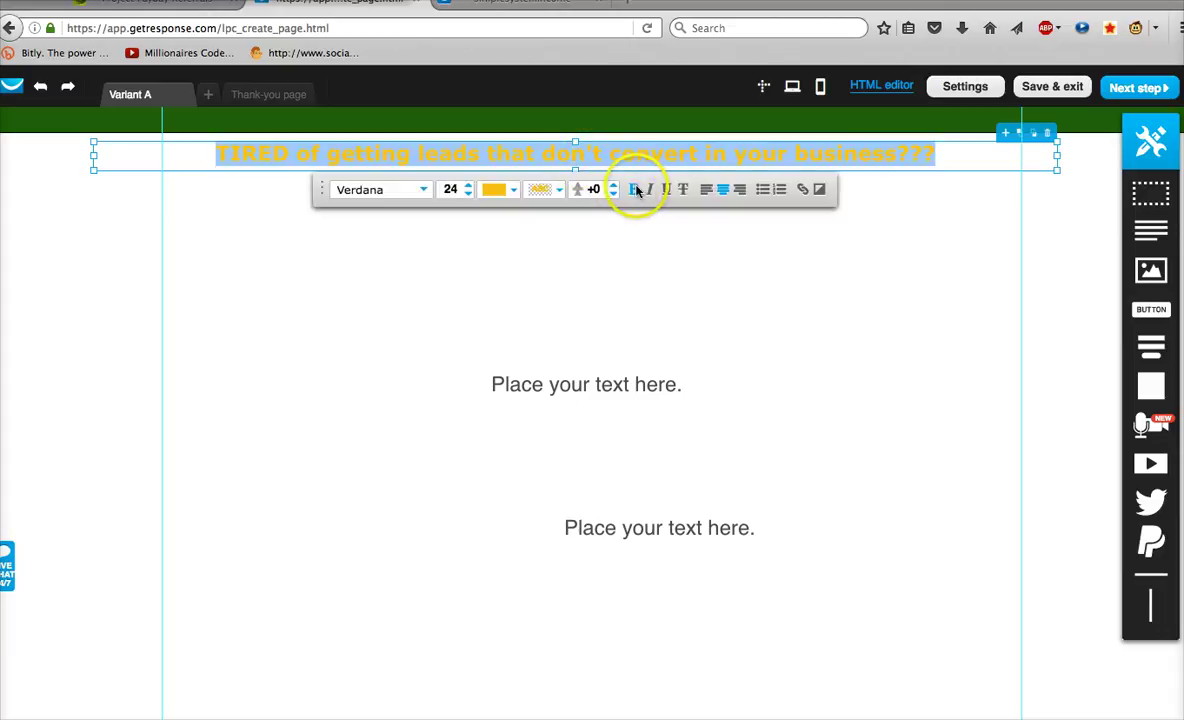
{"action": "left_click", "coordinate": [922, 298]}
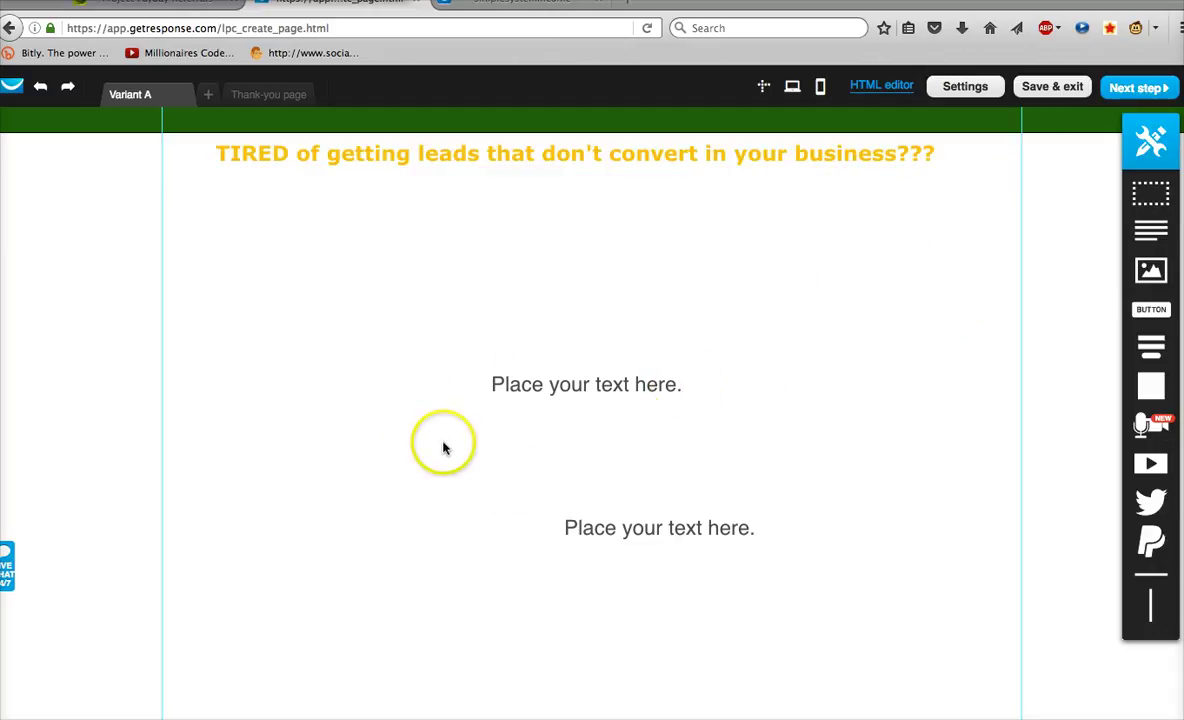
Step: Widen the upper 'Place your text here.' block to nearly full page width, then bring up the reference page
{"action": "left_click", "coordinate": [148, 325]}
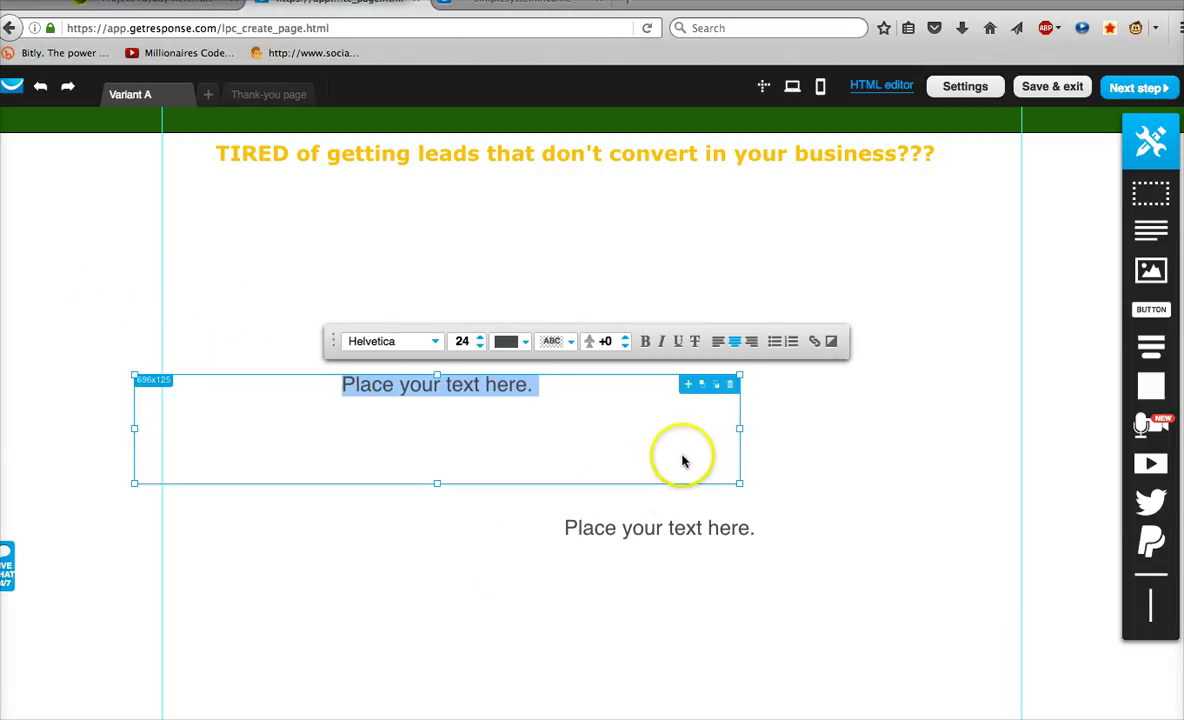
{"action": "left_click_drag", "start_coordinate": [740, 428], "coordinate": [1030, 522]}
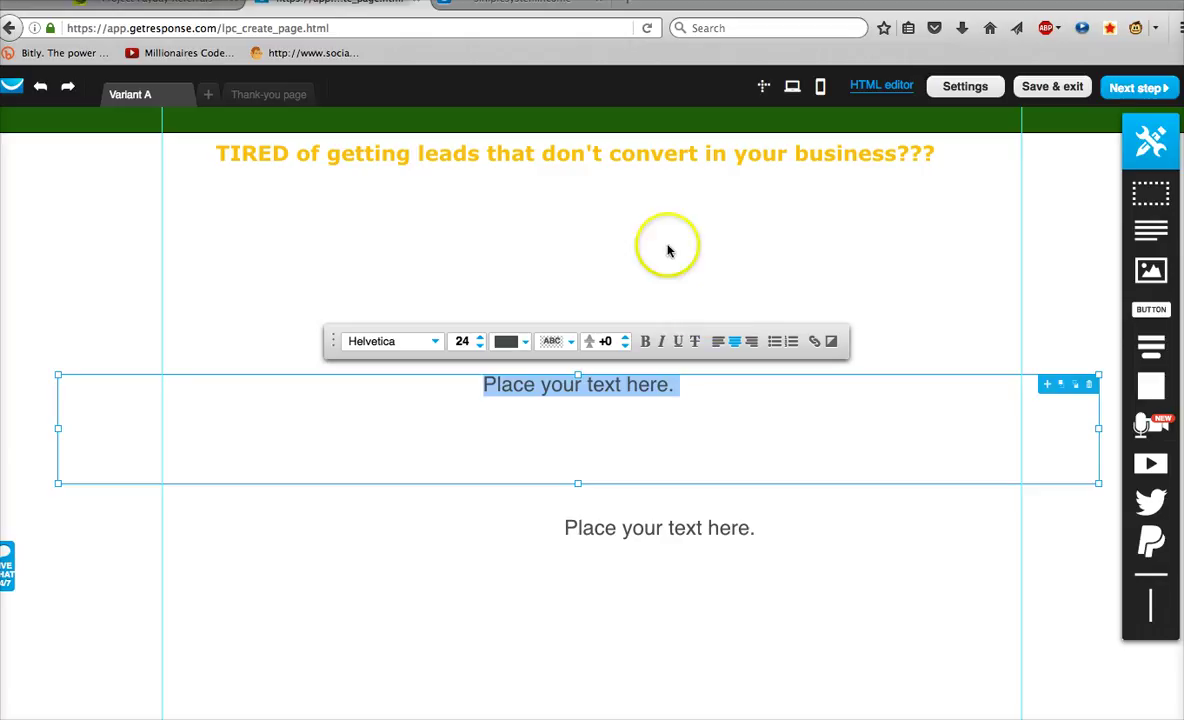
{"action": "left_click", "coordinate": [570, 190]}
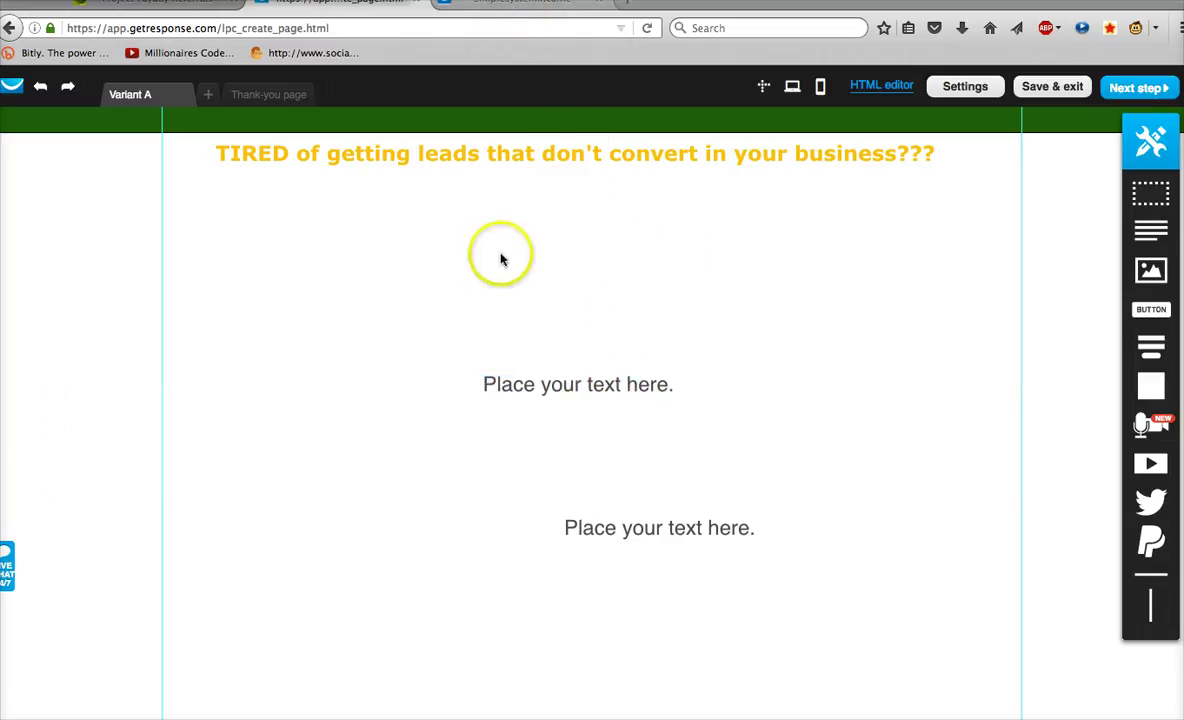
{"action": "key", "text": "ctrl+Tab"}
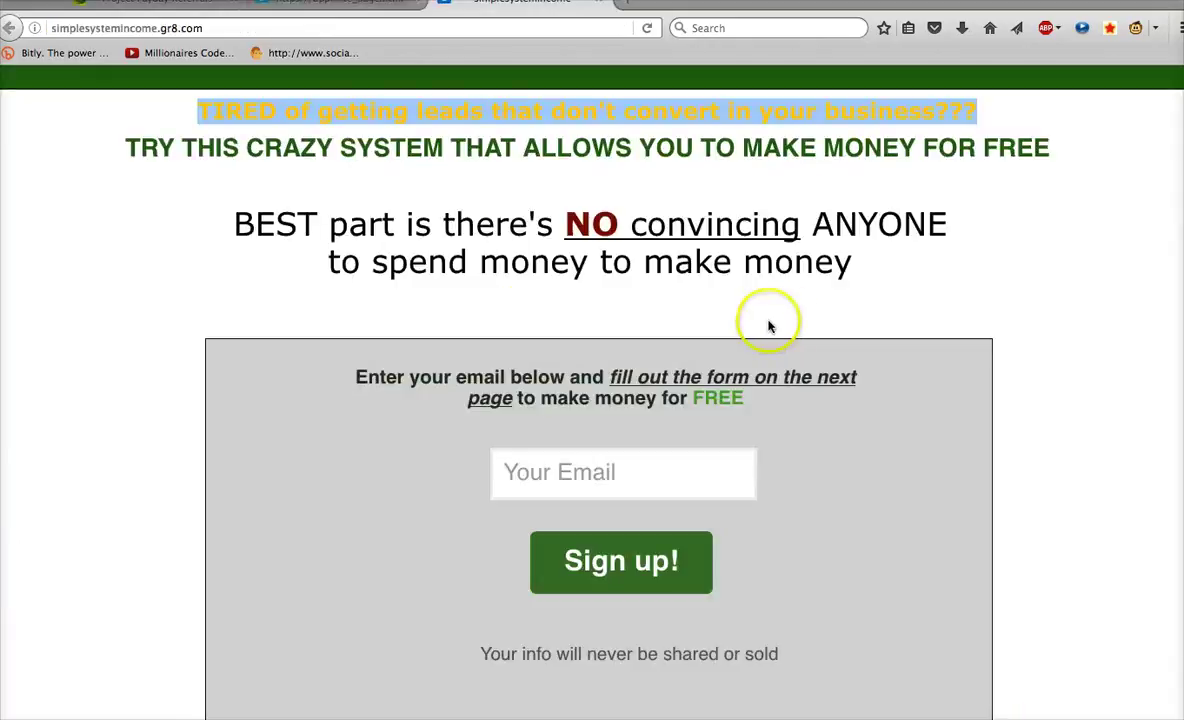
Step: Select the green 'TRY THIS CRAZY SYSTEM THAT ALLOWS YOU TO MAKE MONEY FOR FREE' subheadline
{"action": "triple_click", "coordinate": [786, 145]}
{"action": "key", "text": "super+c"}
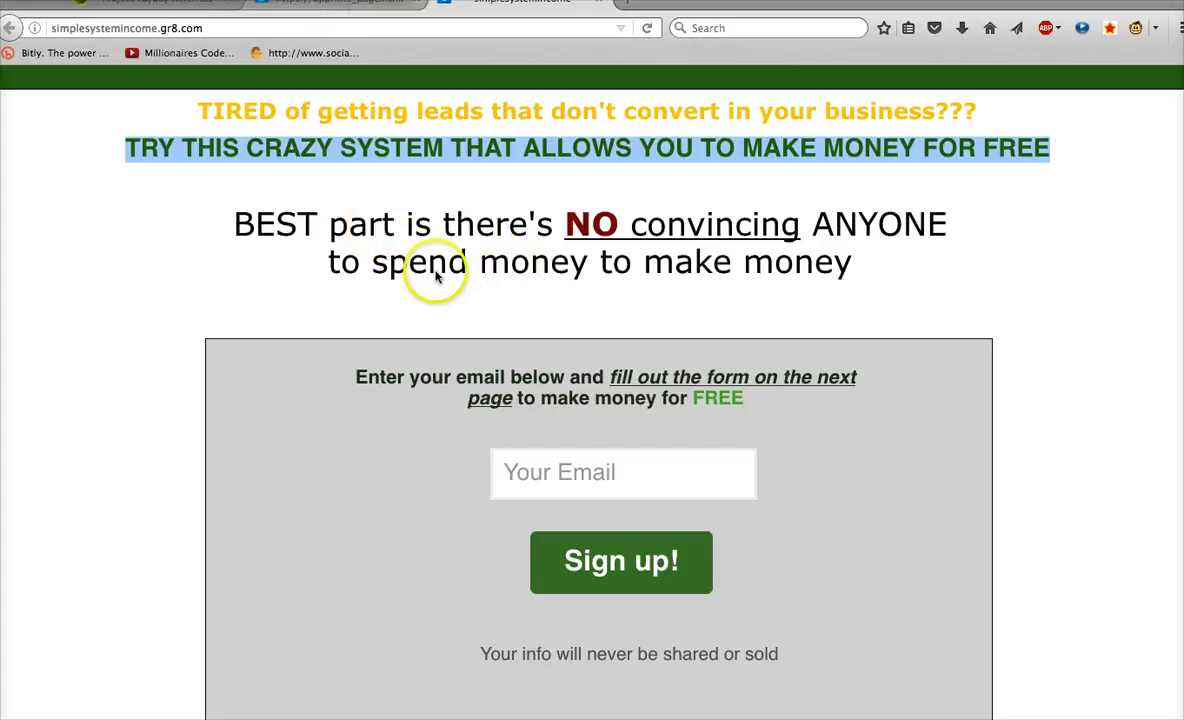
Step: Paste the copied subheadline into the placeholder, make it bold, and move it under the yellow headline
{"action": "key", "text": "ctrl+shift+Tab"}
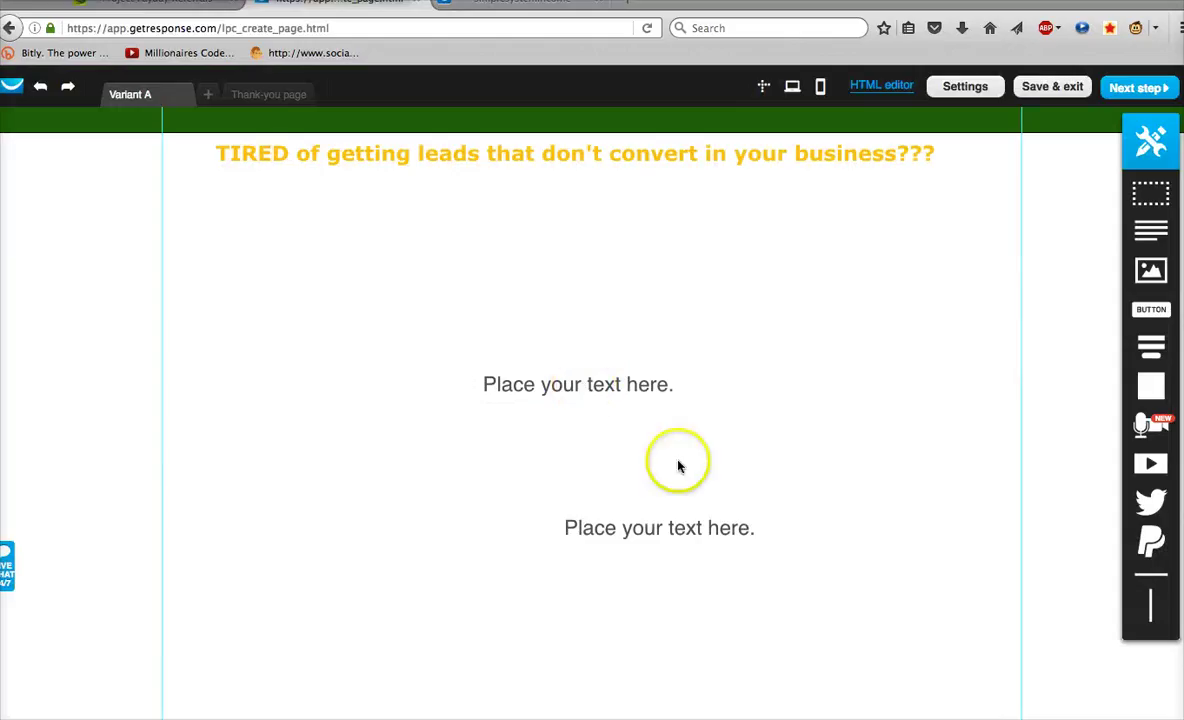
{"action": "left_click", "coordinate": [625, 393]}
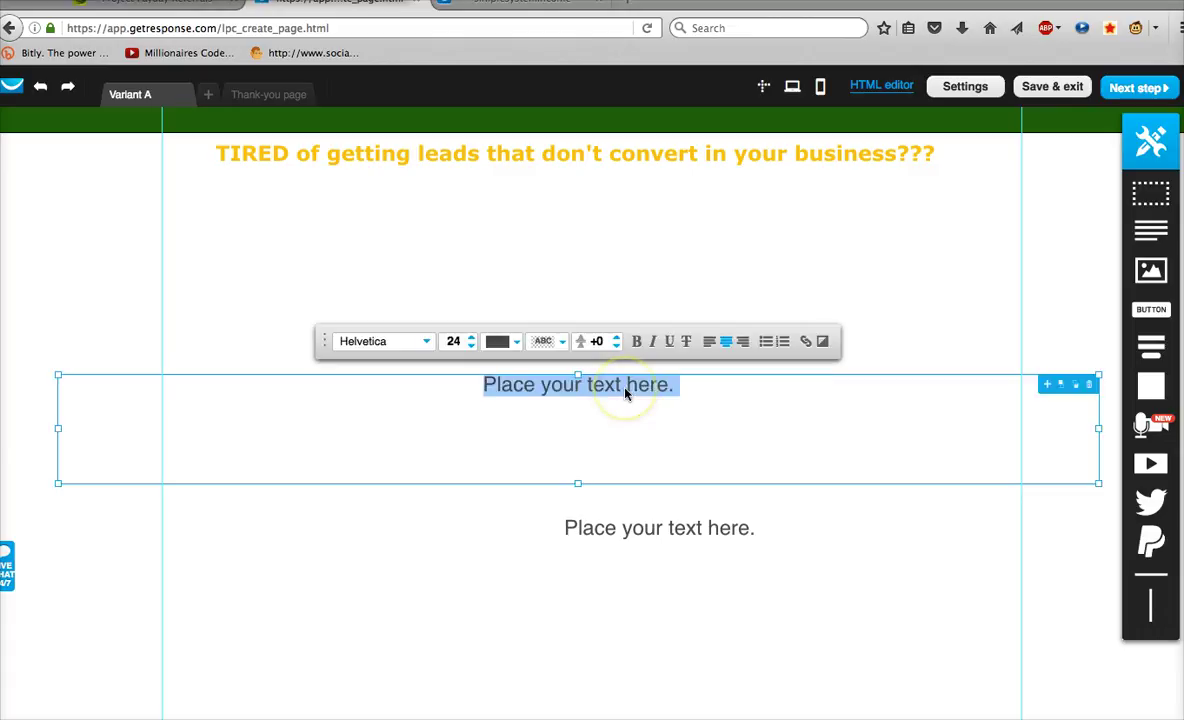
{"action": "key", "text": "super+v"}
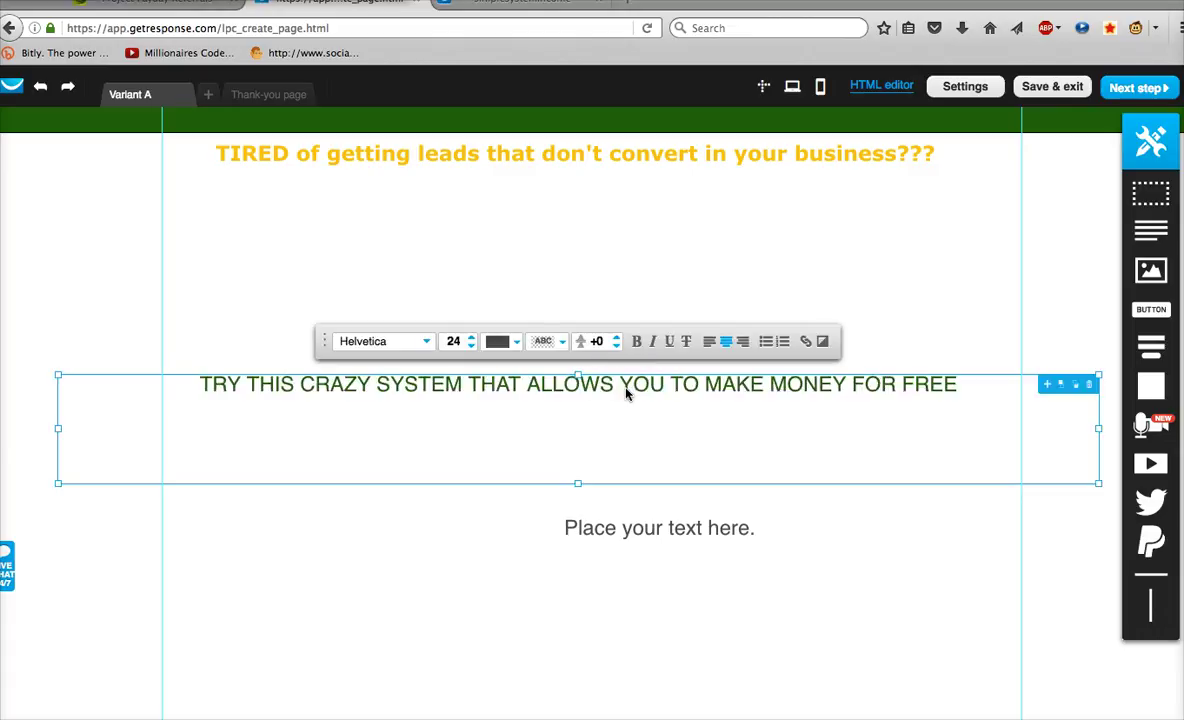
{"action": "triple_click", "coordinate": [625, 393]}
{"action": "key", "text": "super+c"}
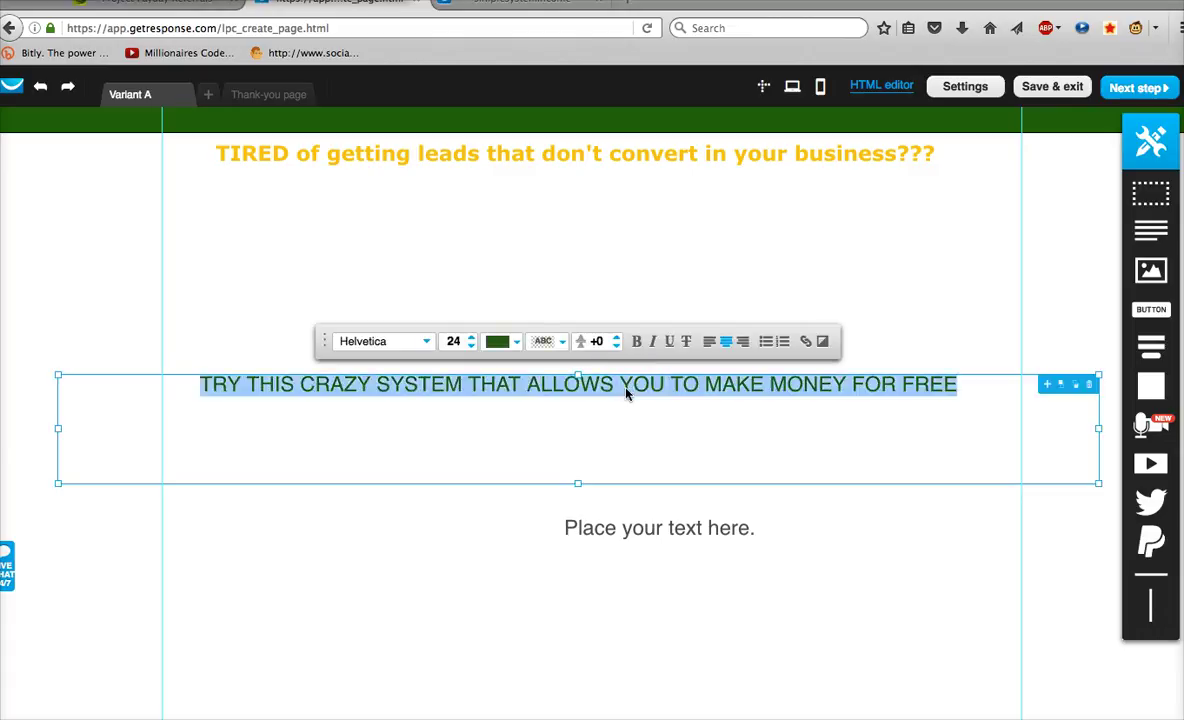
{"action": "key", "text": "BackSpace"}
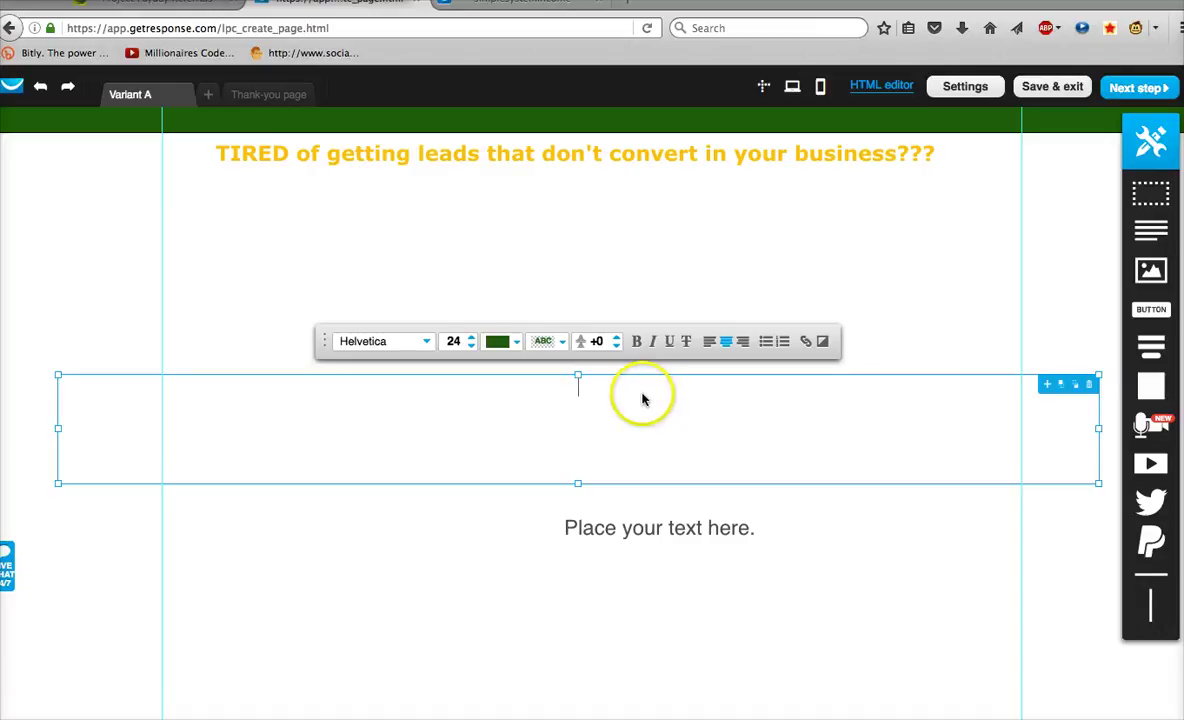
{"action": "key", "text": "super+v"}
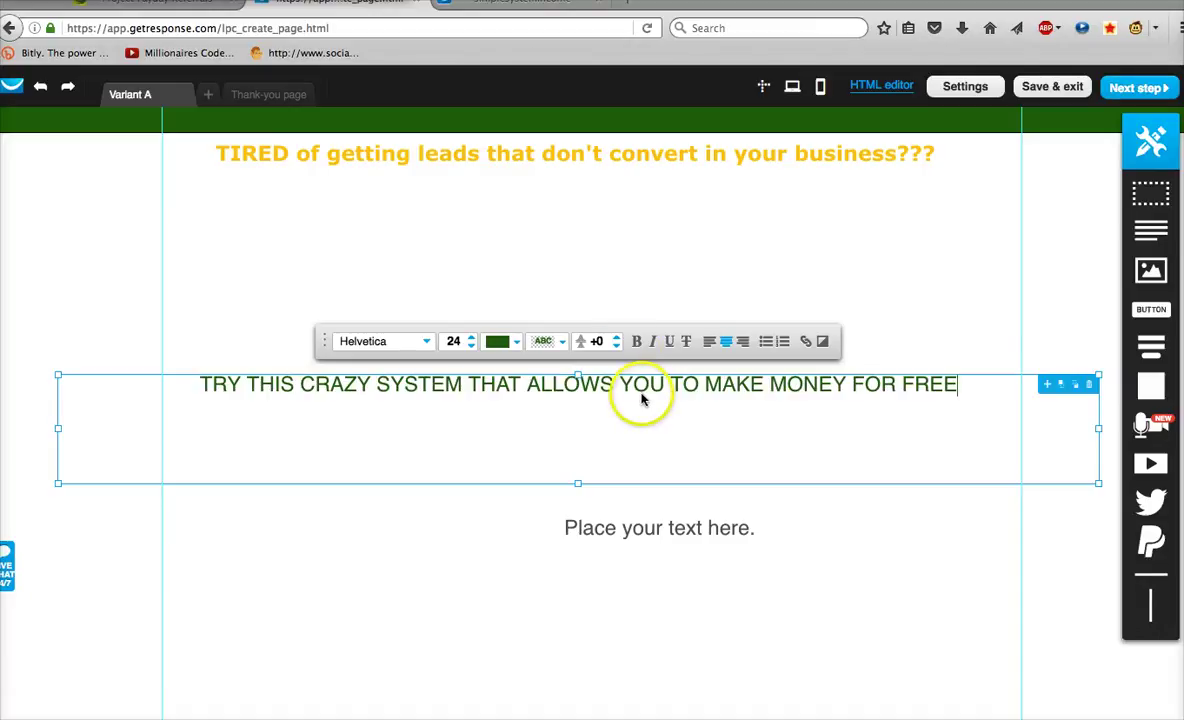
{"action": "left_click", "coordinate": [636, 342]}
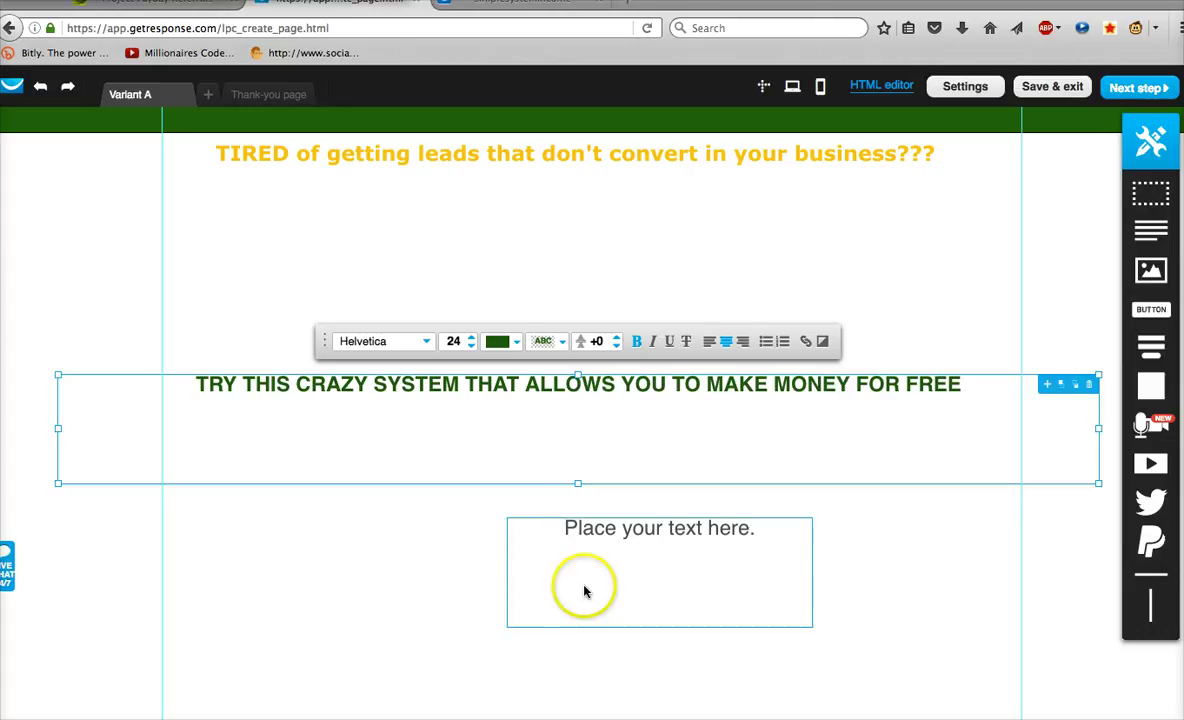
{"action": "left_click_drag", "start_coordinate": [578, 488], "coordinate": [558, 405]}
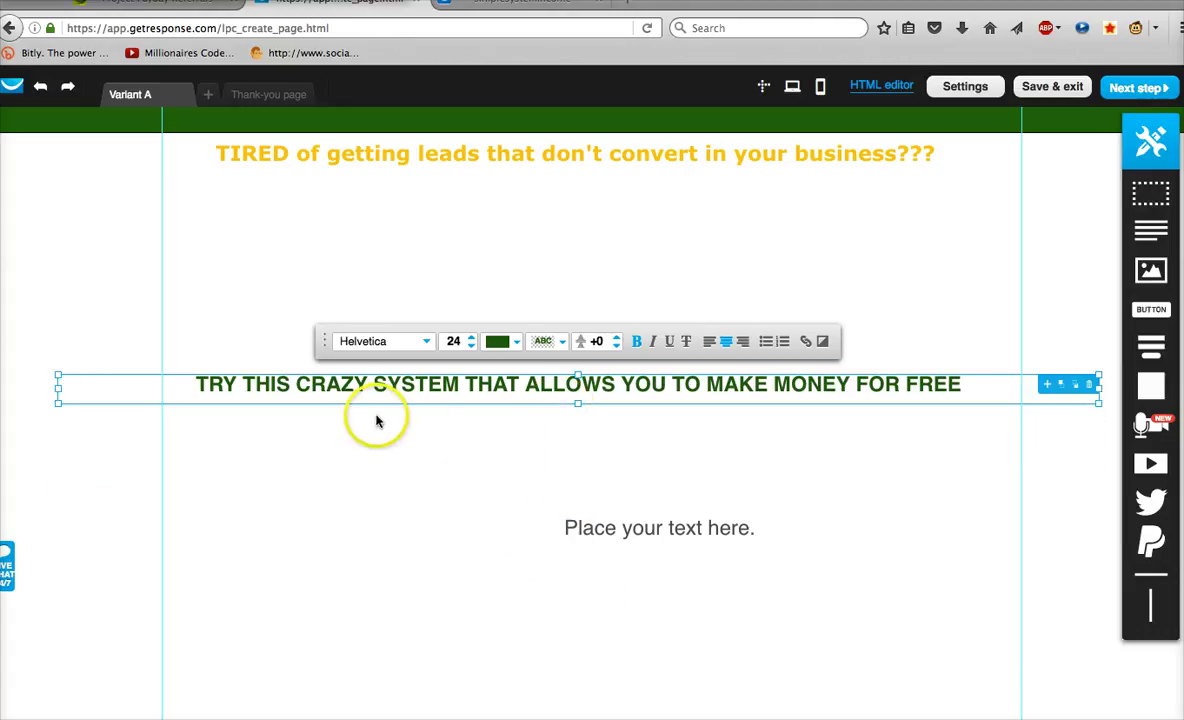
{"action": "left_click", "coordinate": [430, 415]}
{"action": "left_click_drag", "start_coordinate": [645, 370], "coordinate": [617, 196]}
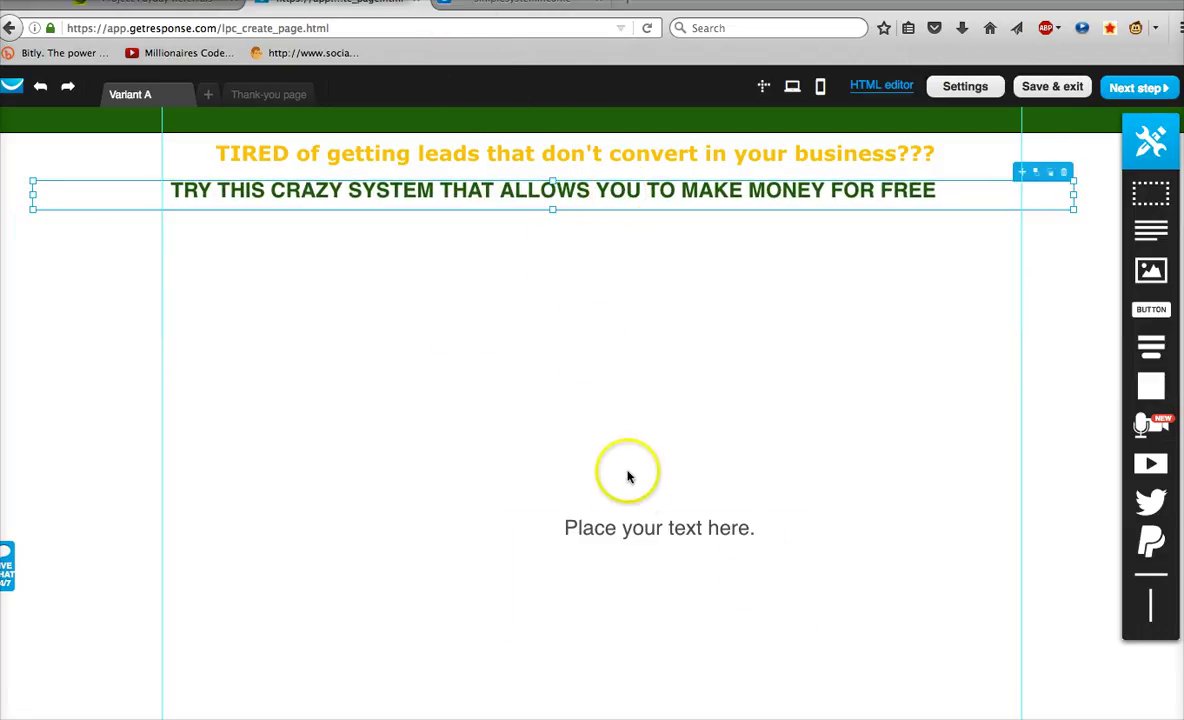
Step: Widen the remaining 'Place your text here.' block leftward and extend it upward
{"action": "left_click", "coordinate": [595, 555]}
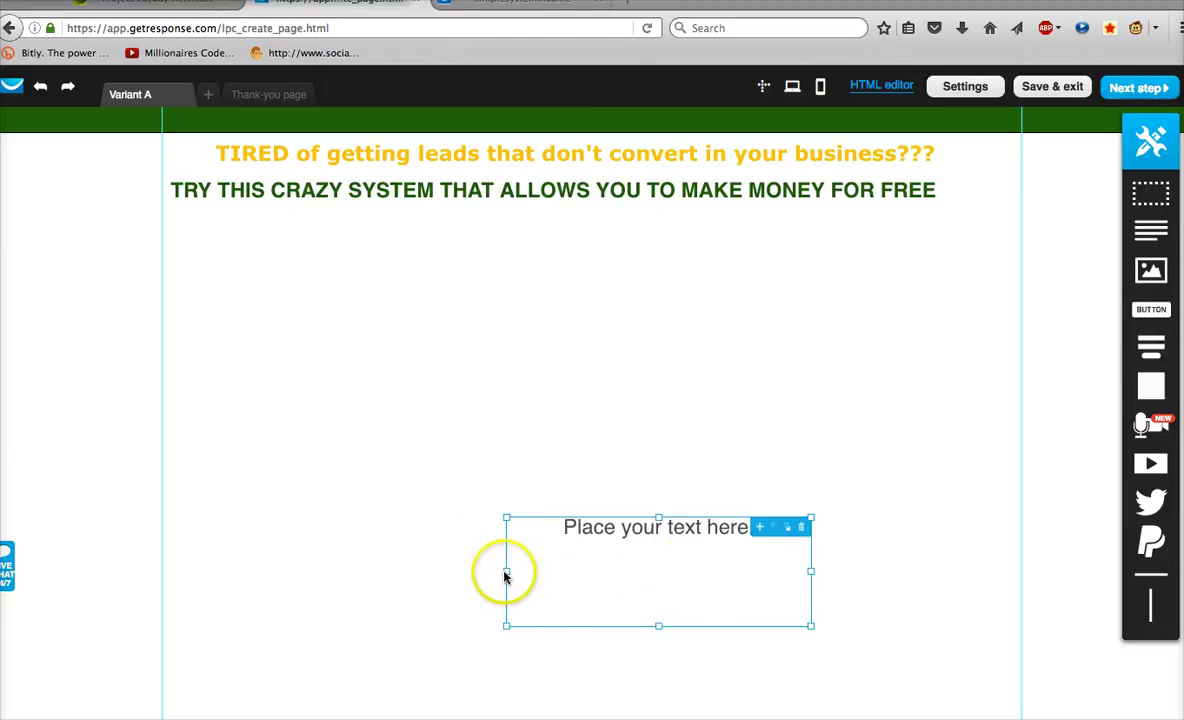
{"action": "left_click_drag", "start_coordinate": [506, 572], "coordinate": [482, 572]}
{"action": "left_click_drag", "start_coordinate": [251, 455], "coordinate": [245, 455]}
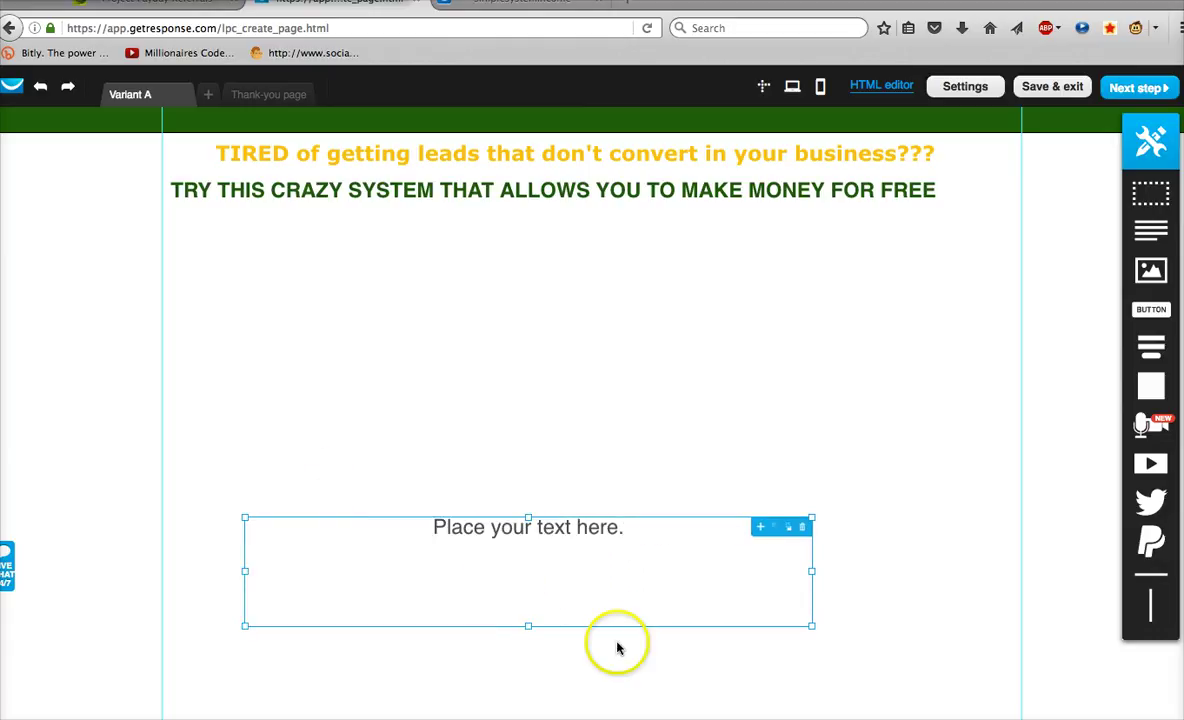
{"action": "left_click", "coordinate": [530, 517]}
{"action": "left_click", "coordinate": [530, 521]}
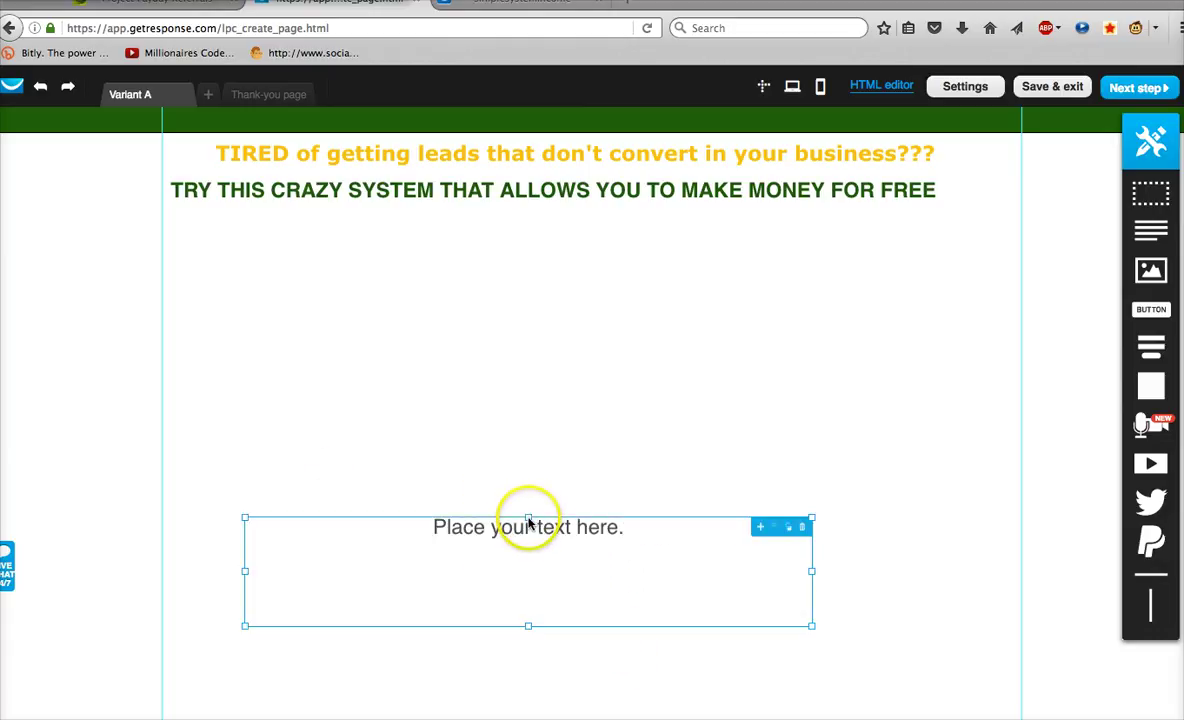
{"action": "left_click_drag", "start_coordinate": [530, 519], "coordinate": [507, 431]}
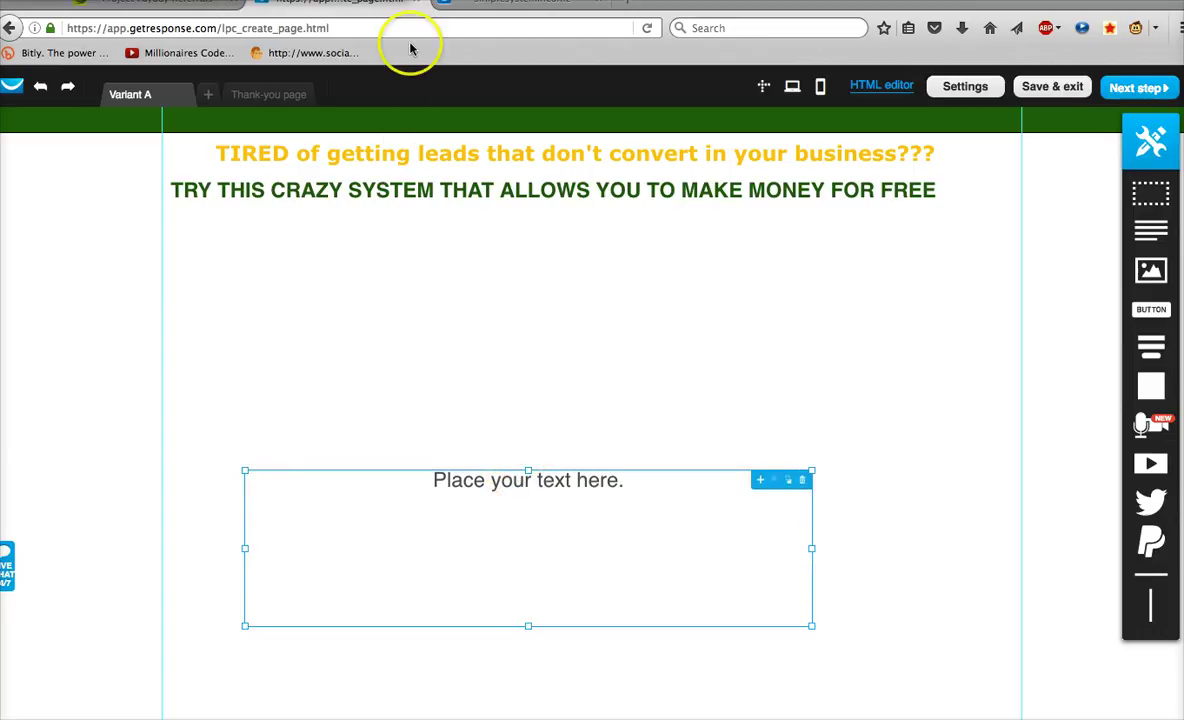
Step: Select the two-line 'BEST part' paragraph under the green subheading on the reference page
{"action": "left_click", "coordinate": [455, 8]}
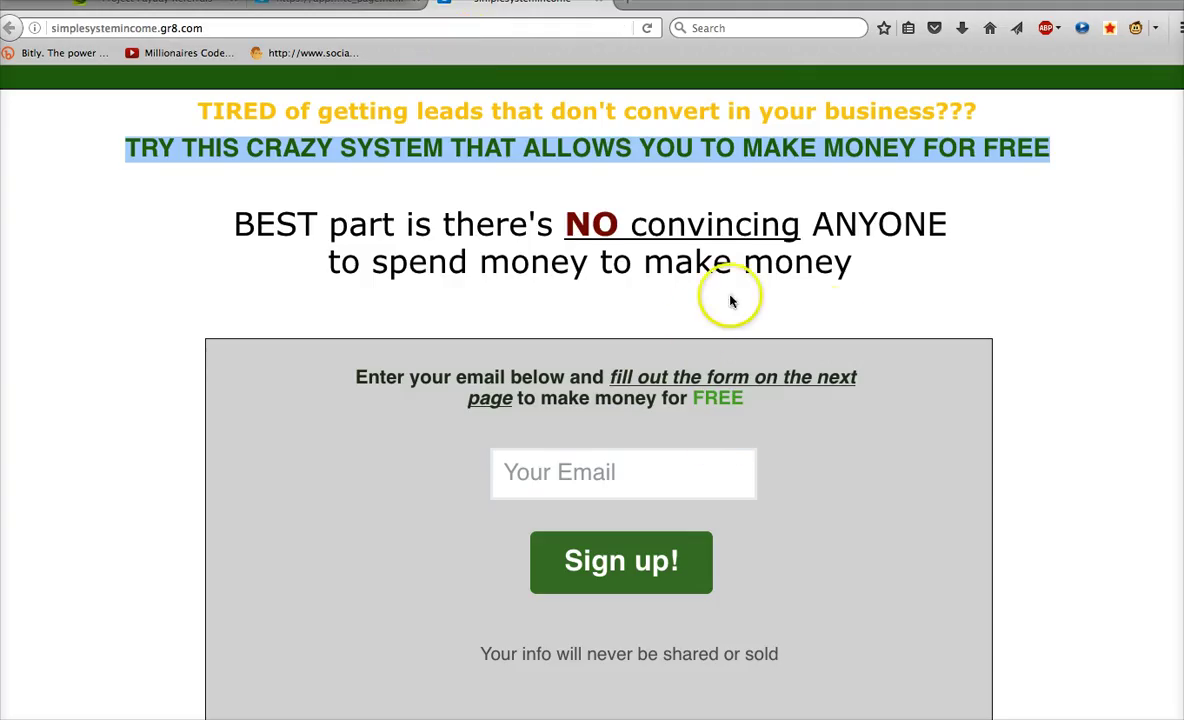
{"action": "left_click", "coordinate": [829, 289]}
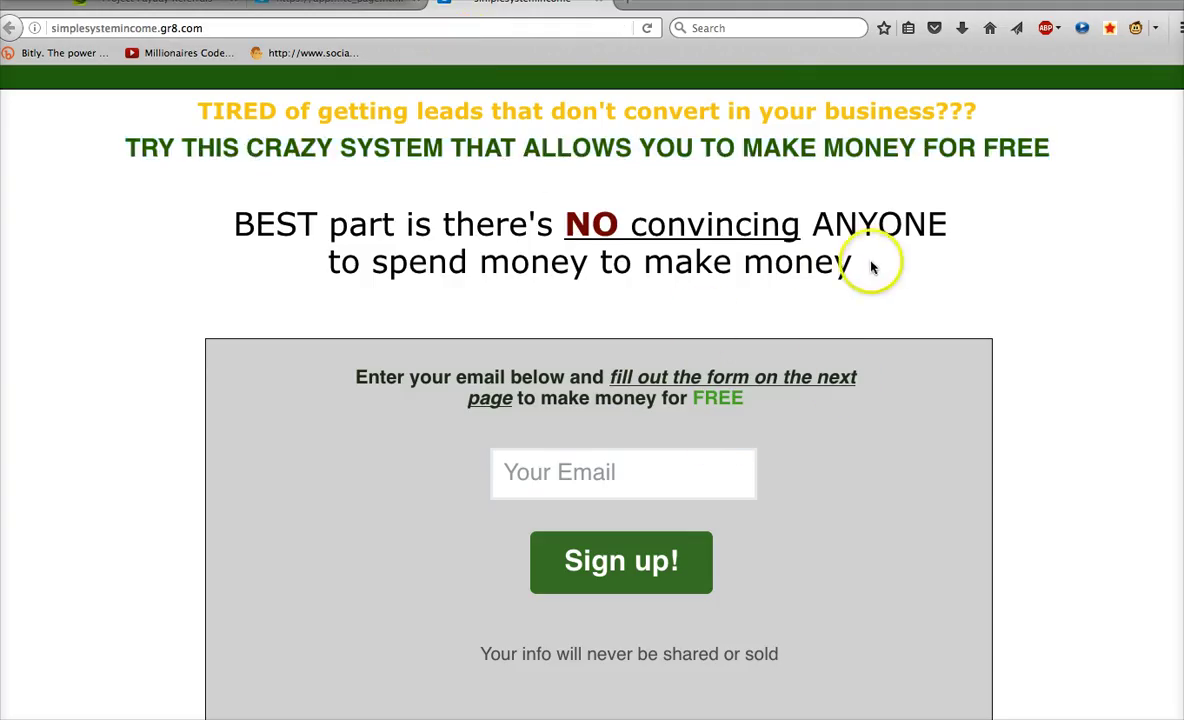
{"action": "triple_click", "coordinate": [310, 145]}
{"action": "triple_click", "coordinate": [283, 222]}
{"action": "left_click_drag", "start_coordinate": [283, 222], "coordinate": [237, 222]}
{"action": "key", "text": "ctrl+c"}
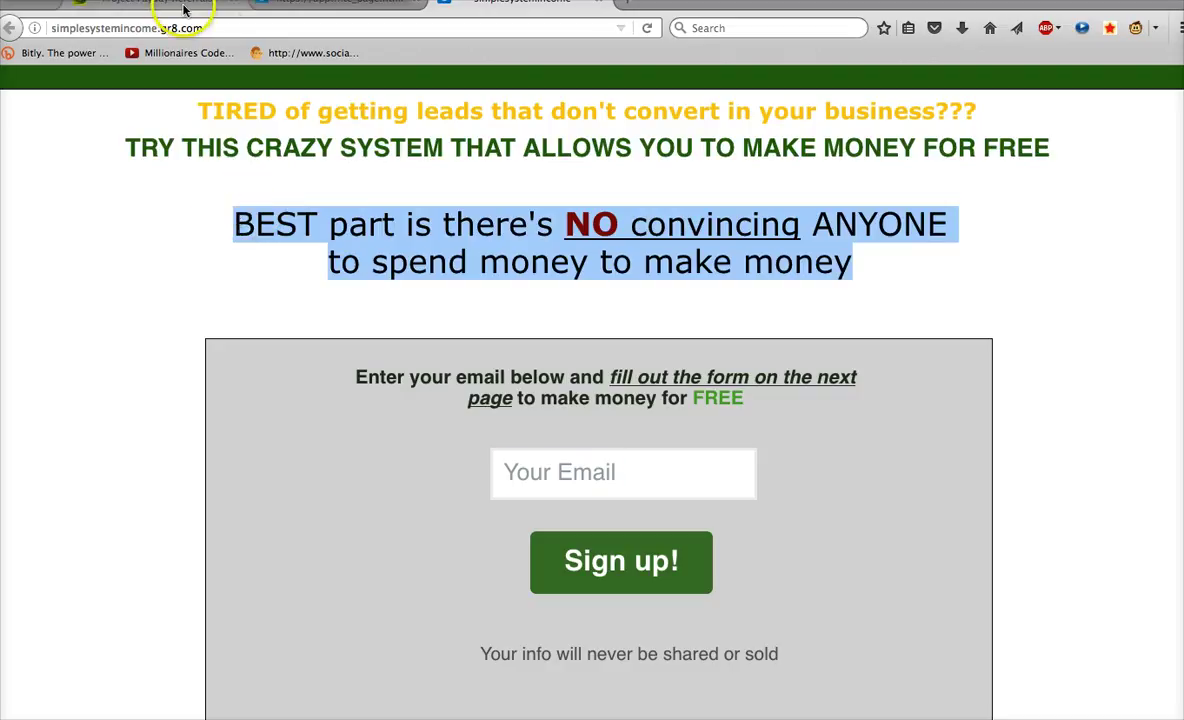
{"action": "left_click", "coordinate": [328, 6]}
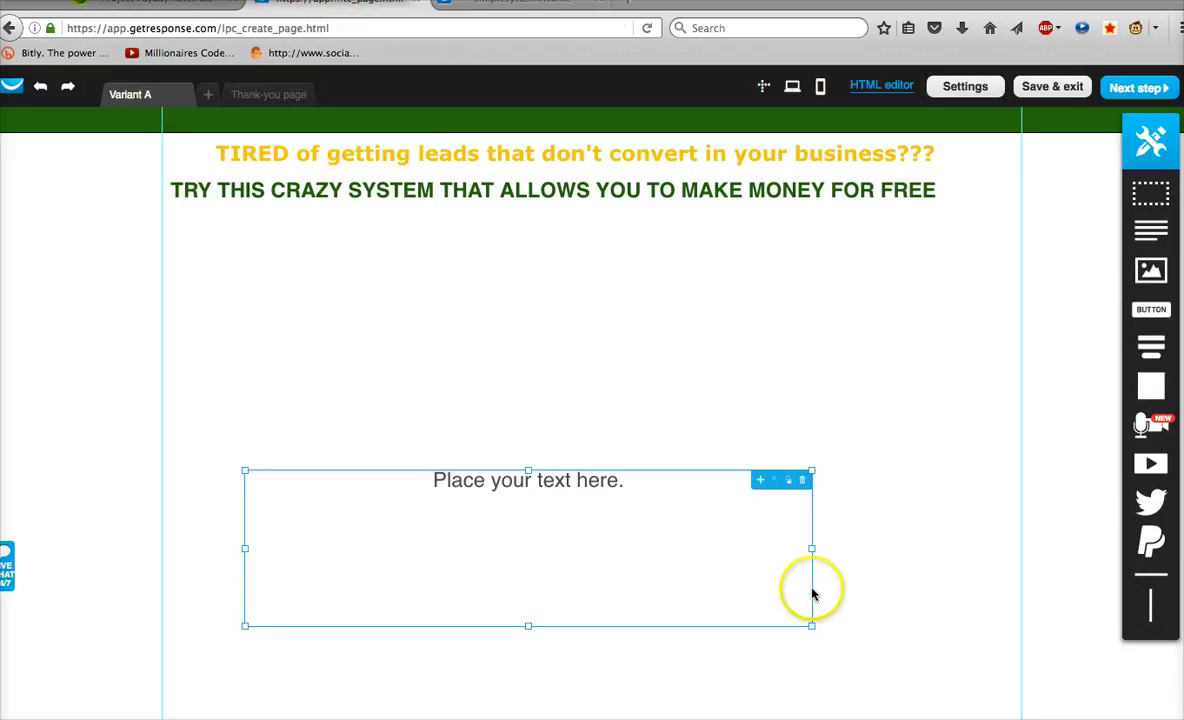
Step: Replace the placeholder wording with the pasted 'BEST part…' copy and move it up under the headlines
{"action": "double_click", "coordinate": [718, 515]}
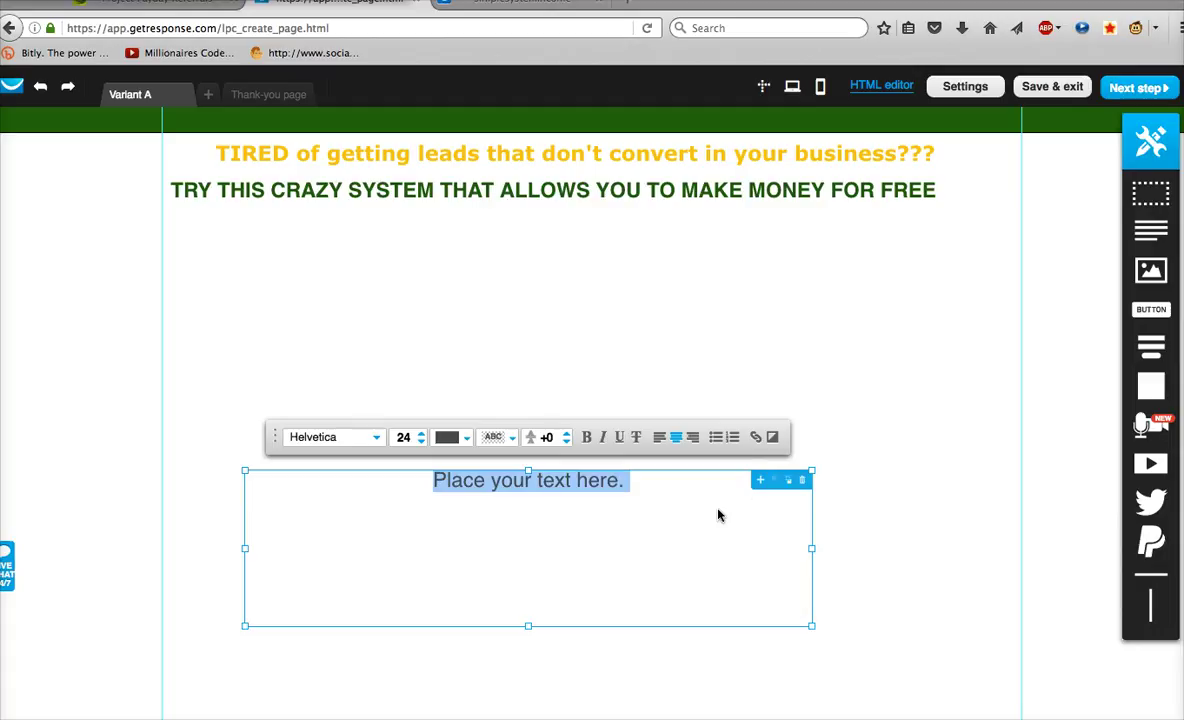
{"action": "left_click", "coordinate": [636, 437]}
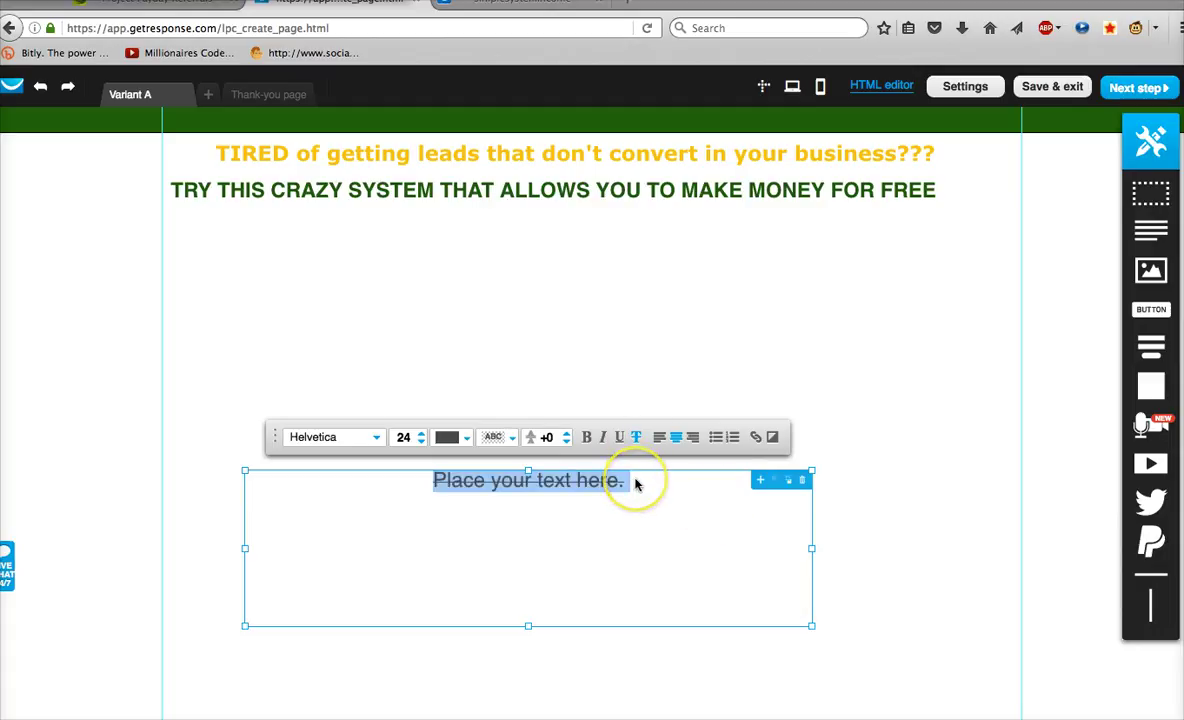
{"action": "left_click", "coordinate": [635, 484]}
{"action": "key", "text": "BackSpace"}
{"action": "key", "text": "BackSpace"}
{"action": "key", "text": "BackSpace"}
{"action": "key", "text": "BackSpace"}
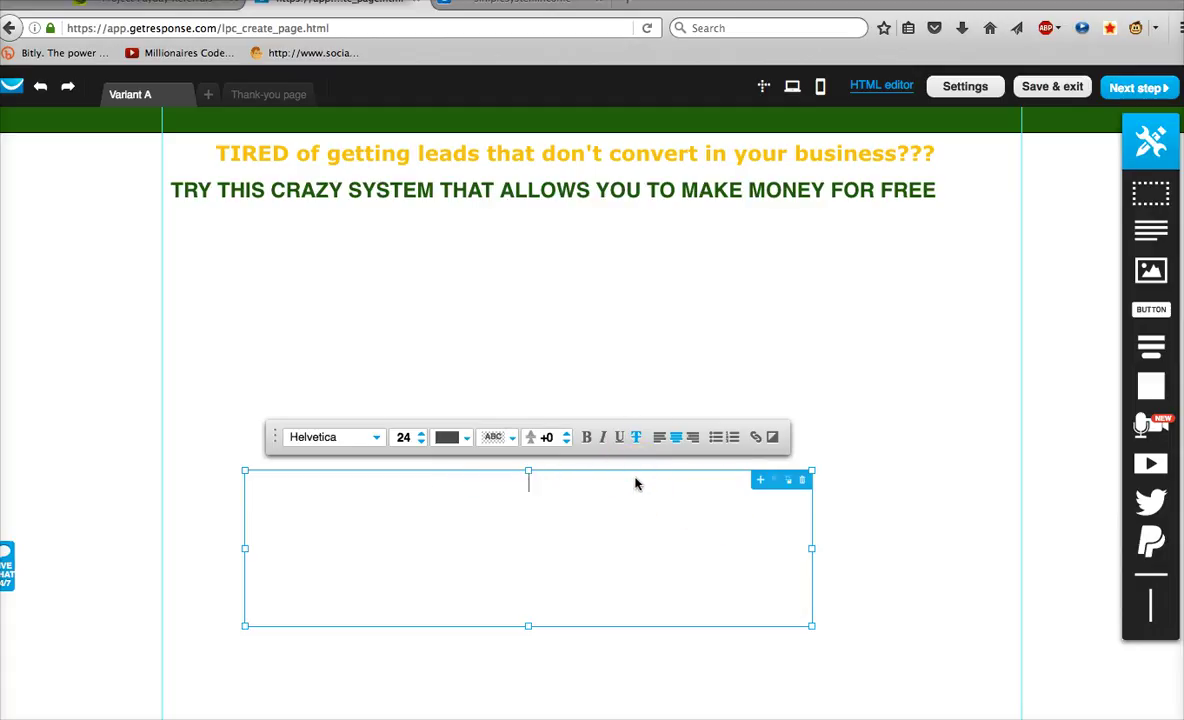
{"action": "key", "text": "ctrl+v"}
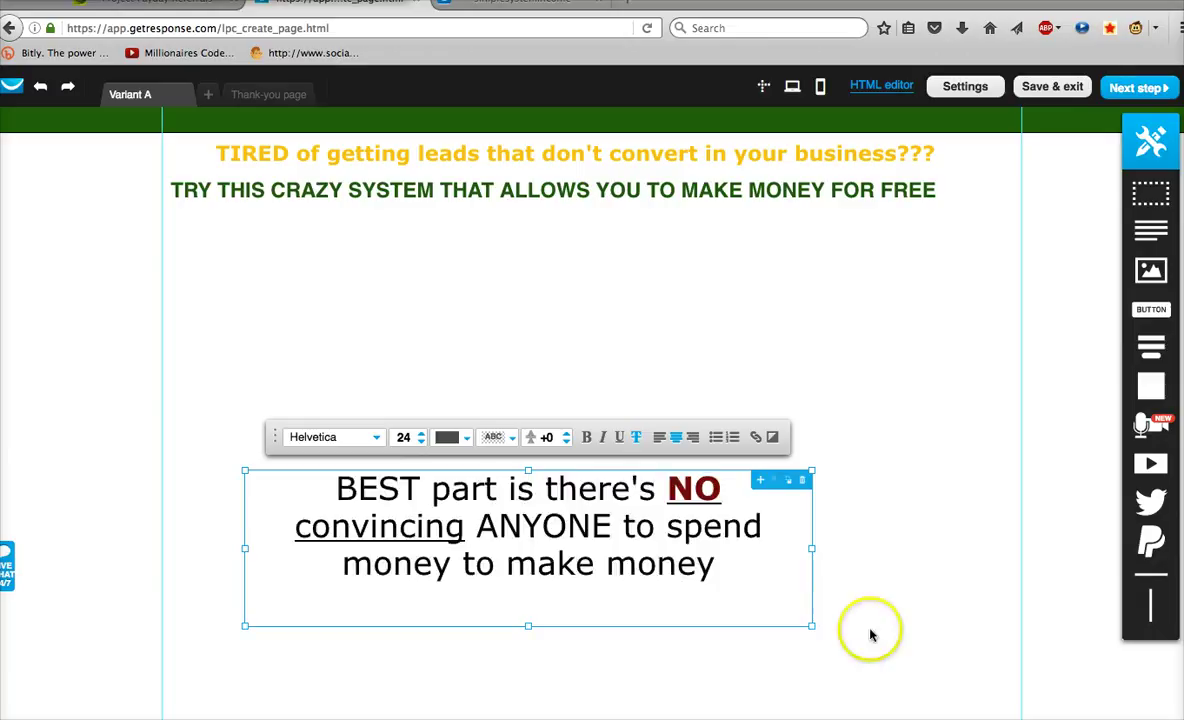
{"action": "left_click", "coordinate": [864, 547]}
{"action": "left_click_drag", "start_coordinate": [652, 513], "coordinate": [688, 315]}
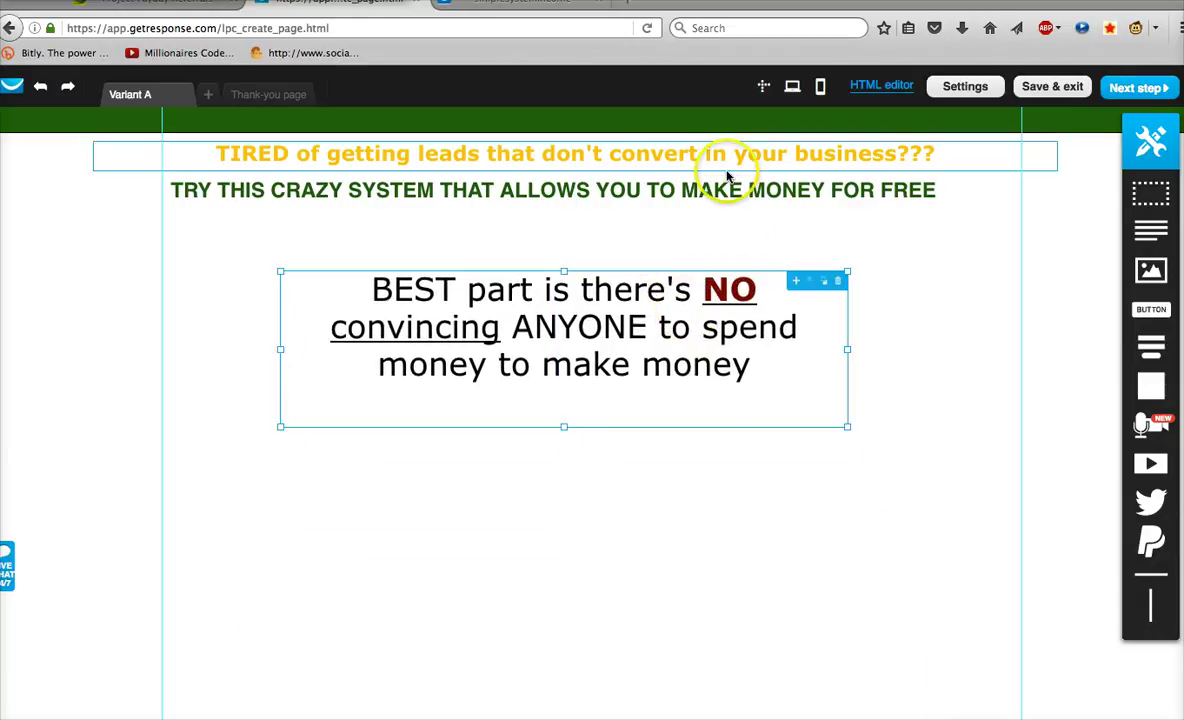
Step: Centre the TIRED headline, TRY THIS subheadline and BEST part text in a stacked column
{"action": "left_click_drag", "start_coordinate": [716, 150], "coordinate": [727, 150]}
{"action": "left_click_drag", "start_coordinate": [741, 198], "coordinate": [759, 196]}
{"action": "mouse_move", "coordinate": [735, 288]}
{"action": "left_mouse_down"}
{"action": "mouse_move", "coordinate": [740, 305]}
{"action": "mouse_move", "coordinate": [830, 363]}
{"action": "mouse_move", "coordinate": [714, 290]}
{"action": "mouse_move", "coordinate": [725, 300]}
{"action": "left_mouse_up"}
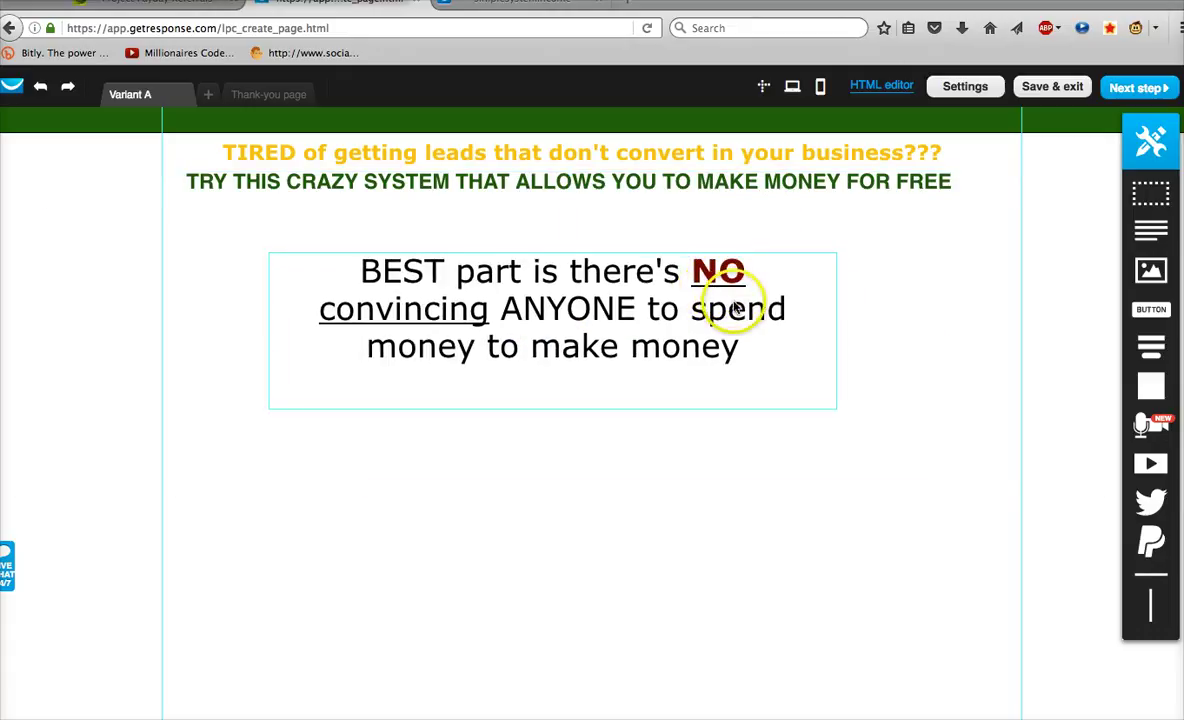
{"action": "left_click_drag", "start_coordinate": [735, 308], "coordinate": [740, 347]}
Step: Drop an empty Box element below the sales copy and resize it to span nearly the page width
{"action": "left_click", "coordinate": [960, 457]}
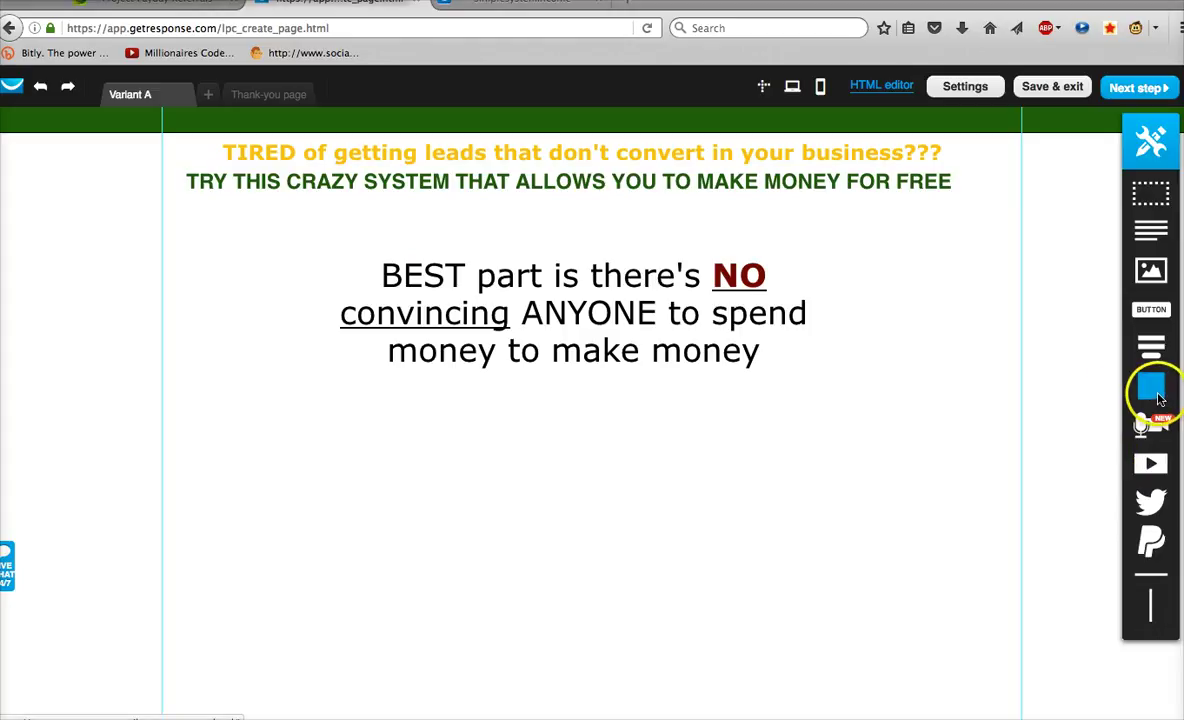
{"action": "left_click_drag", "start_coordinate": [1158, 398], "coordinate": [290, 557]}
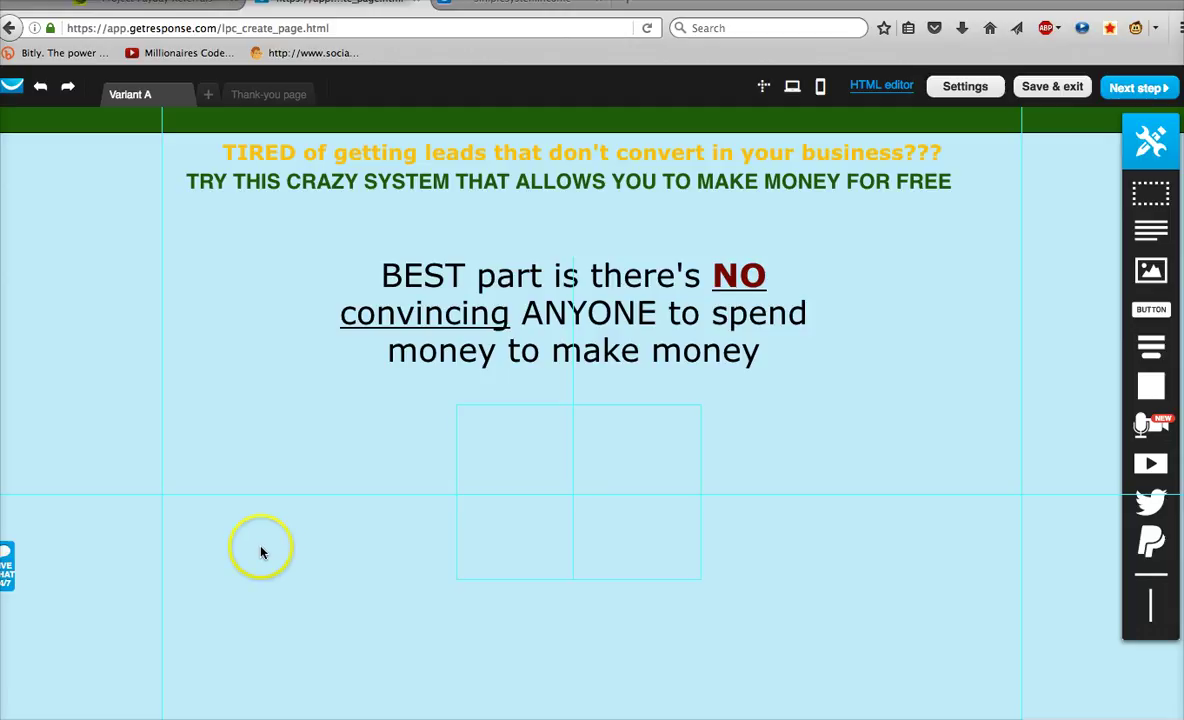
{"action": "left_click_drag", "start_coordinate": [261, 552], "coordinate": [259, 550]}
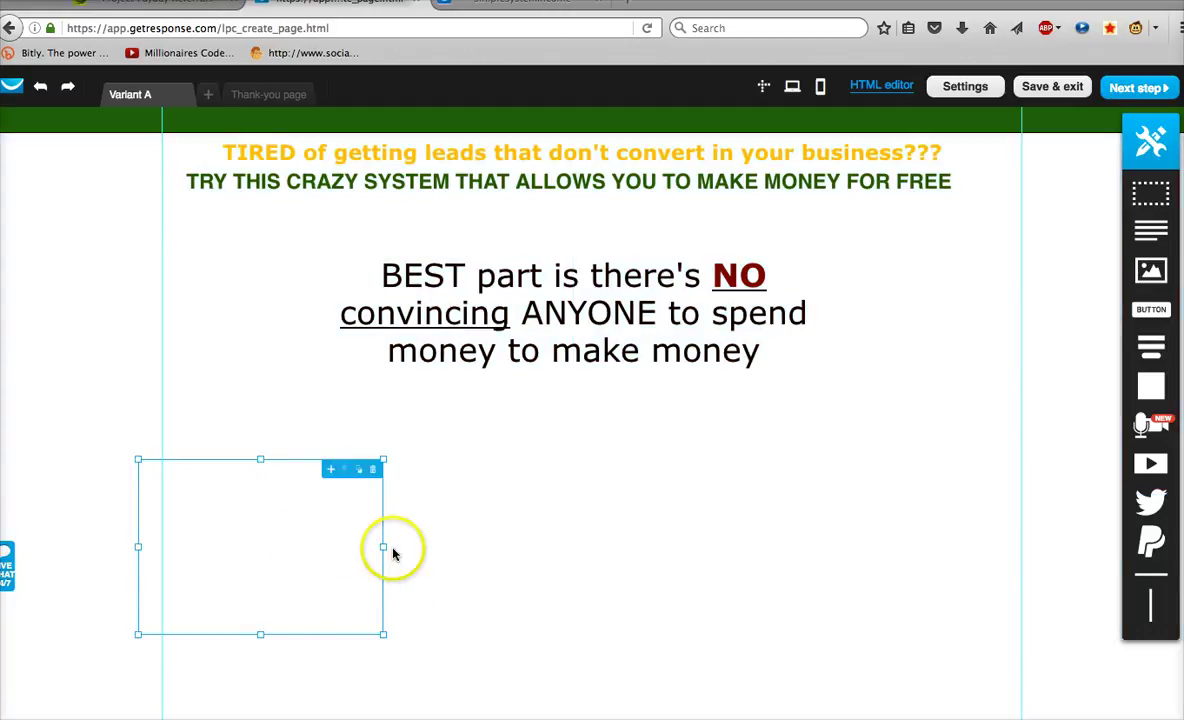
{"action": "left_click_drag", "start_coordinate": [384, 548], "coordinate": [1004, 648]}
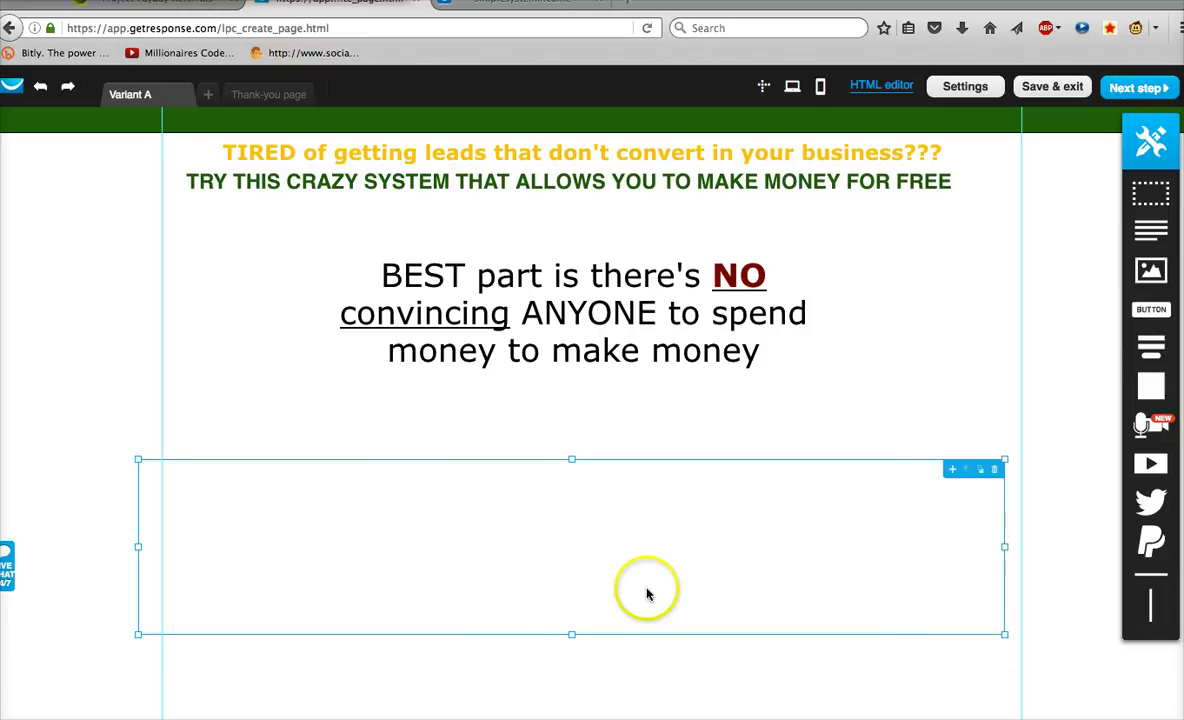
{"action": "left_click_drag", "start_coordinate": [572, 640], "coordinate": [574, 719]}
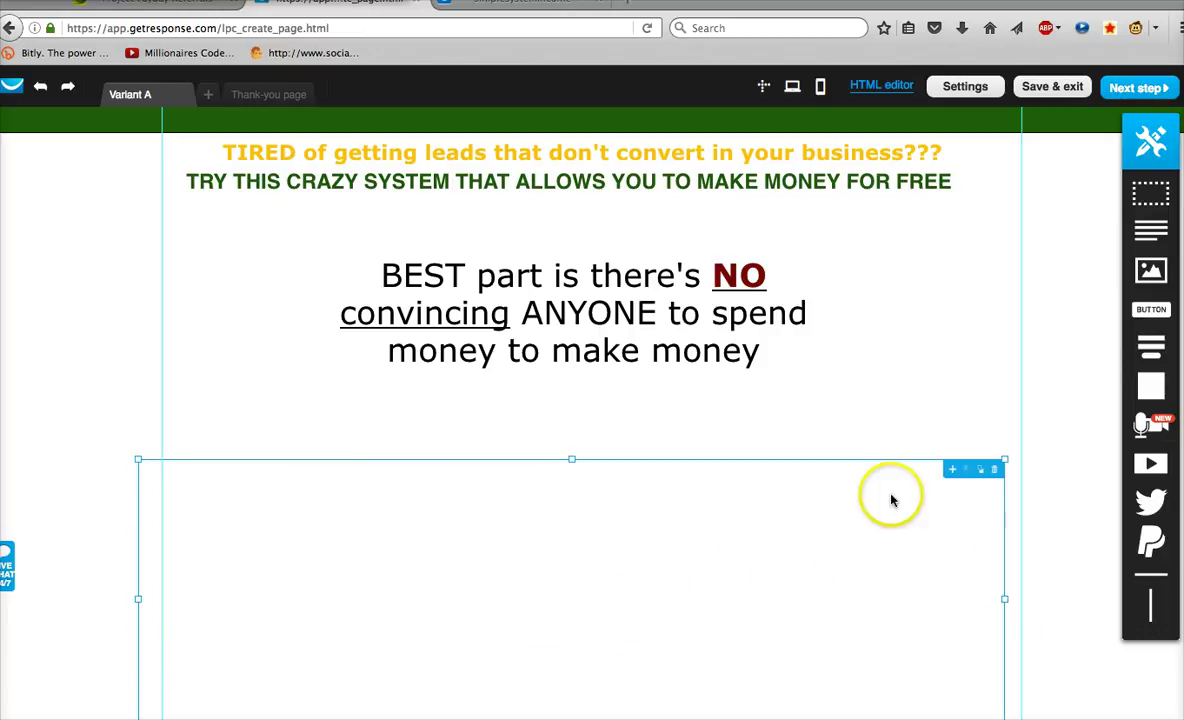
{"action": "scroll", "coordinate": [620, 386], "scroll_direction": "down", "scroll_amount": 3}
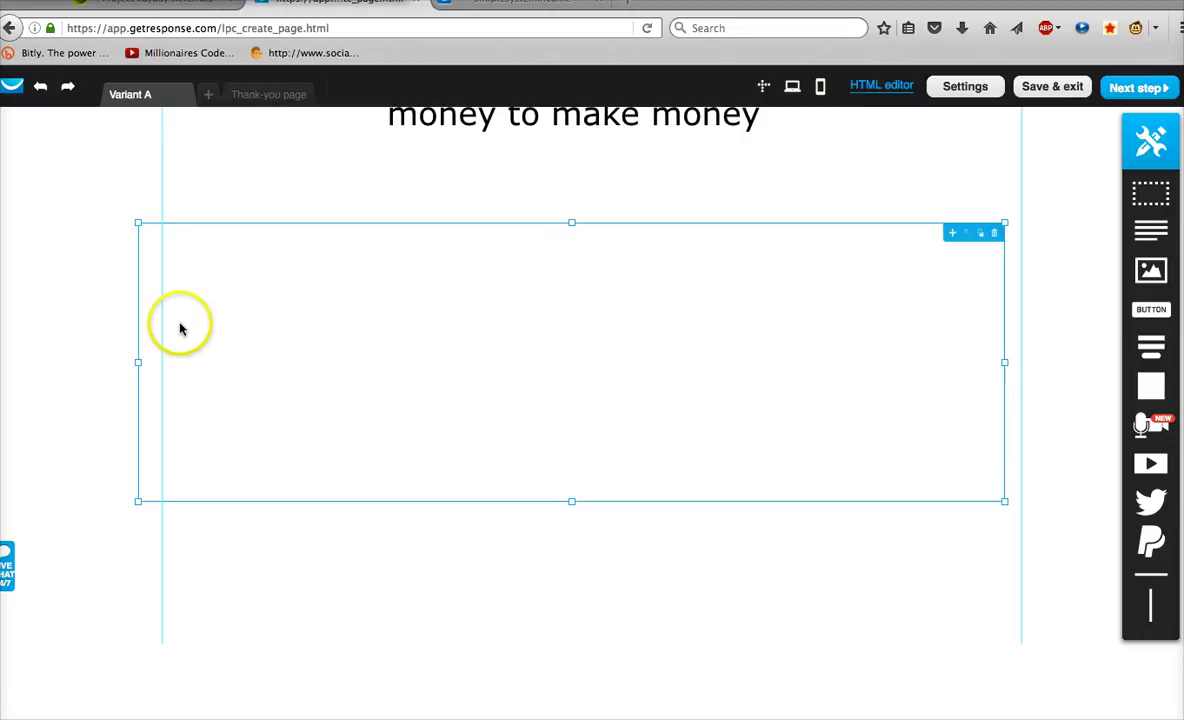
{"action": "left_click_drag", "start_coordinate": [139, 365], "coordinate": [258, 381]}
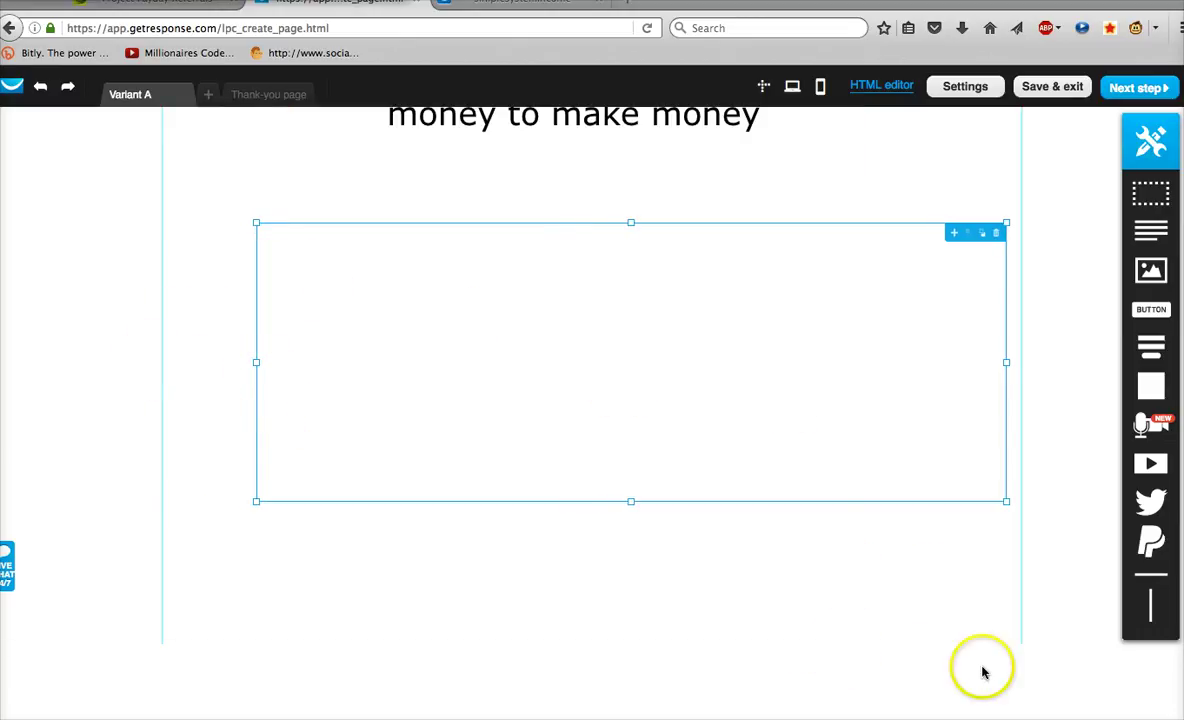
{"action": "scroll", "coordinate": [928, 585], "scroll_direction": "up", "scroll_amount": 2}
{"action": "left_click_drag", "start_coordinate": [857, 467], "coordinate": [832, 457]}
{"action": "left_click", "coordinate": [690, 514]}
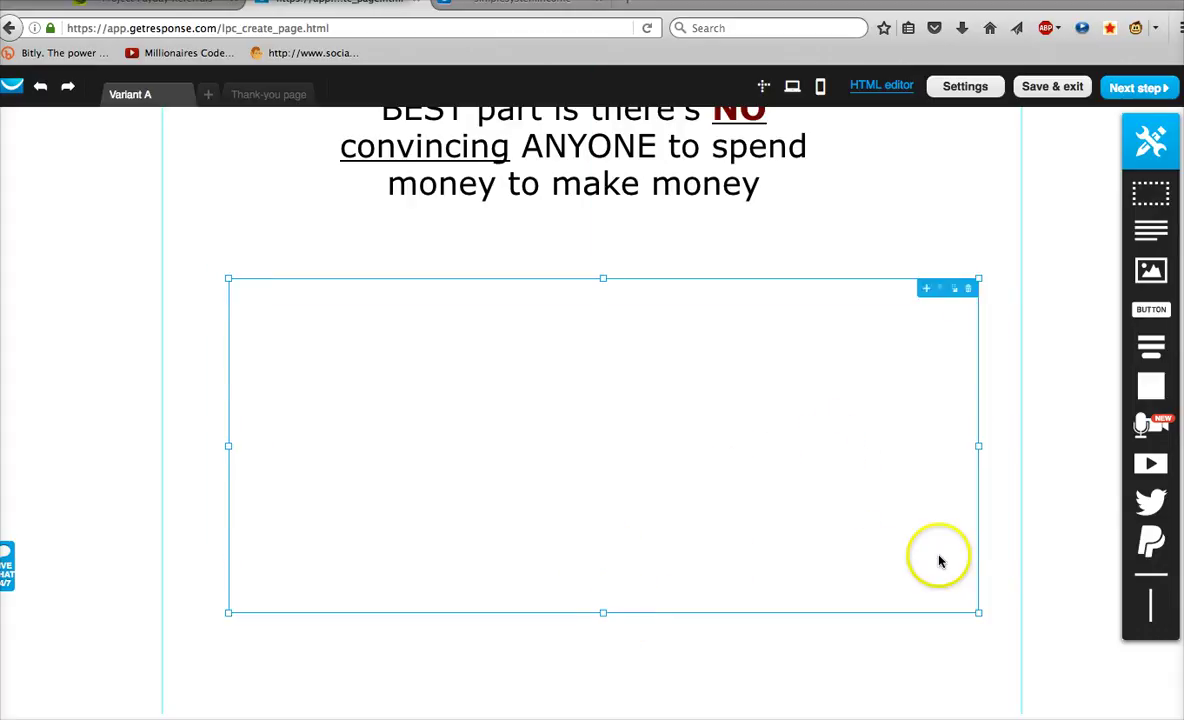
{"action": "scroll", "coordinate": [975, 540], "scroll_direction": "up", "scroll_amount": 5}
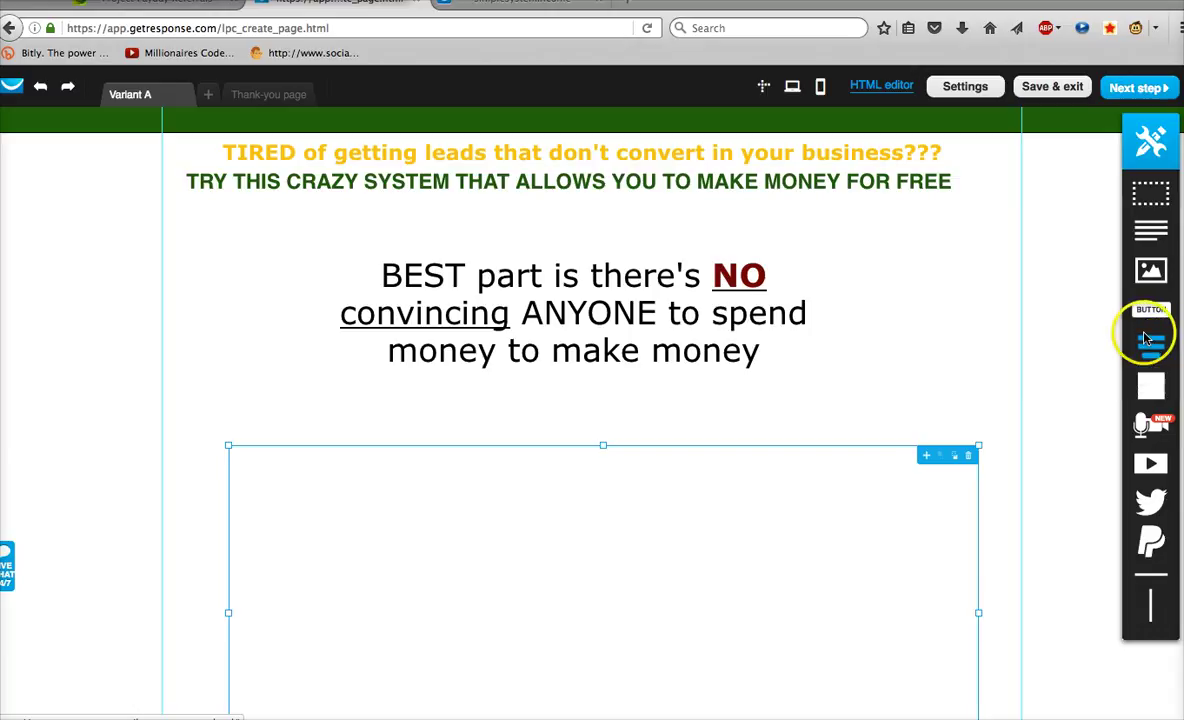
Step: Place a webform in the box, remove the Your Name field, and centre the form
{"action": "left_click_drag", "start_coordinate": [1150, 342], "coordinate": [625, 583]}
{"action": "scroll", "coordinate": [920, 547], "scroll_direction": "down", "scroll_amount": 3}
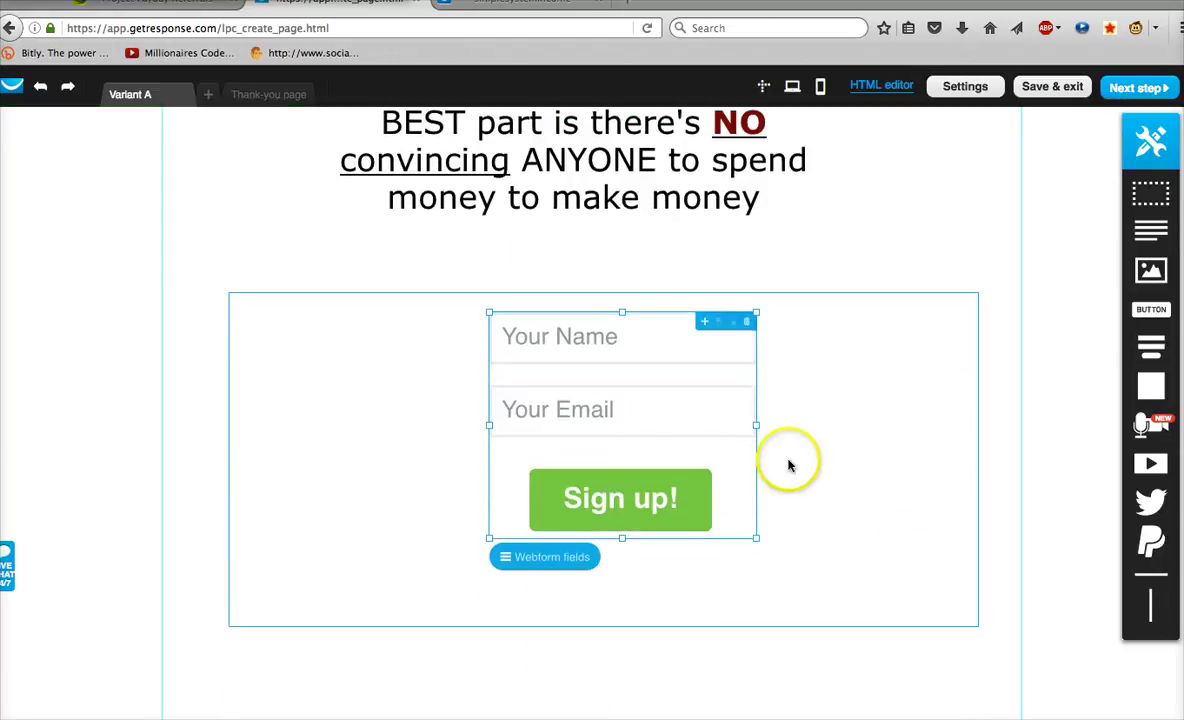
{"action": "left_click", "coordinate": [573, 556]}
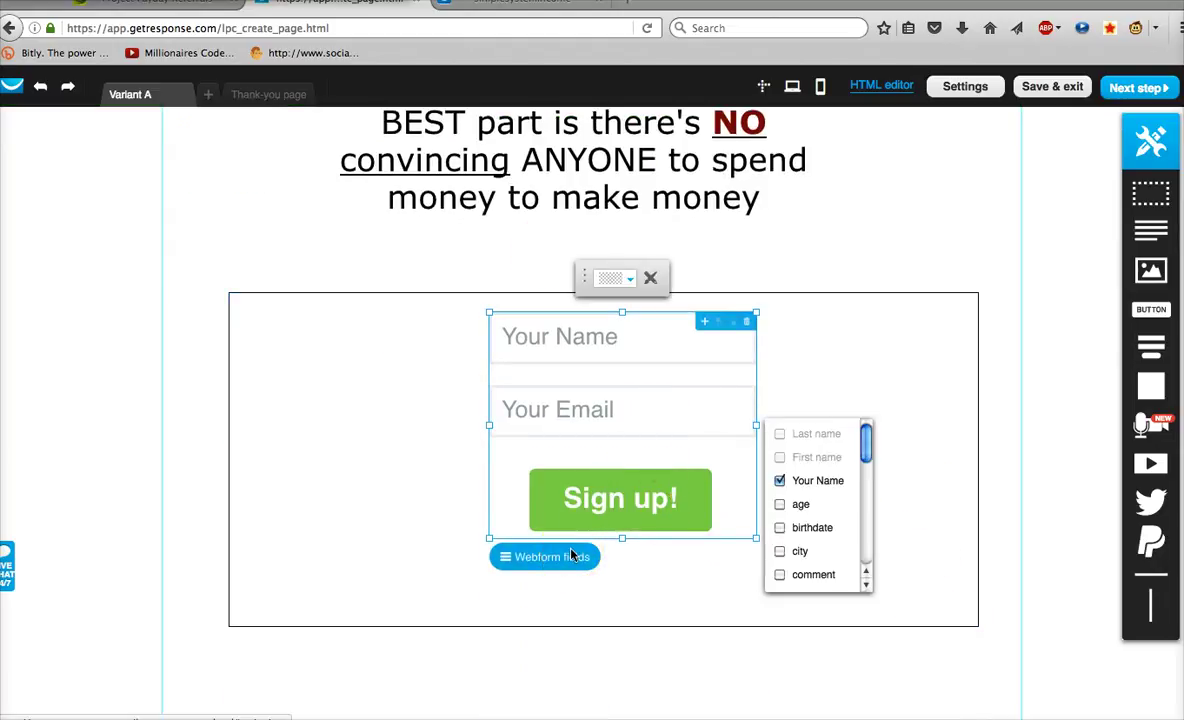
{"action": "left_click", "coordinate": [779, 482]}
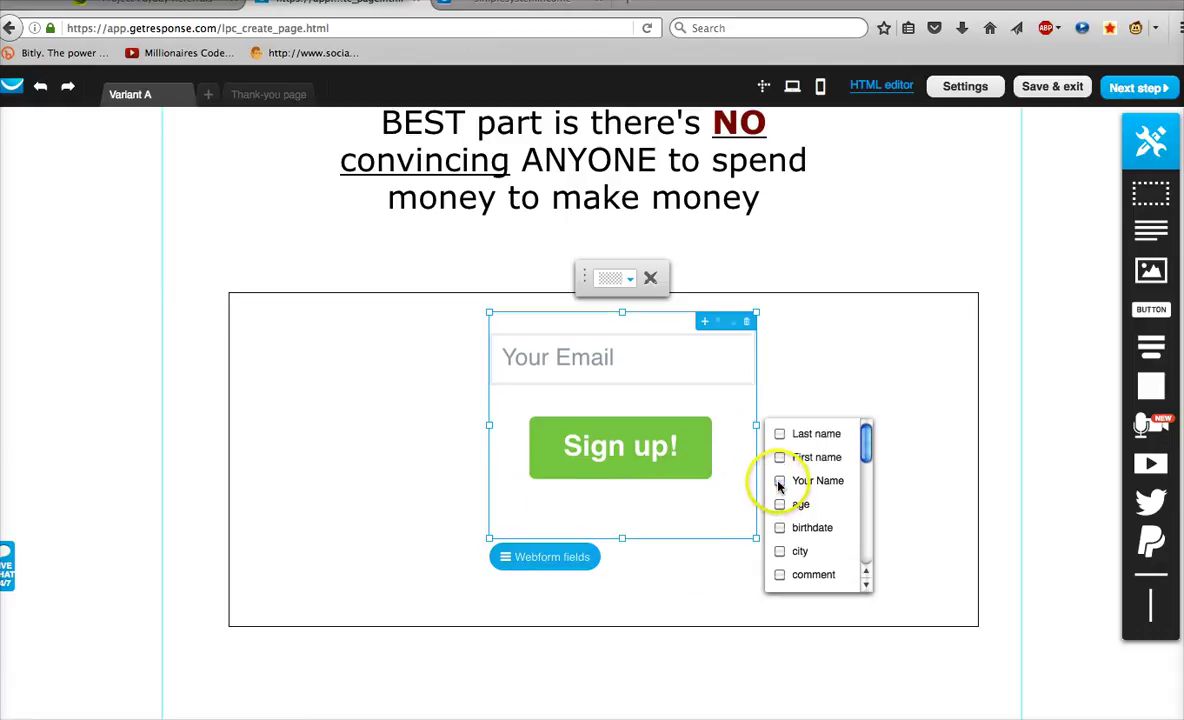
{"action": "left_click", "coordinate": [835, 390]}
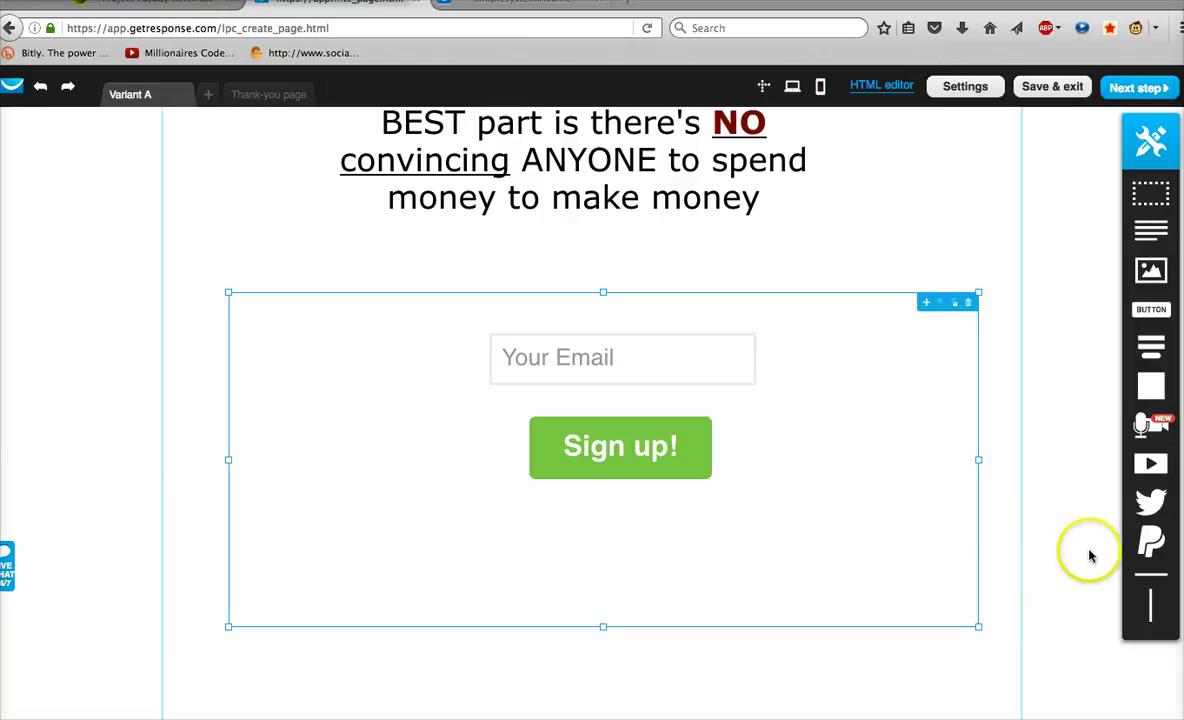
{"action": "scroll", "coordinate": [938, 536], "scroll_direction": "up", "scroll_amount": 3}
{"action": "left_click_drag", "start_coordinate": [710, 573], "coordinate": [670, 577]}
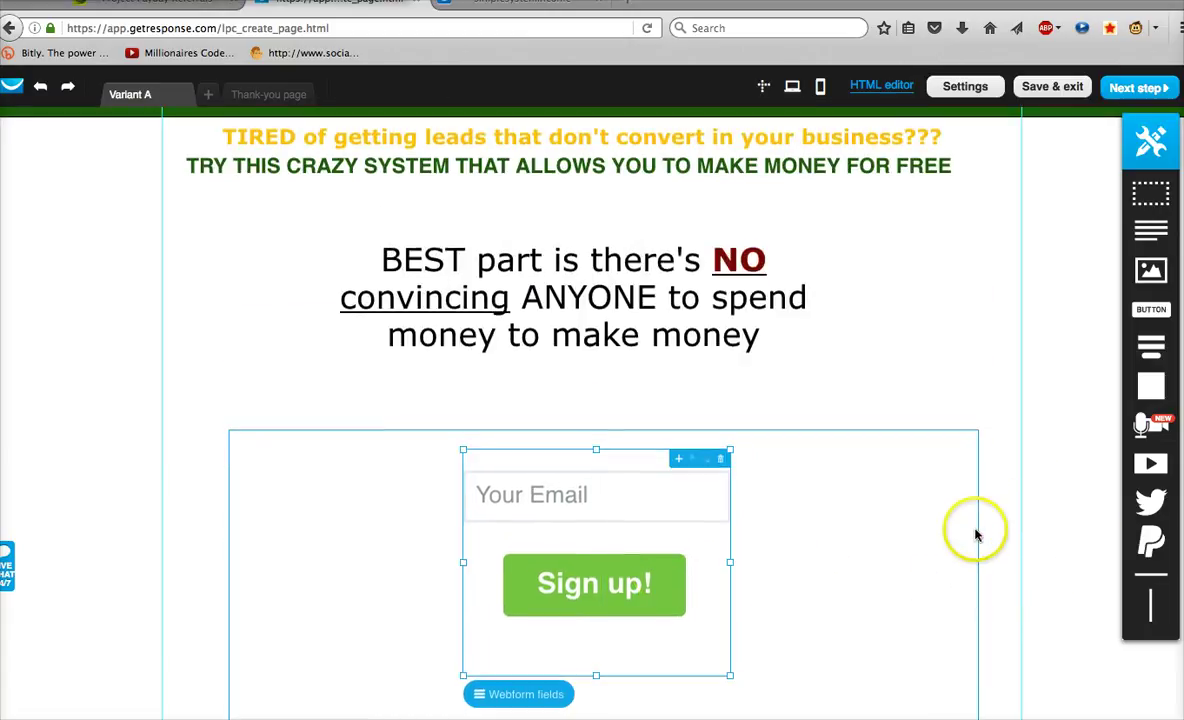
{"action": "scroll", "coordinate": [965, 560], "scroll_direction": "down", "scroll_amount": 2}
Step: Give the form's container box a grey background colour
{"action": "left_click", "coordinate": [938, 548]}
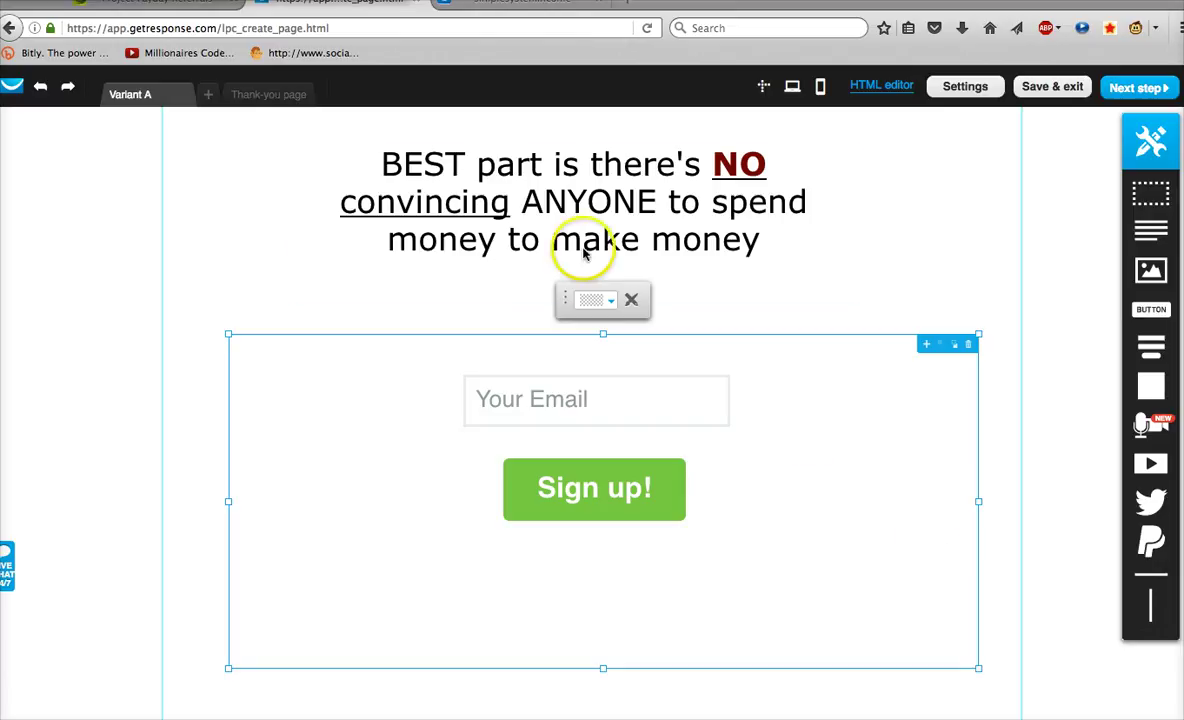
{"action": "left_click", "coordinate": [605, 305]}
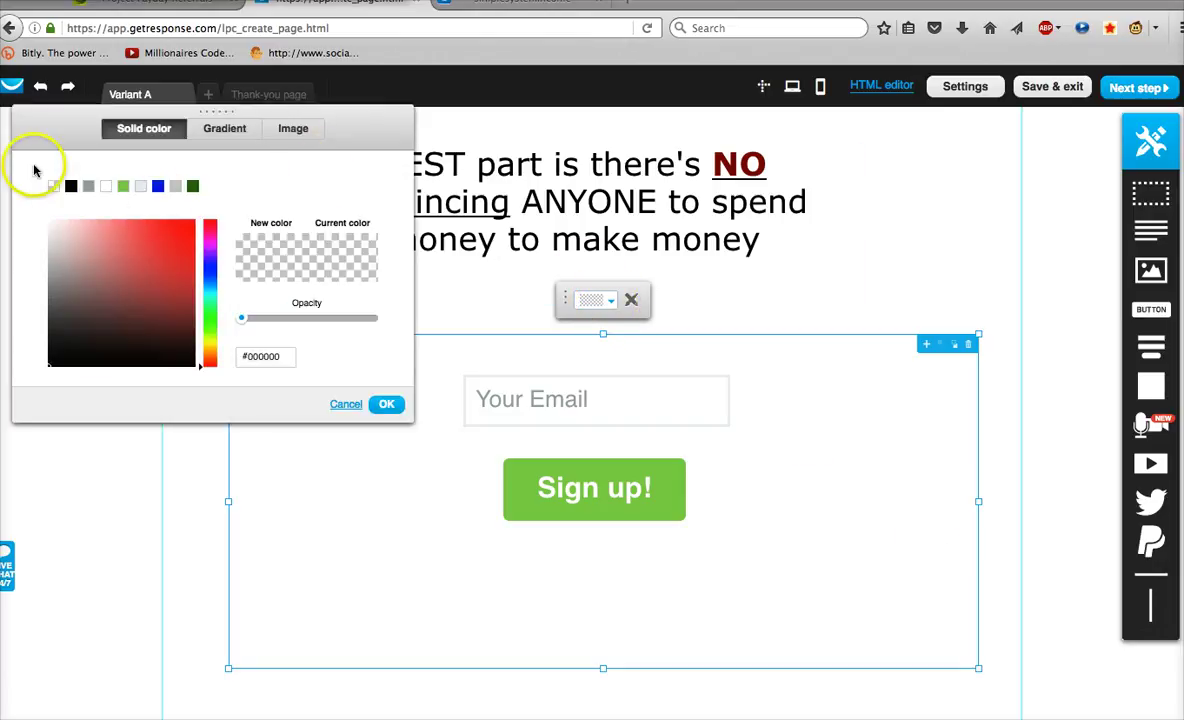
{"action": "left_click", "coordinate": [987, 572]}
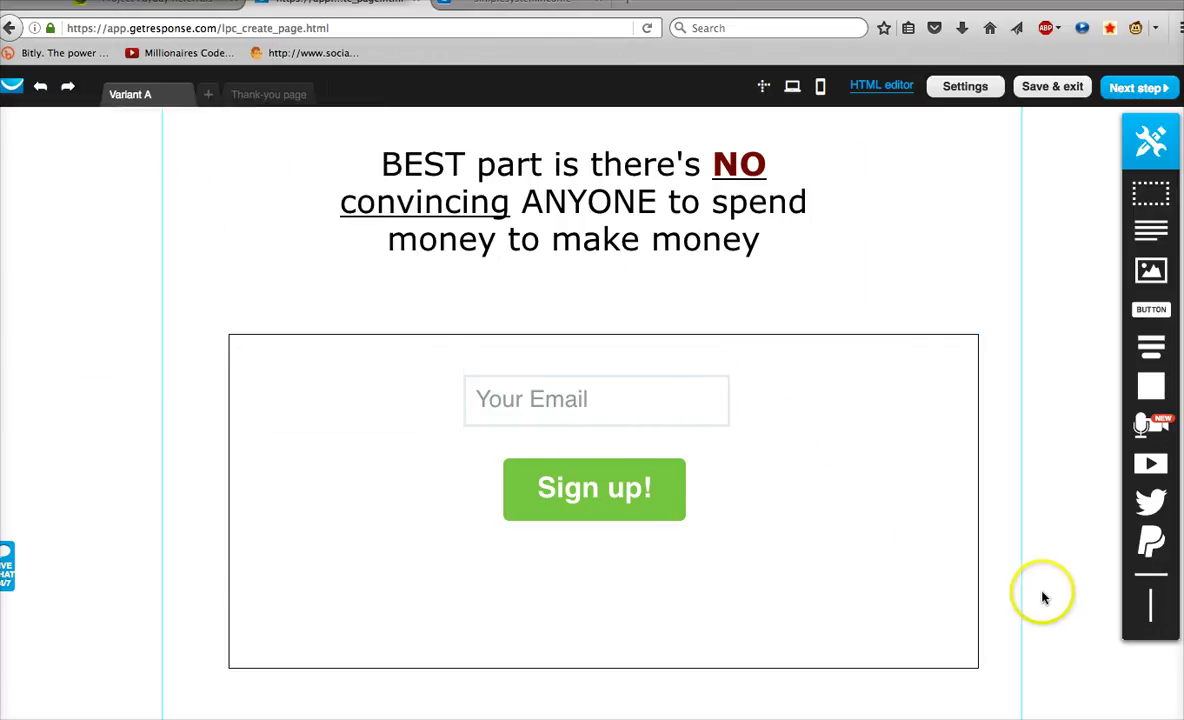
{"action": "left_click", "coordinate": [950, 576]}
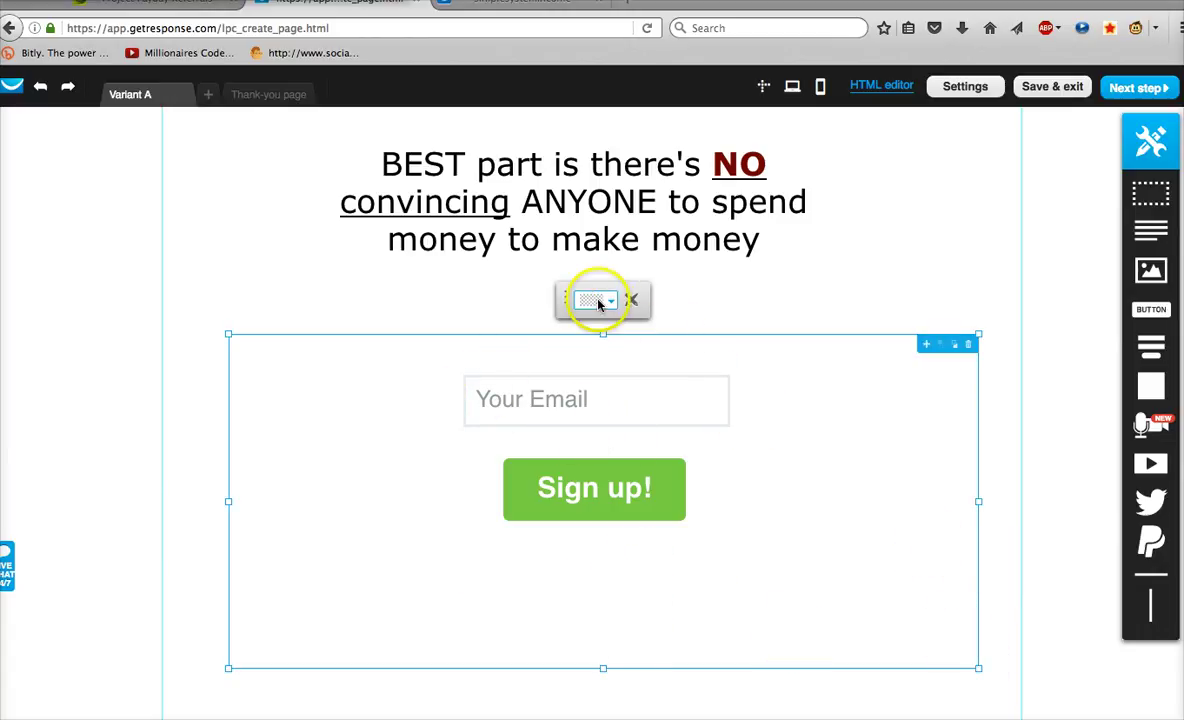
{"action": "left_click", "coordinate": [598, 303]}
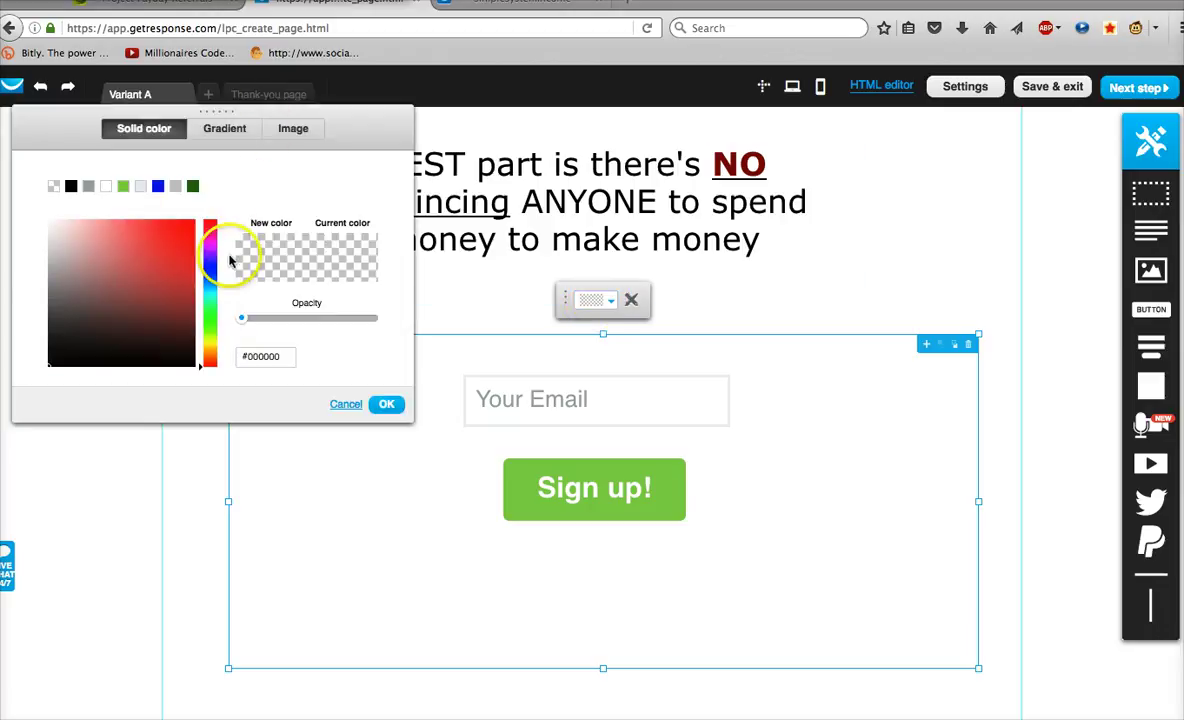
{"action": "left_click_drag", "start_coordinate": [68, 331], "coordinate": [84, 467]}
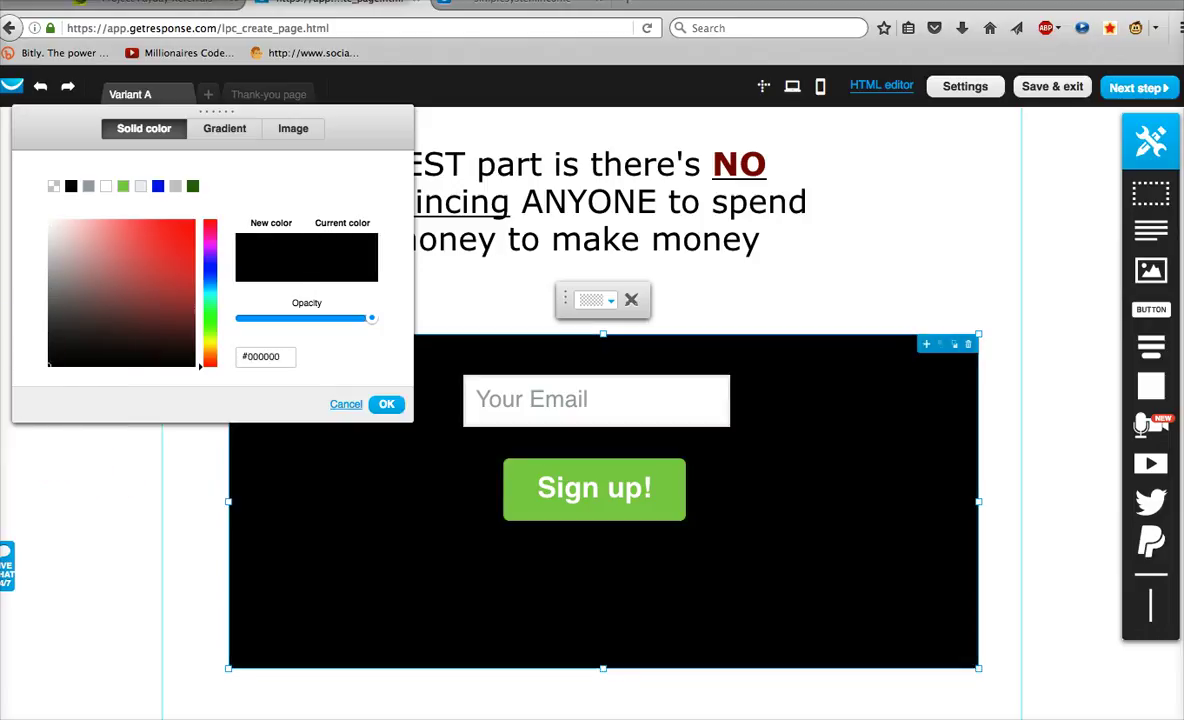
{"action": "left_click", "coordinate": [88, 186]}
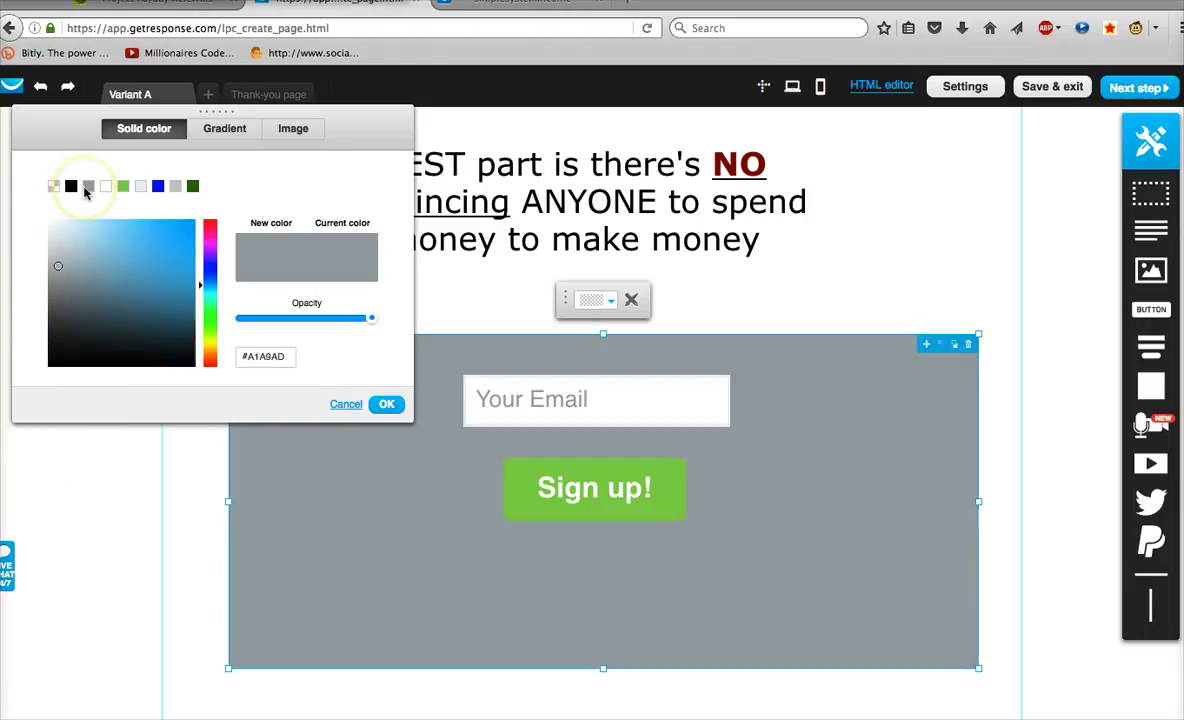
{"action": "left_click", "coordinate": [387, 405]}
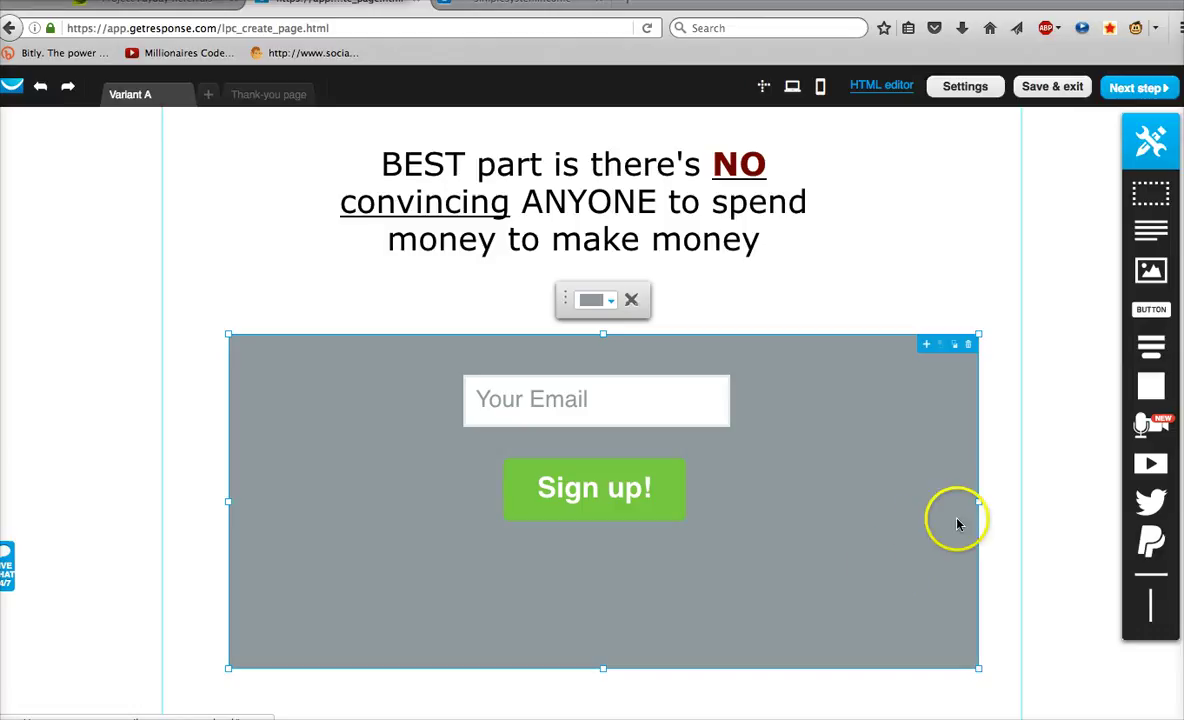
Step: After comparing with the reference page, lighten the box background to #D3D3D3
{"action": "left_click", "coordinate": [469, 8]}
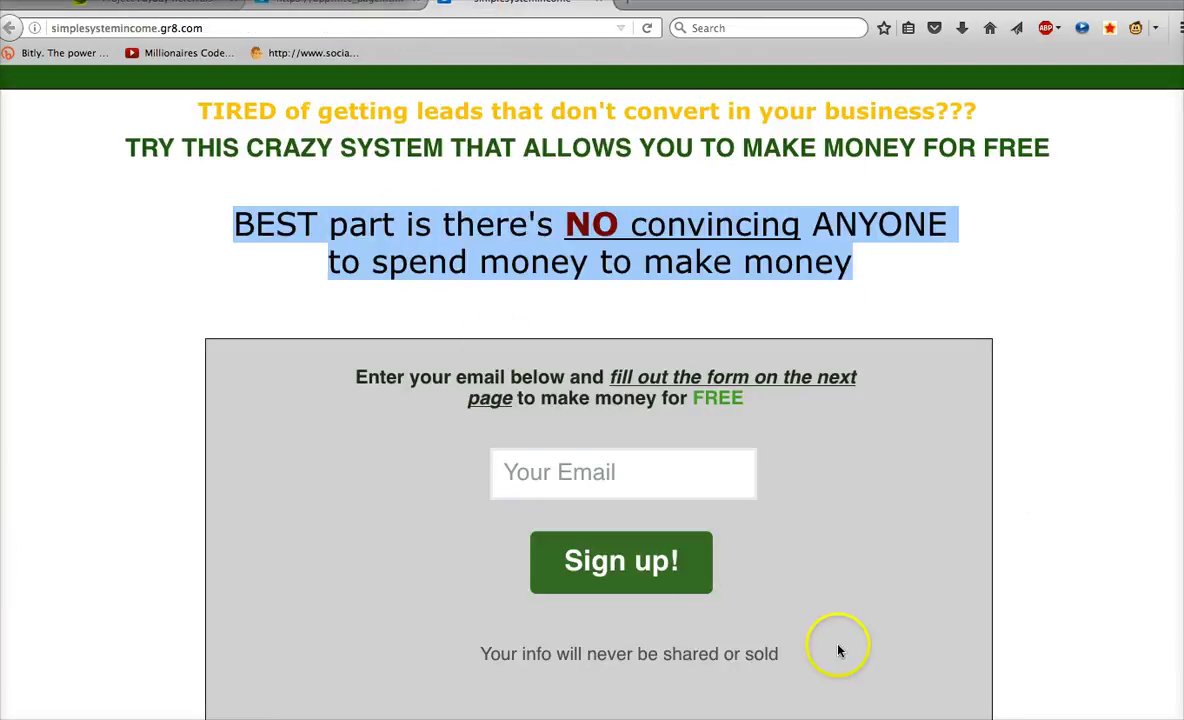
{"action": "key", "text": "ctrl+shift+Tab"}
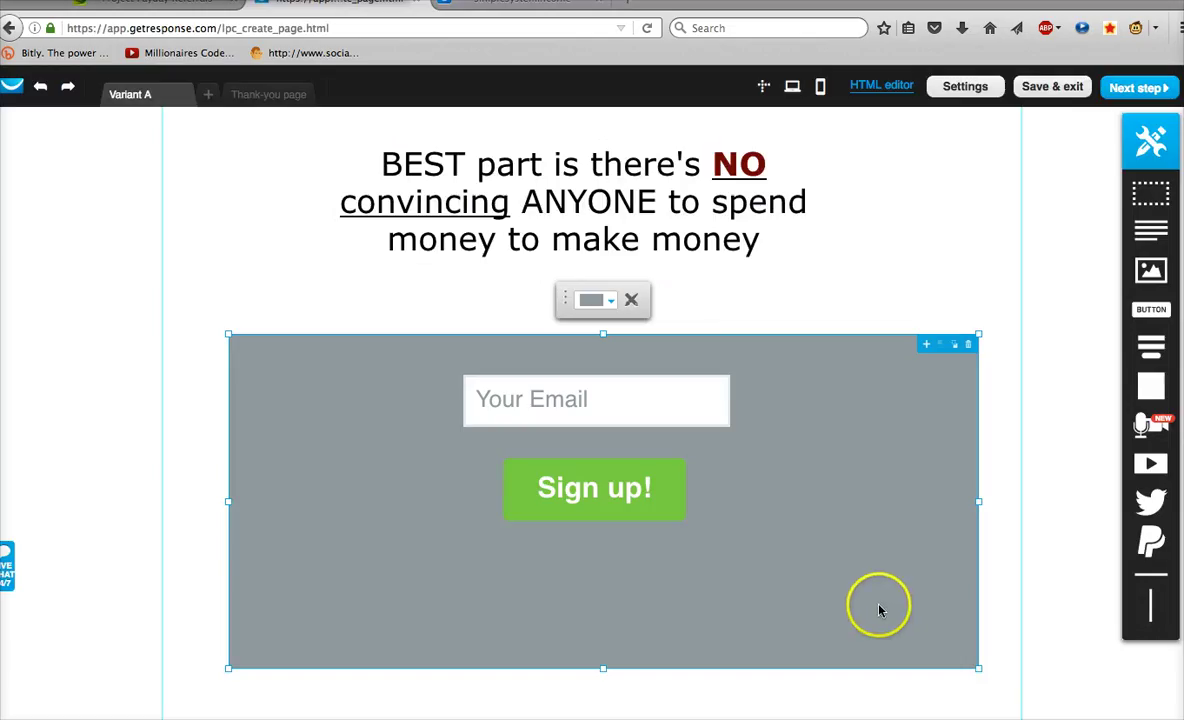
{"action": "left_click", "coordinate": [592, 301]}
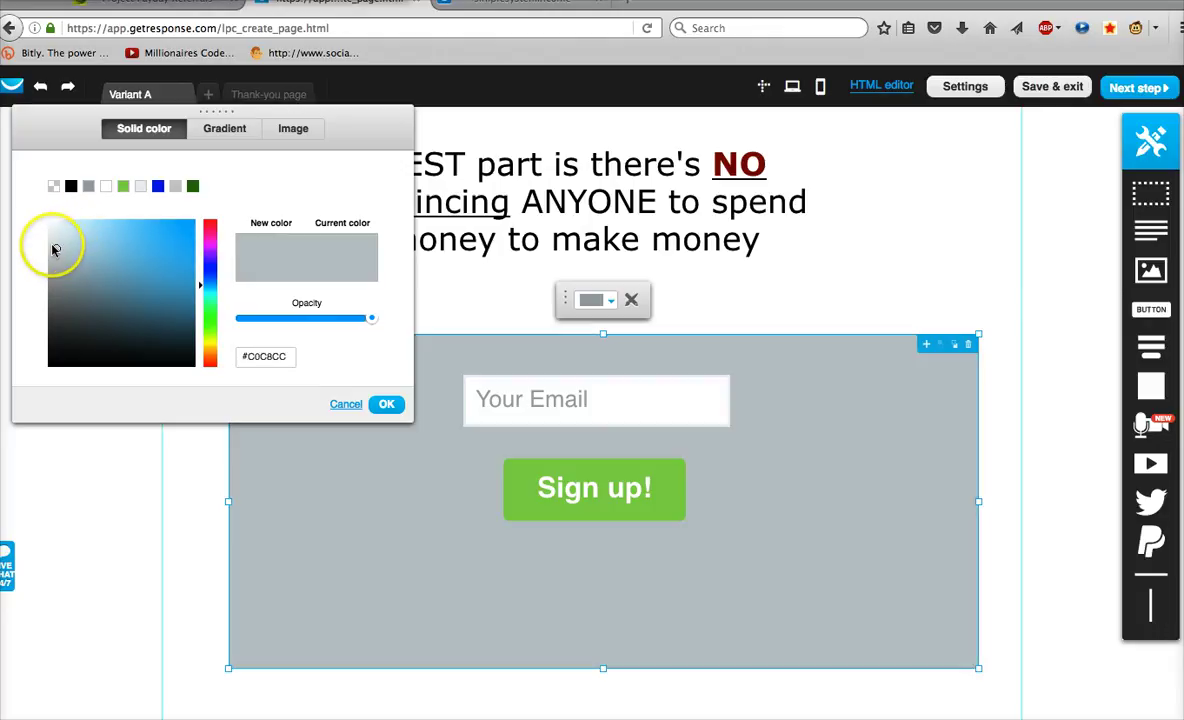
{"action": "mouse_move", "coordinate": [55, 249]}
{"action": "left_mouse_down"}
{"action": "mouse_move", "coordinate": [17, 233]}
{"action": "mouse_move", "coordinate": [23, 247]}
{"action": "left_mouse_up"}
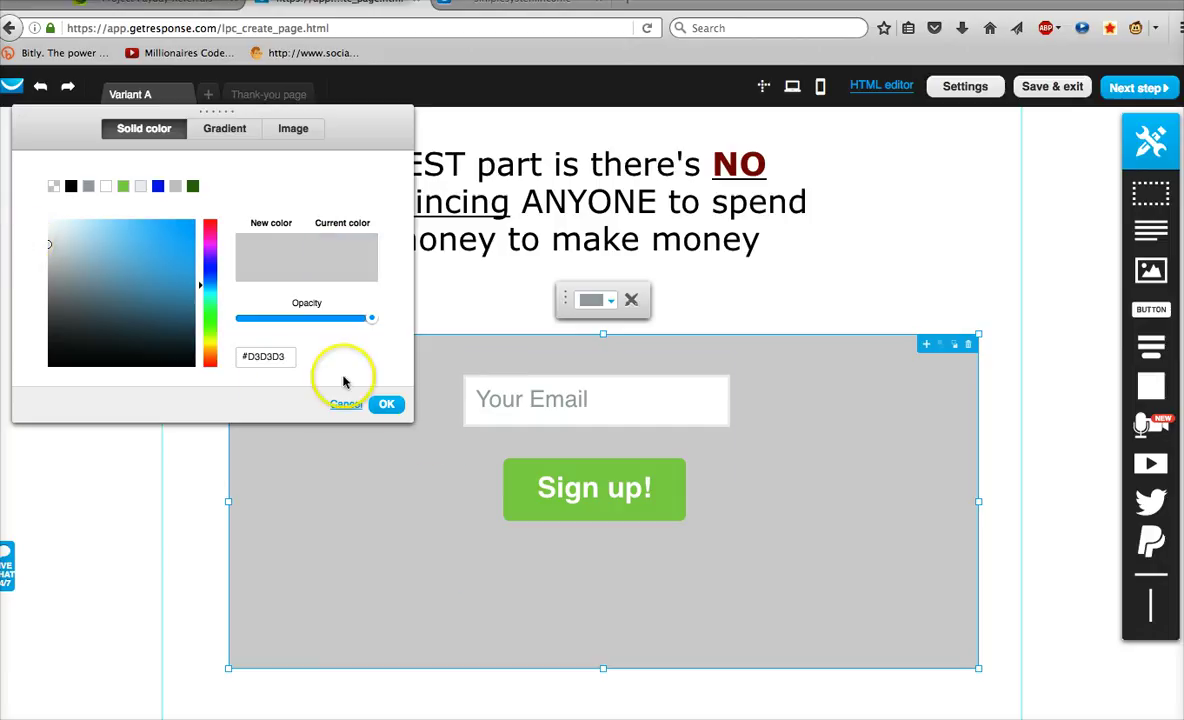
{"action": "left_click", "coordinate": [387, 405]}
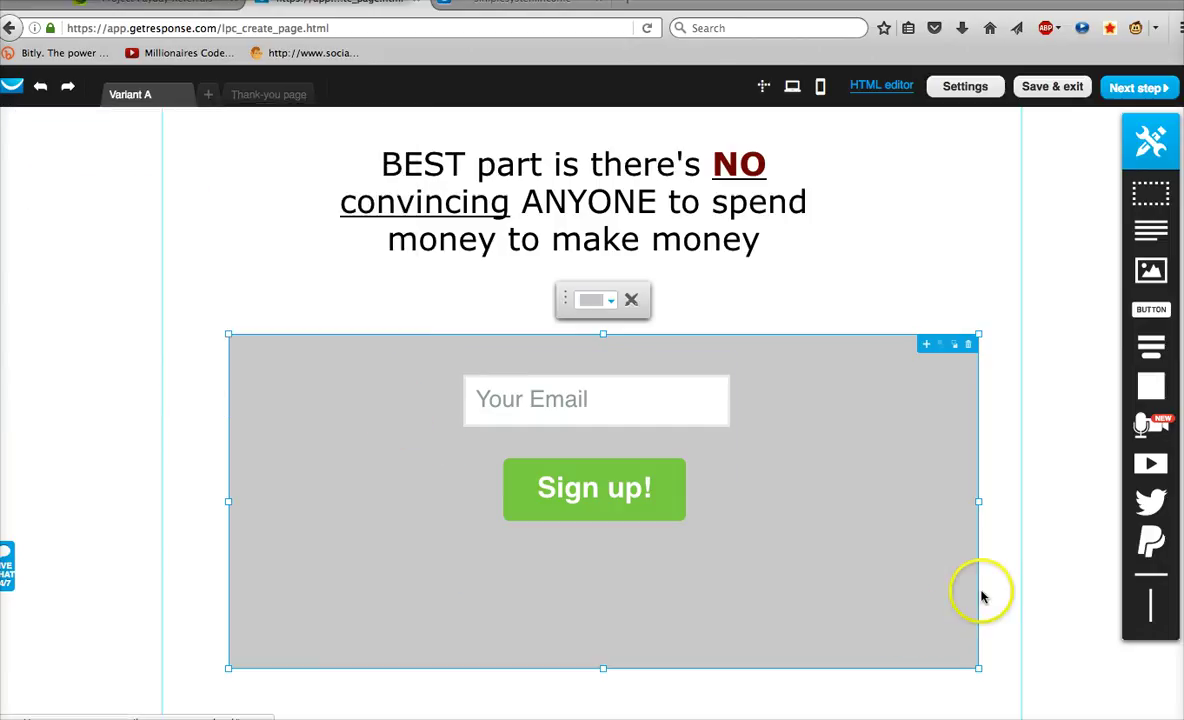
Step: Nudge the signup form up and left, and drop a new Text element above the email field
{"action": "left_click", "coordinate": [1036, 612]}
{"action": "scroll", "coordinate": [648, 476], "scroll_direction": "up", "scroll_amount": 2}
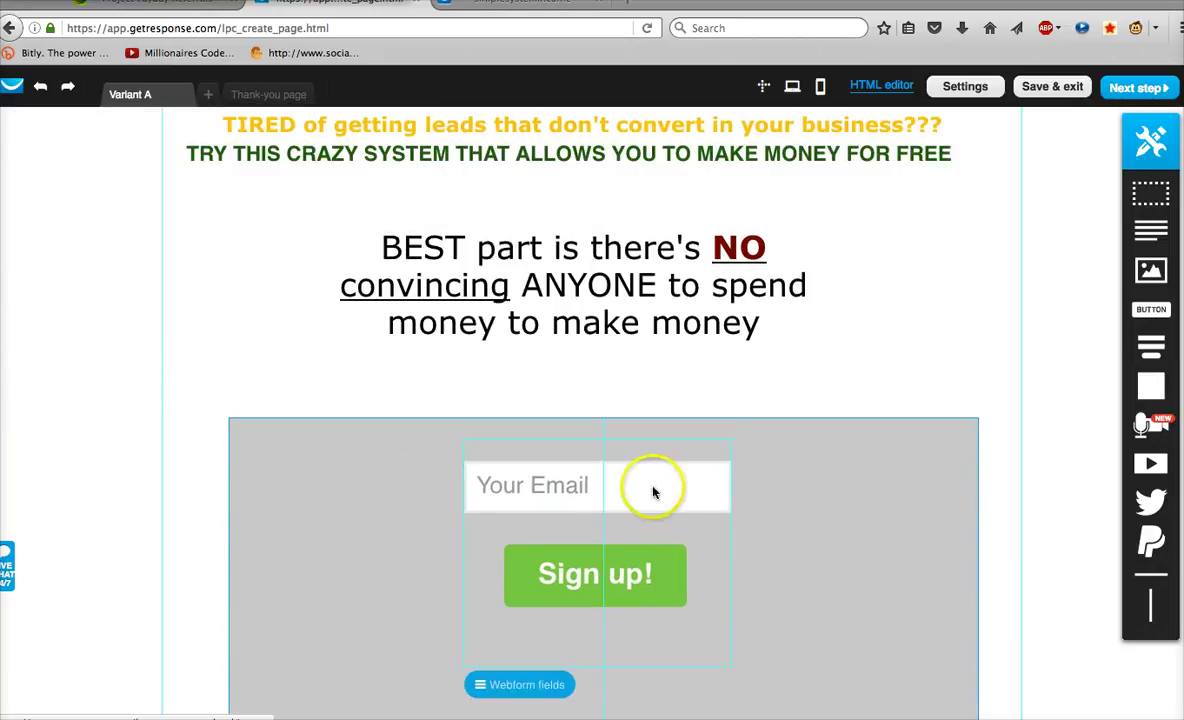
{"action": "scroll", "coordinate": [666, 530], "scroll_direction": "down", "scroll_amount": 2}
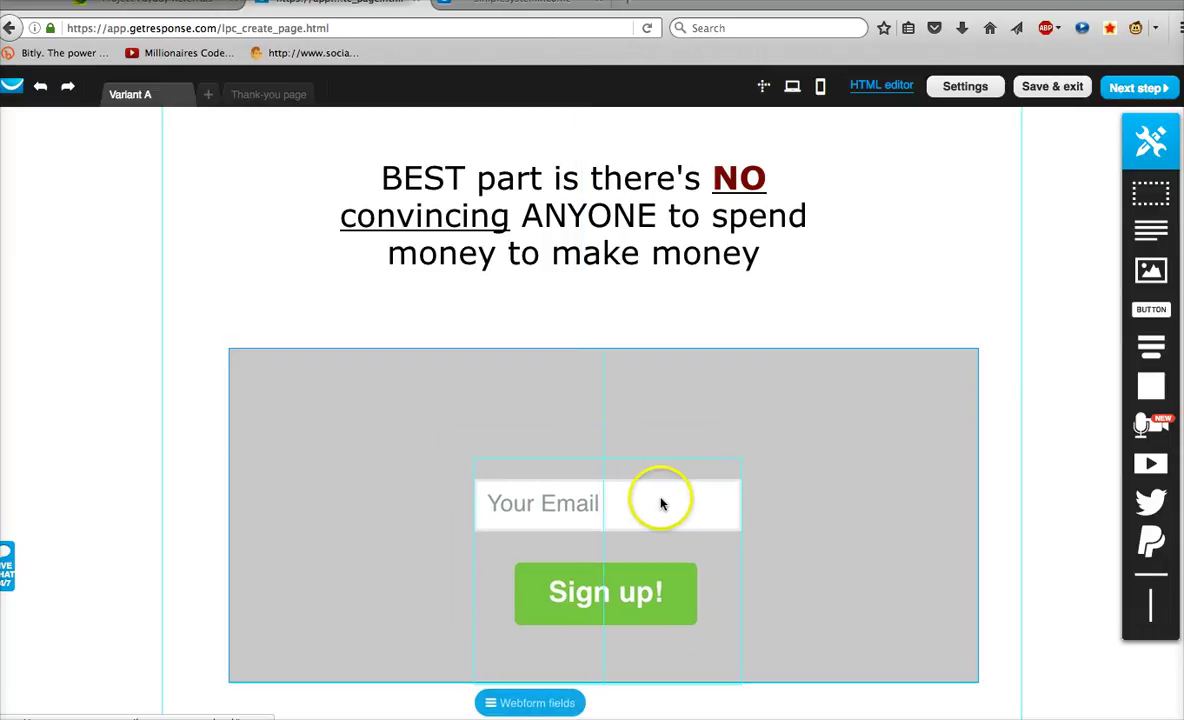
{"action": "left_click_drag", "start_coordinate": [662, 500], "coordinate": [648, 491]}
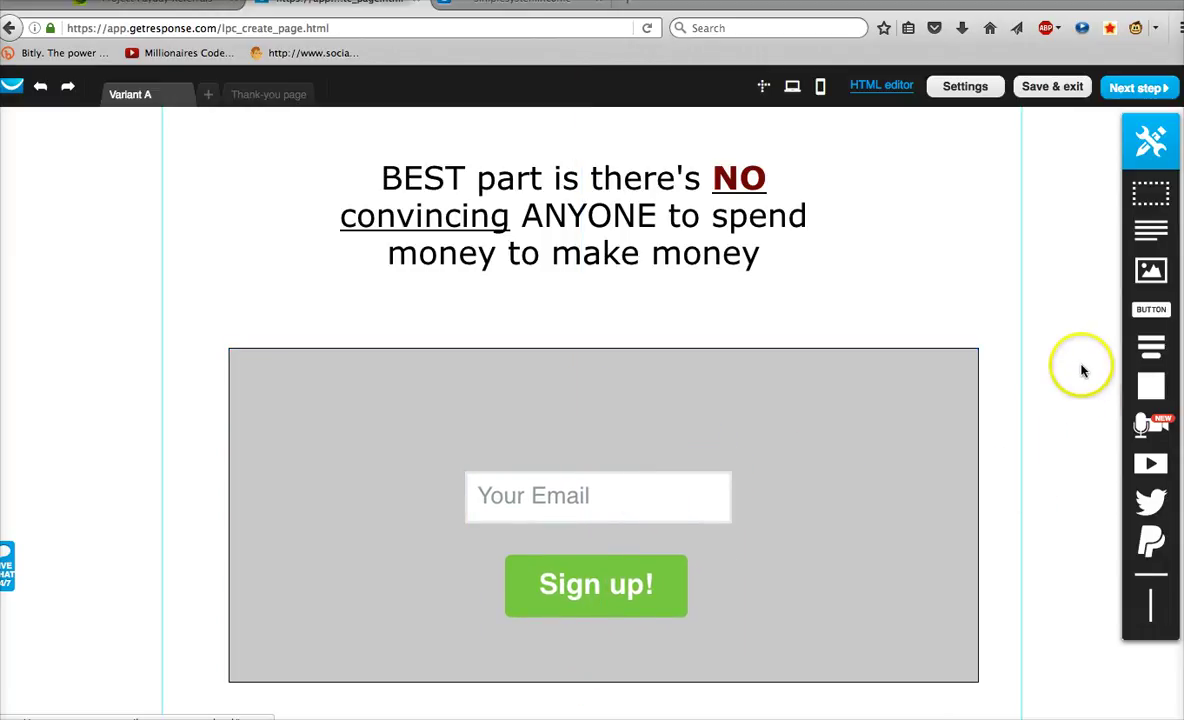
{"action": "left_click_drag", "start_coordinate": [1151, 231], "coordinate": [978, 290]}
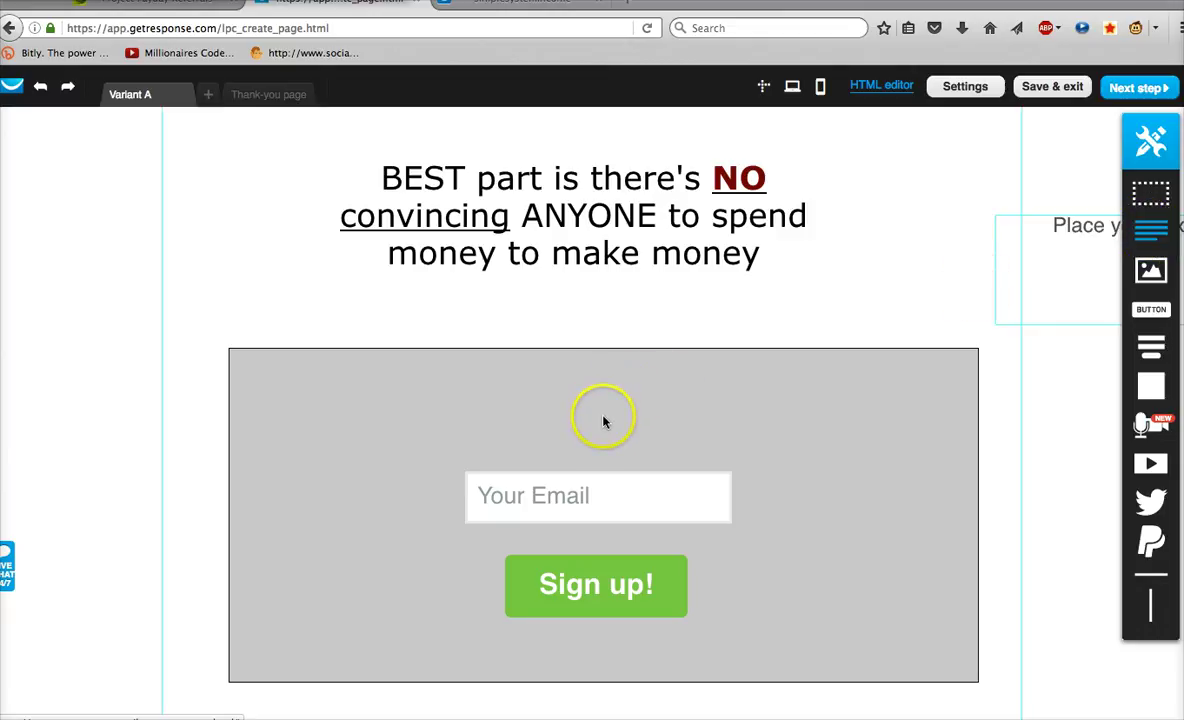
{"action": "left_click_drag", "start_coordinate": [603, 422], "coordinate": [603, 420]}
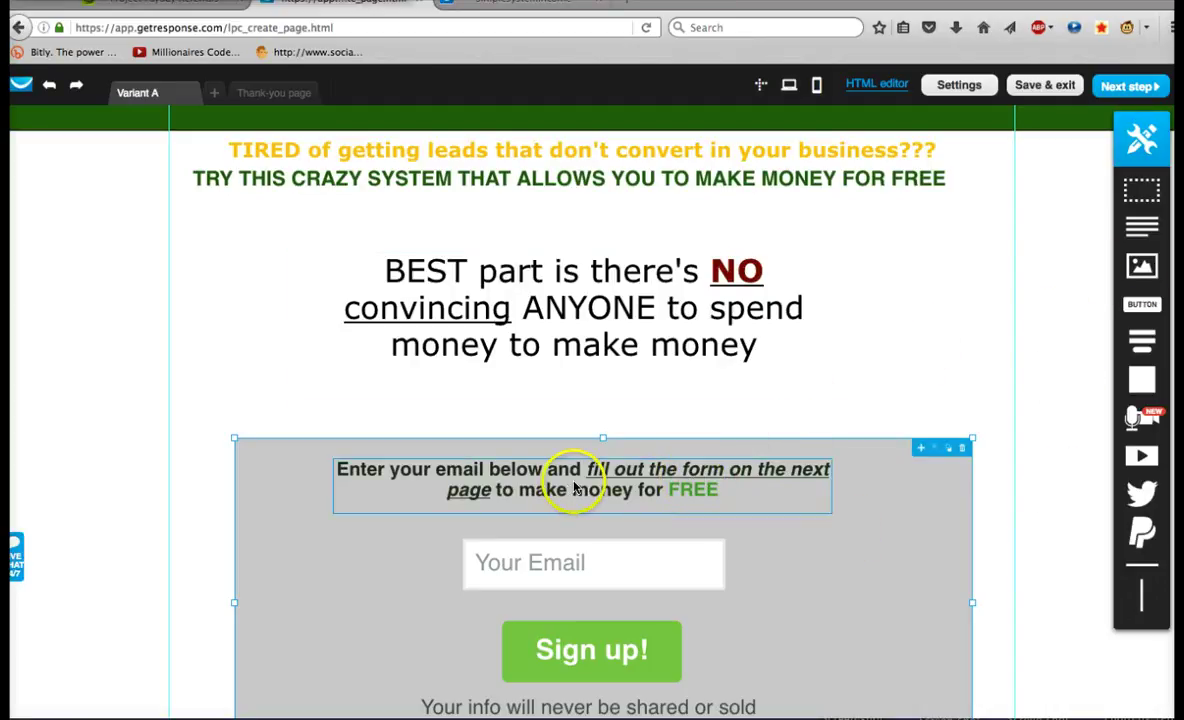
{"action": "left_click", "coordinate": [535, 292]}
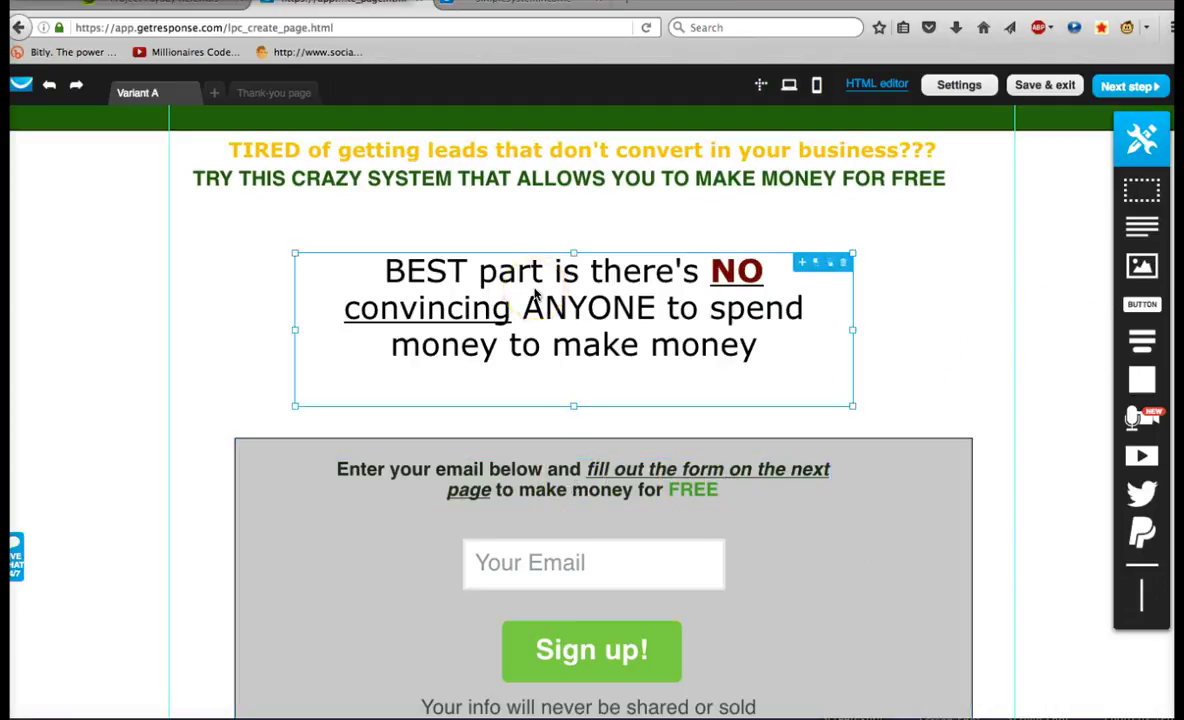
{"action": "double_click", "coordinate": [535, 292]}
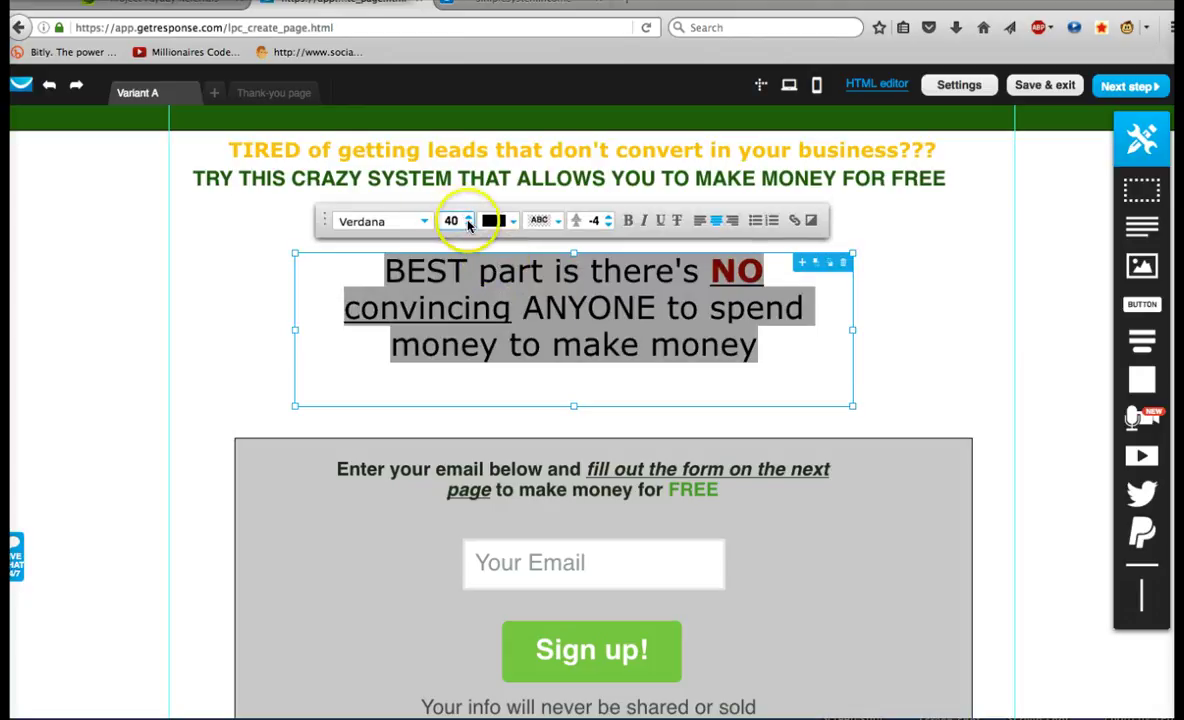
{"action": "left_click", "coordinate": [711, 272]}
{"action": "left_click_drag", "start_coordinate": [712, 272], "coordinate": [512, 310]}
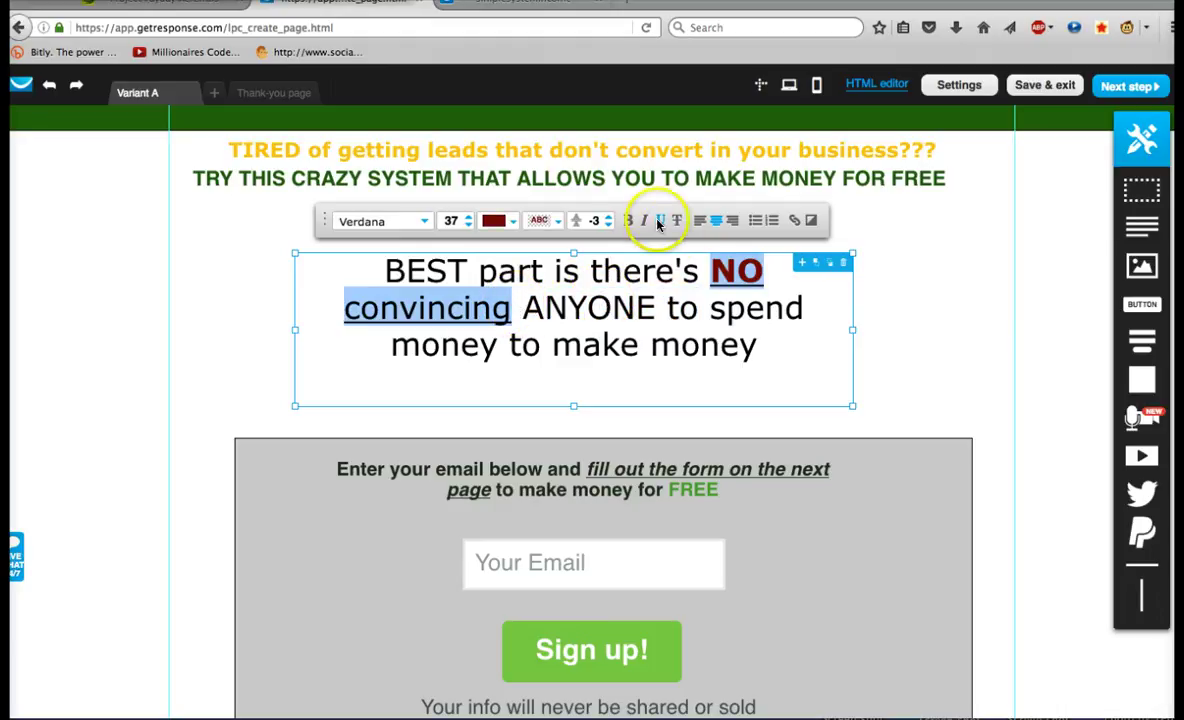
{"action": "left_click", "coordinate": [659, 221]}
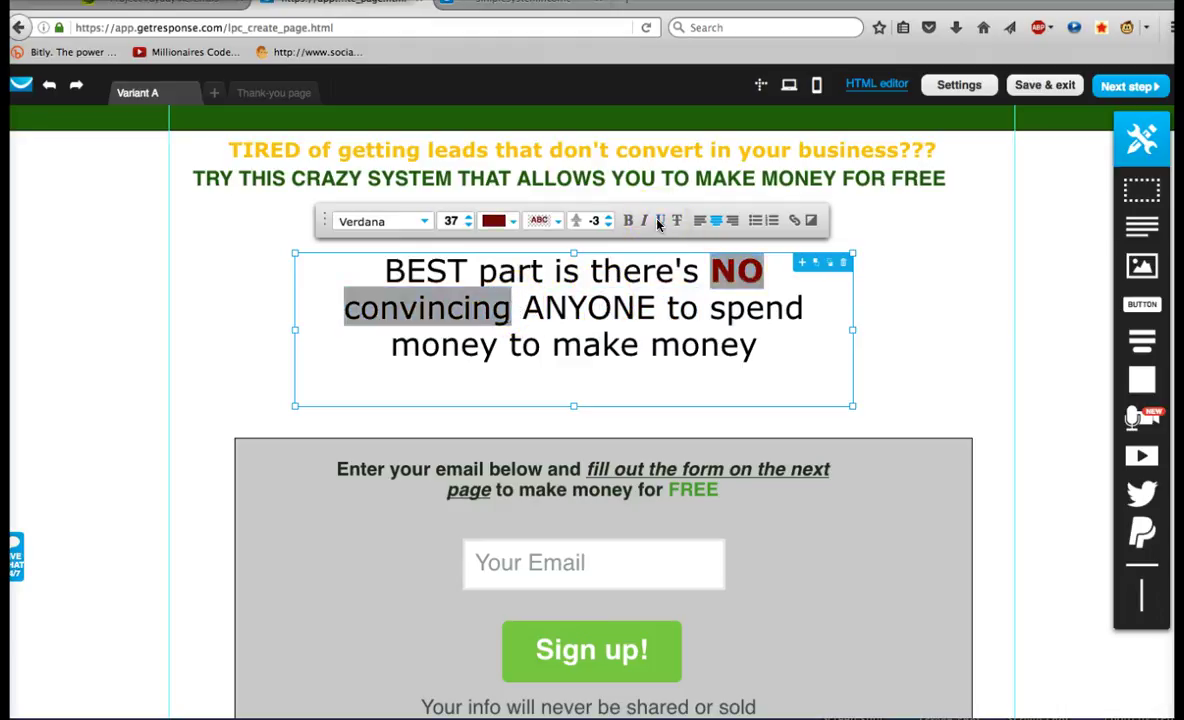
{"action": "left_click", "coordinate": [686, 300]}
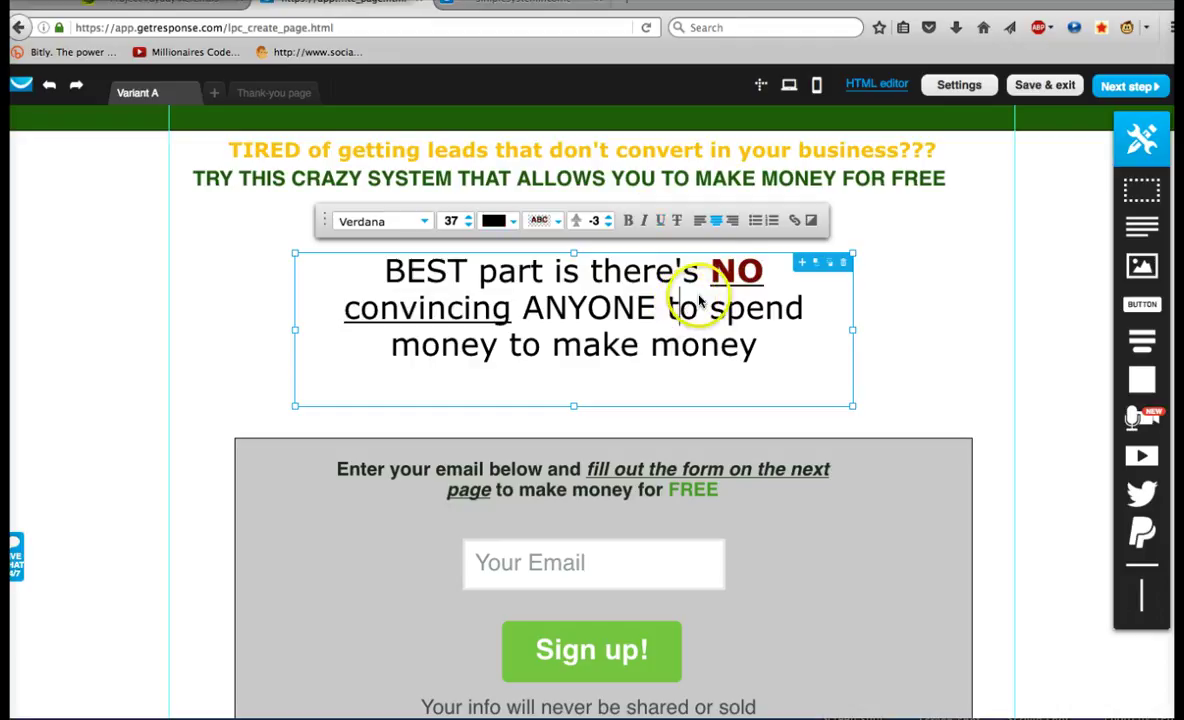
{"action": "left_click_drag", "start_coordinate": [708, 272], "coordinate": [777, 291]}
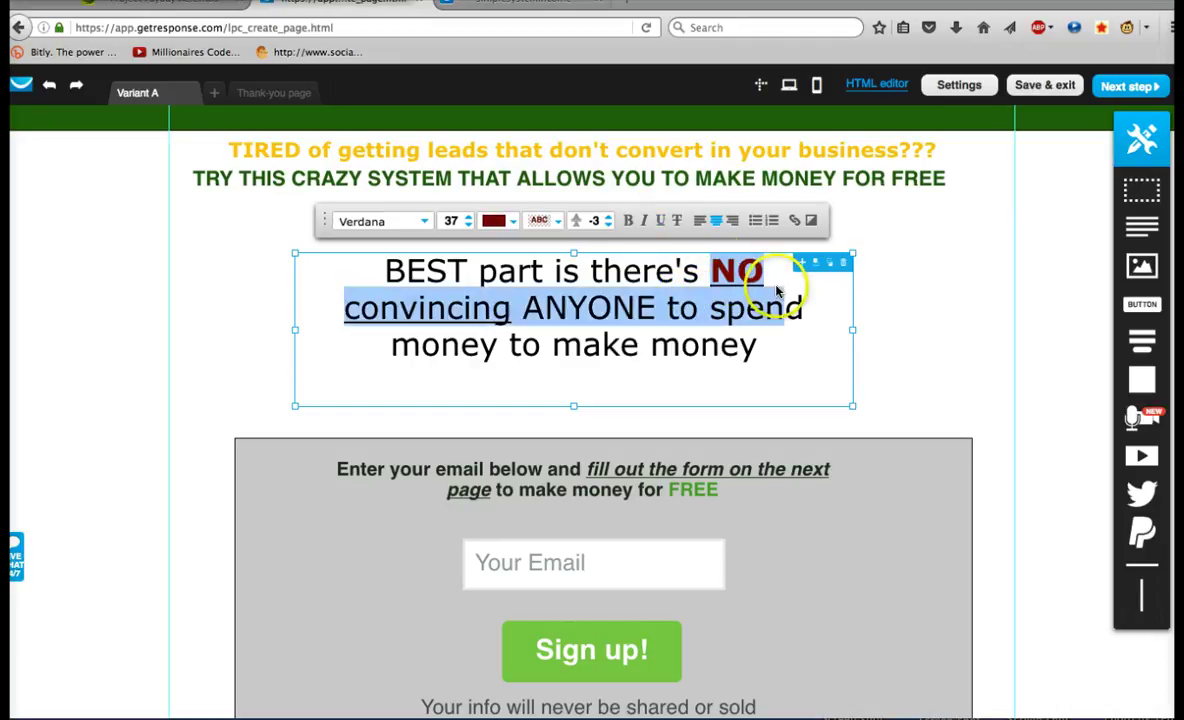
{"action": "left_click", "coordinate": [651, 345]}
{"action": "scroll", "coordinate": [813, 460], "scroll_direction": "down", "scroll_amount": 3}
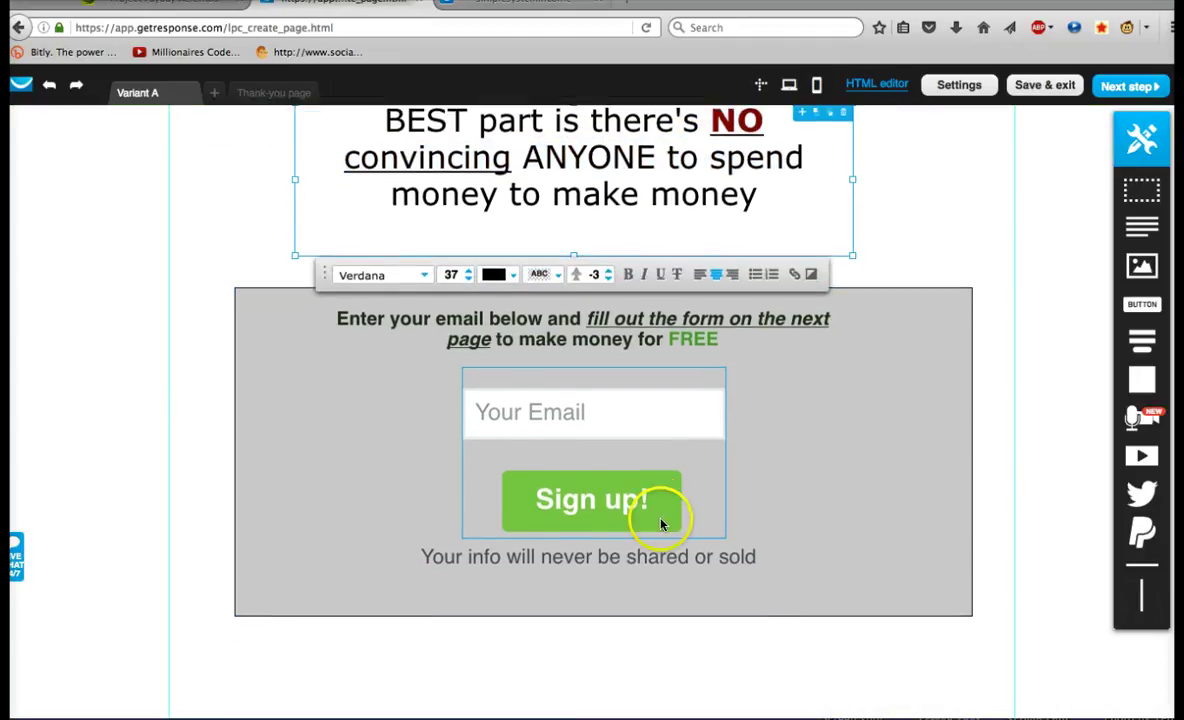
Step: Try a dark green background on the signup form, then discard it
{"action": "left_click", "coordinate": [648, 500]}
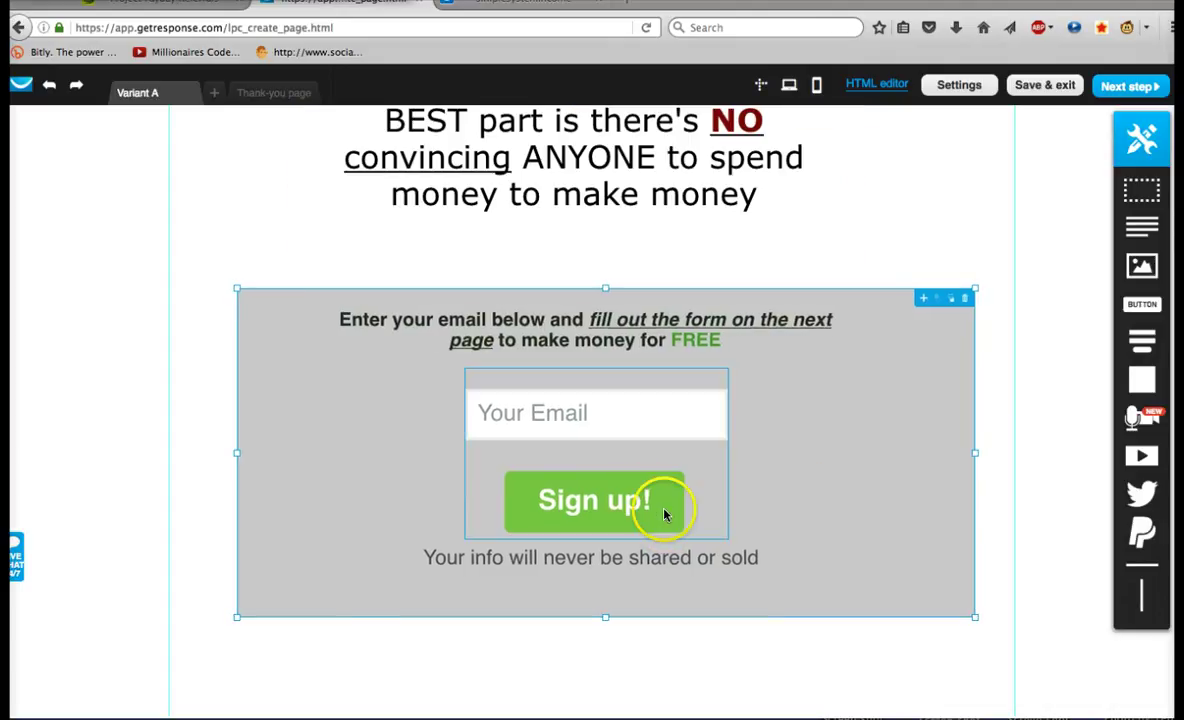
{"action": "left_click", "coordinate": [662, 503]}
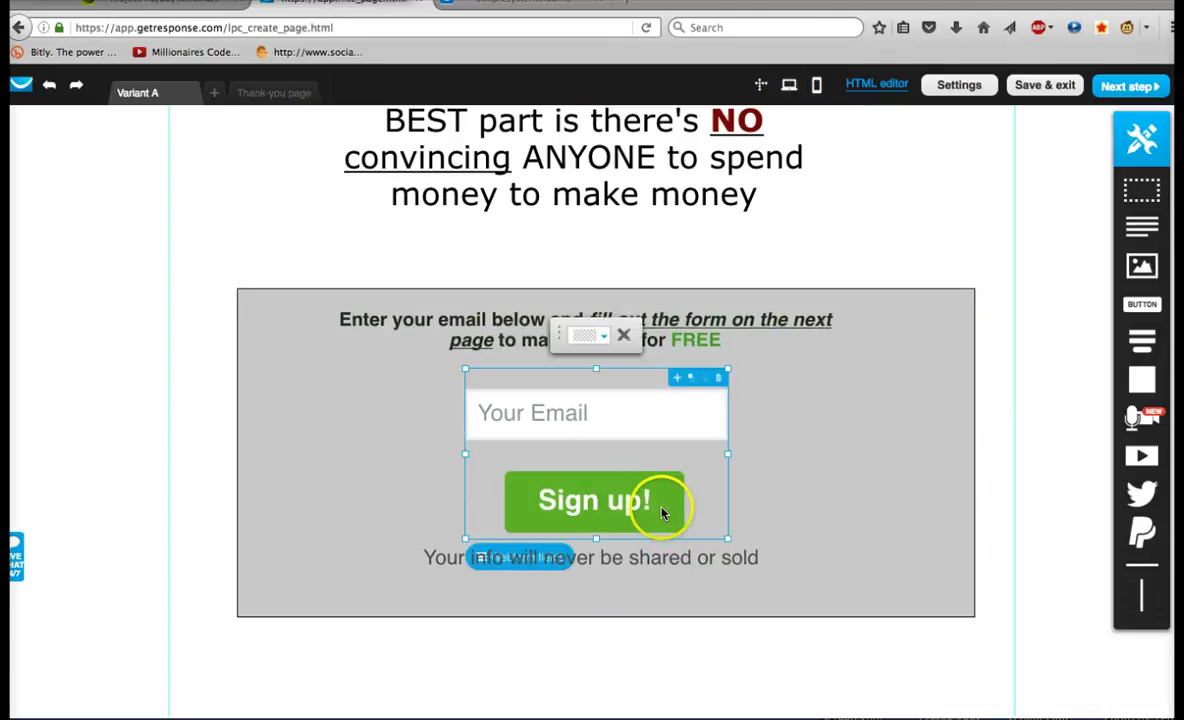
{"action": "left_click", "coordinate": [584, 336]}
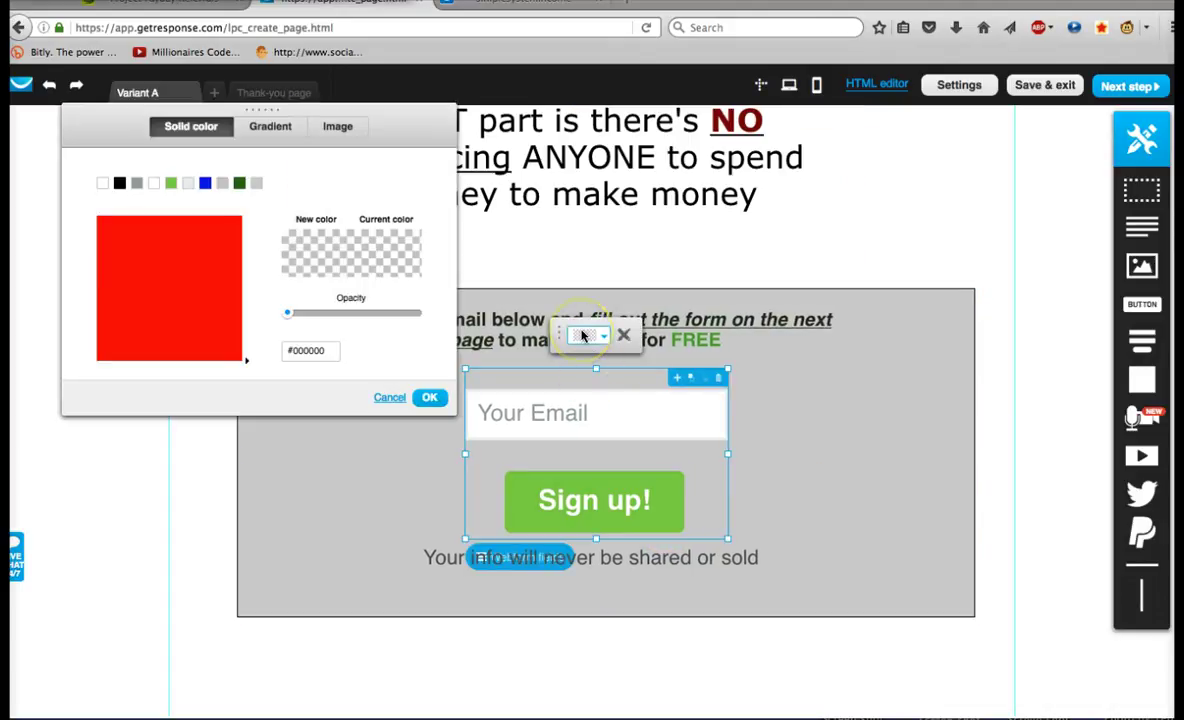
{"action": "left_click", "coordinate": [239, 183]}
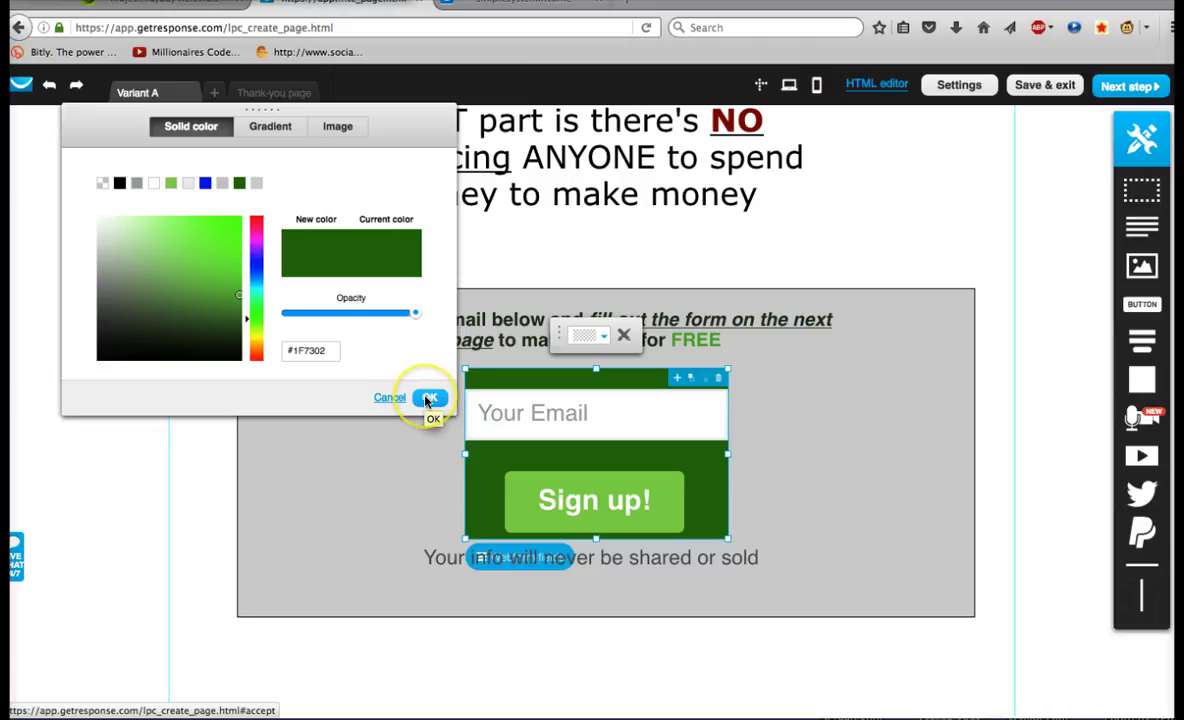
{"action": "left_click", "coordinate": [393, 398]}
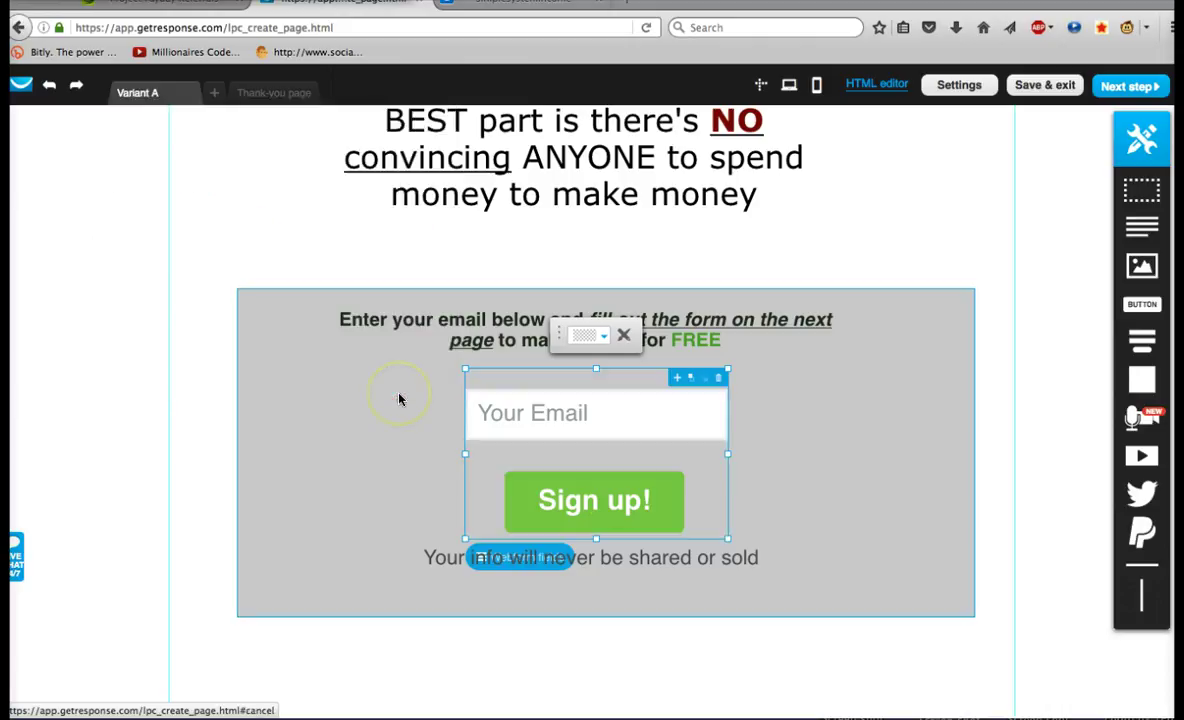
Step: Colour the Sign up! button fully opaque dark green #1F7302
{"action": "left_click", "coordinate": [651, 517]}
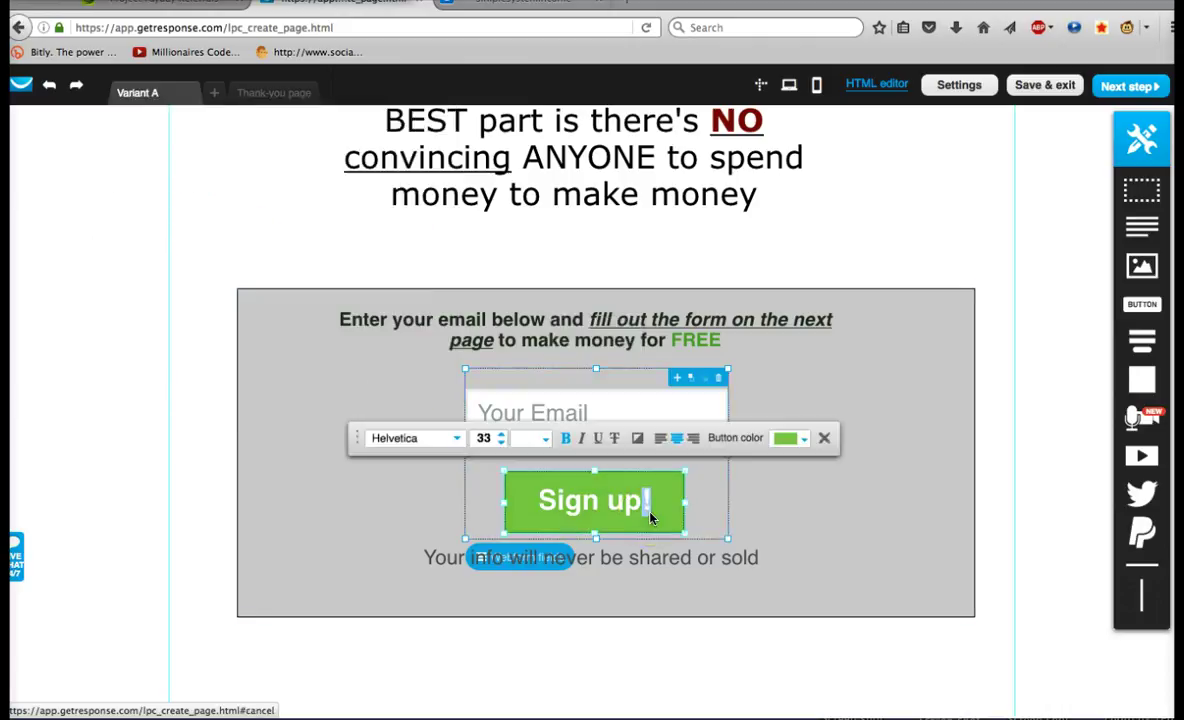
{"action": "left_click", "coordinate": [785, 437]}
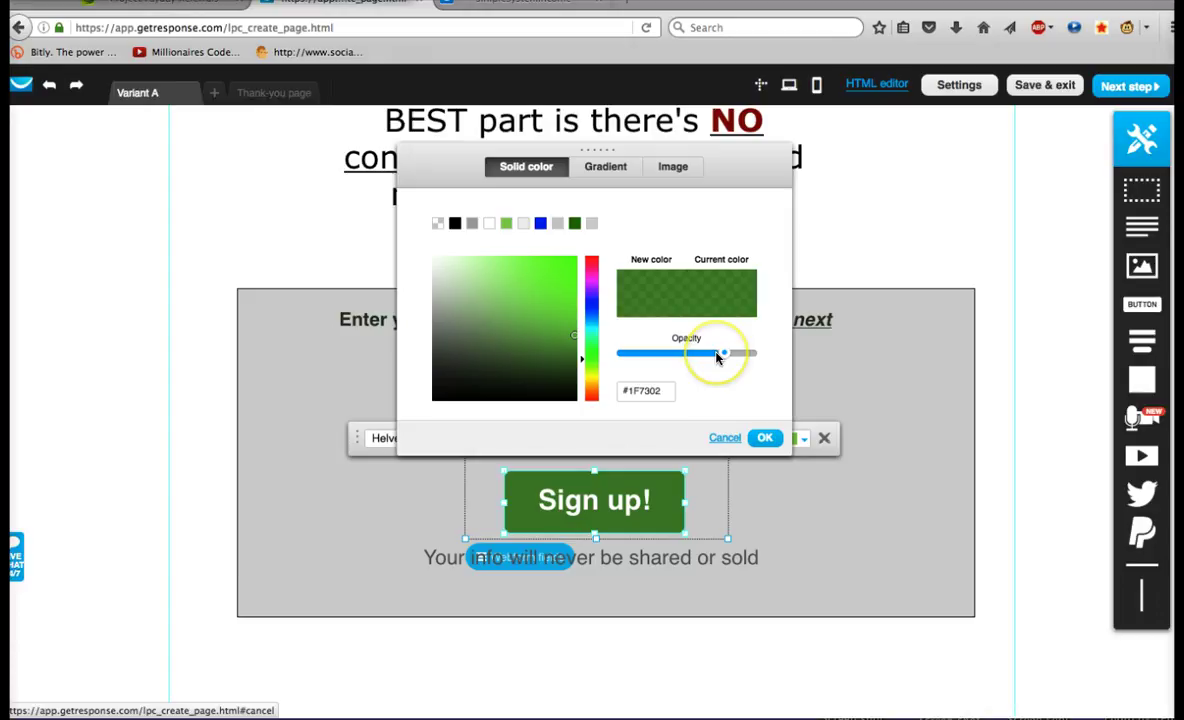
{"action": "mouse_move", "coordinate": [717, 358]}
{"action": "left_mouse_down"}
{"action": "mouse_move", "coordinate": [737, 359]}
{"action": "mouse_move", "coordinate": [727, 352]}
{"action": "left_mouse_up"}
{"action": "left_click", "coordinate": [765, 437]}
{"action": "left_click", "coordinate": [905, 562]}
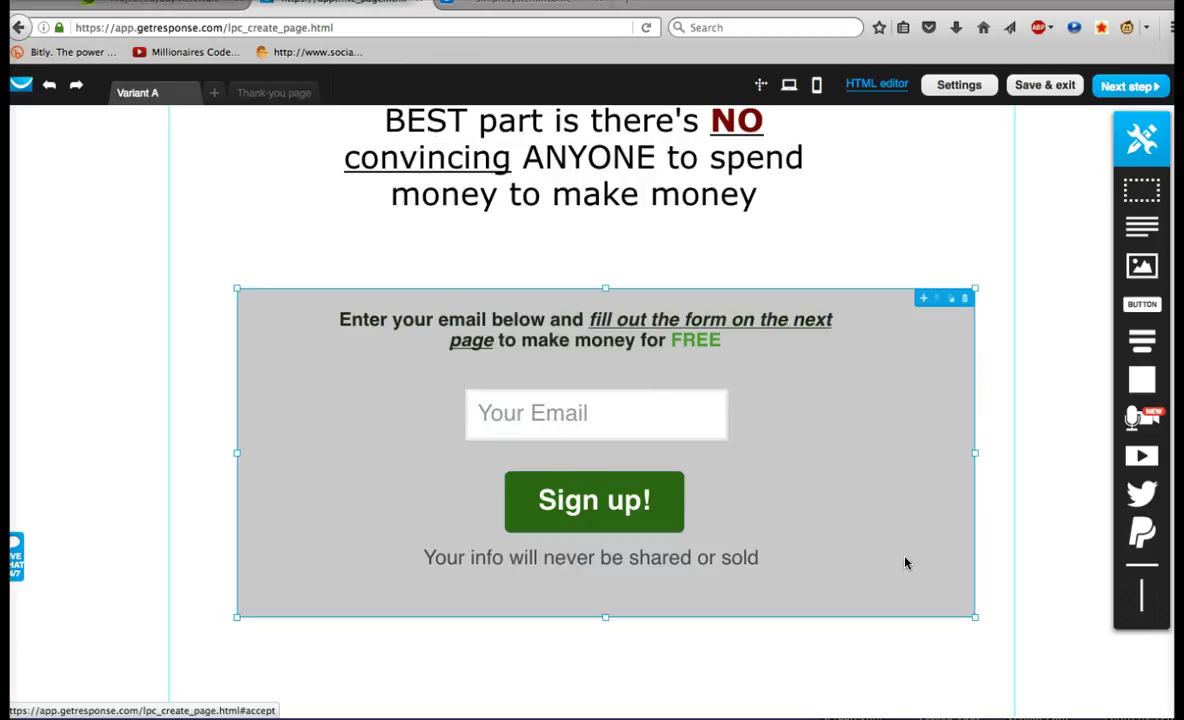
{"action": "scroll", "coordinate": [905, 562], "scroll_direction": "up", "scroll_amount": 3}
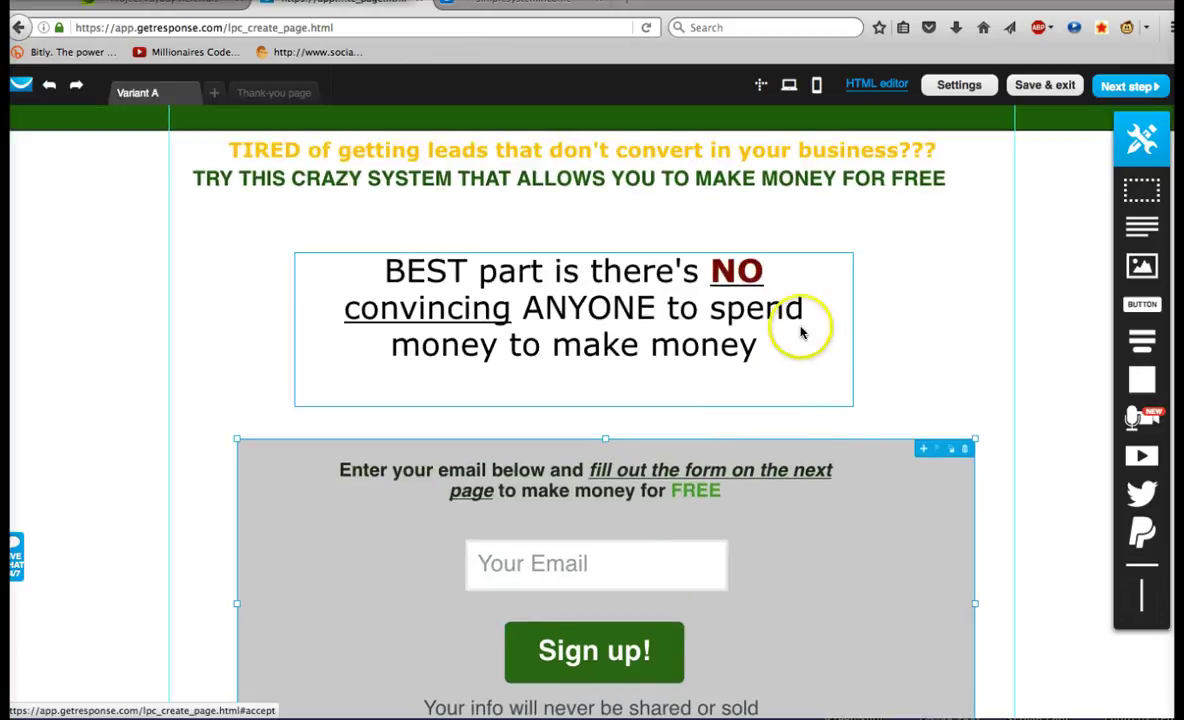
{"action": "left_click", "coordinate": [787, 88]}
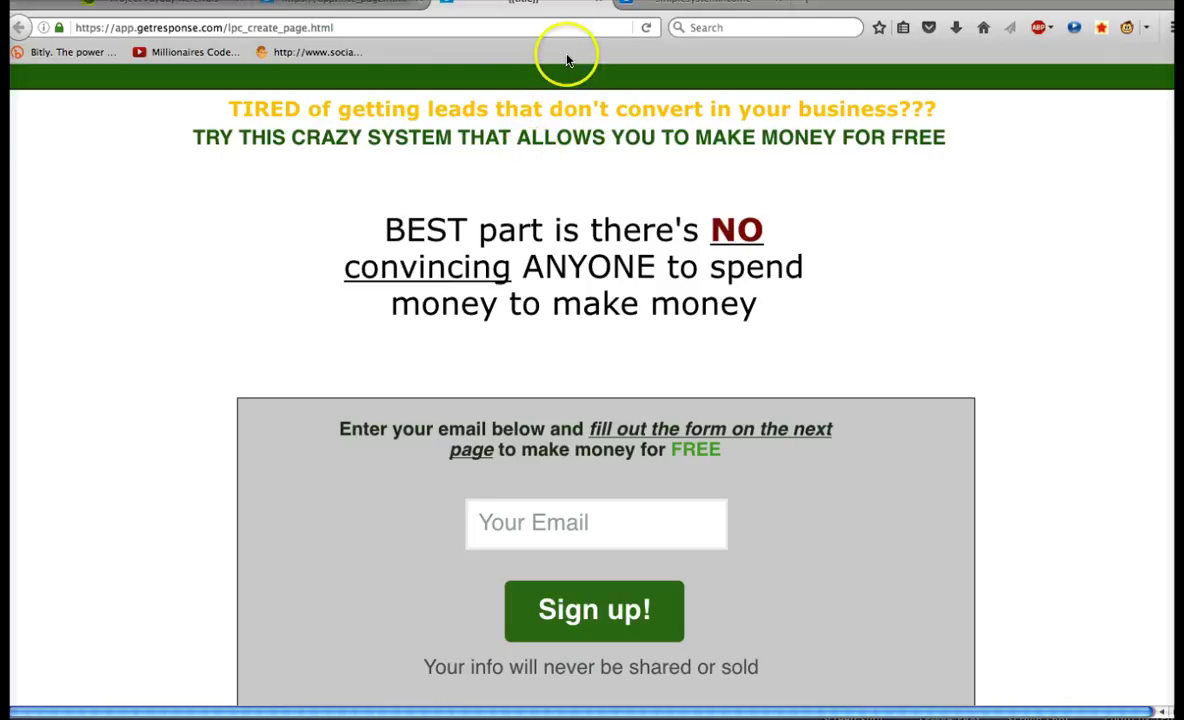
{"action": "left_click", "coordinate": [701, 10]}
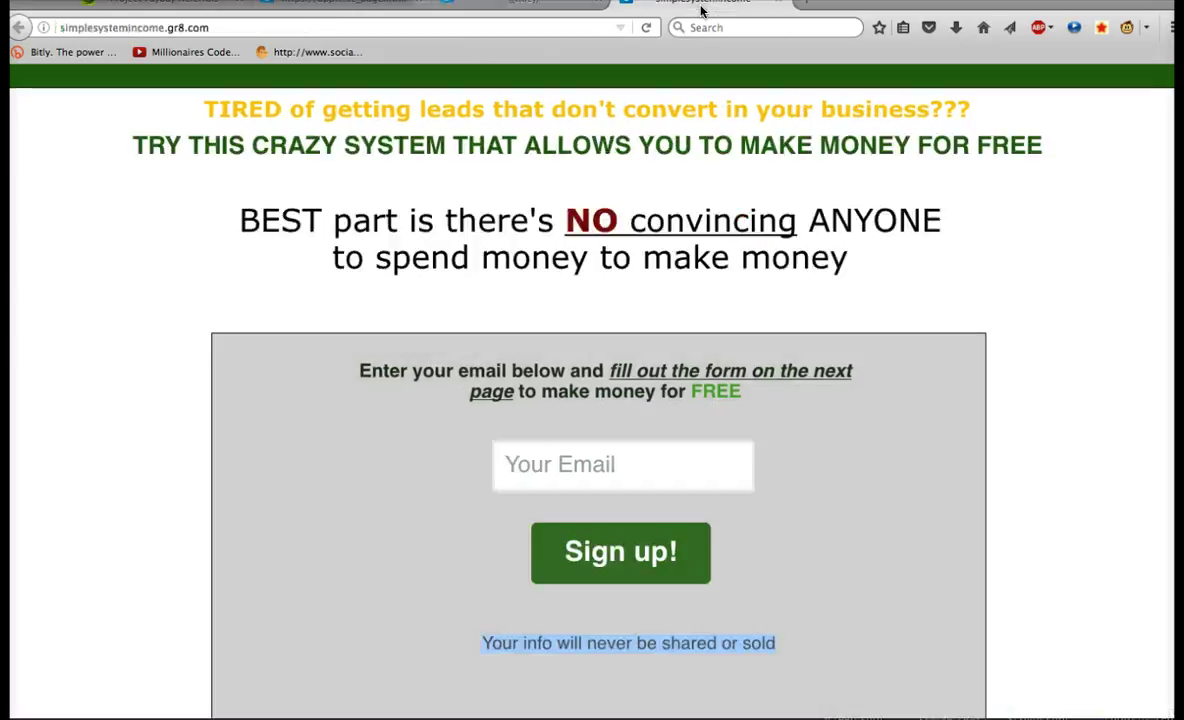
{"action": "left_click", "coordinate": [524, 10]}
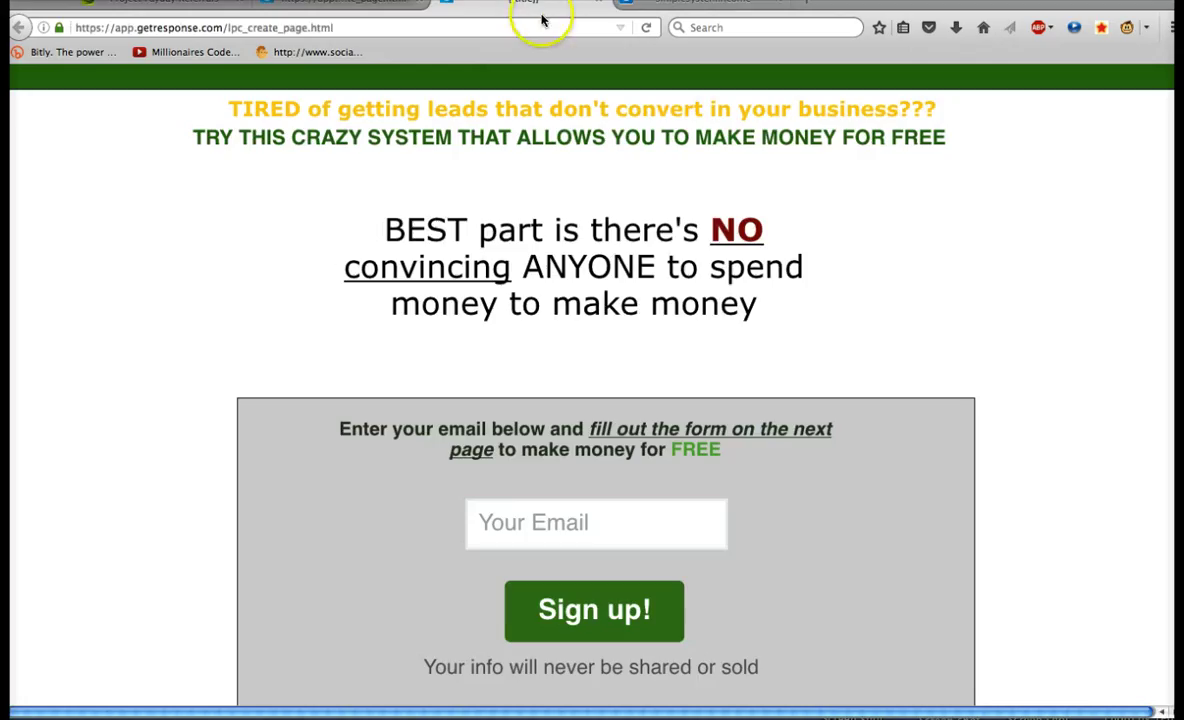
{"action": "left_click", "coordinate": [393, 9]}
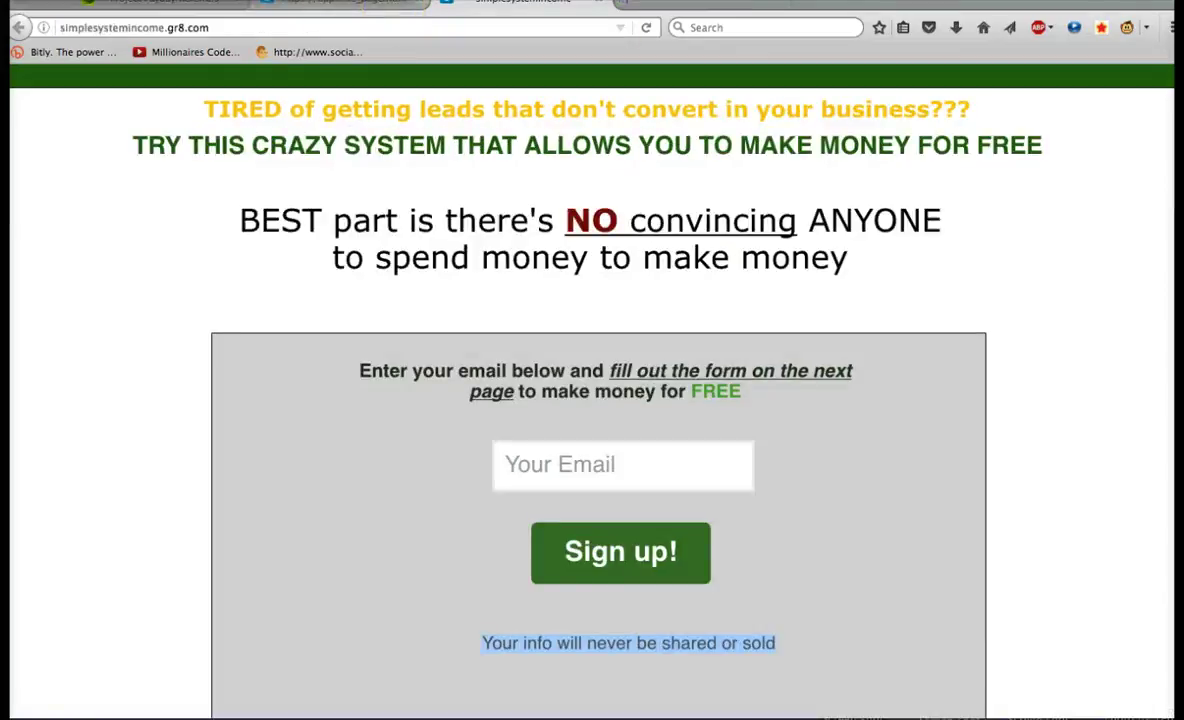
{"action": "key", "text": "ctrl+shift+Tab"}
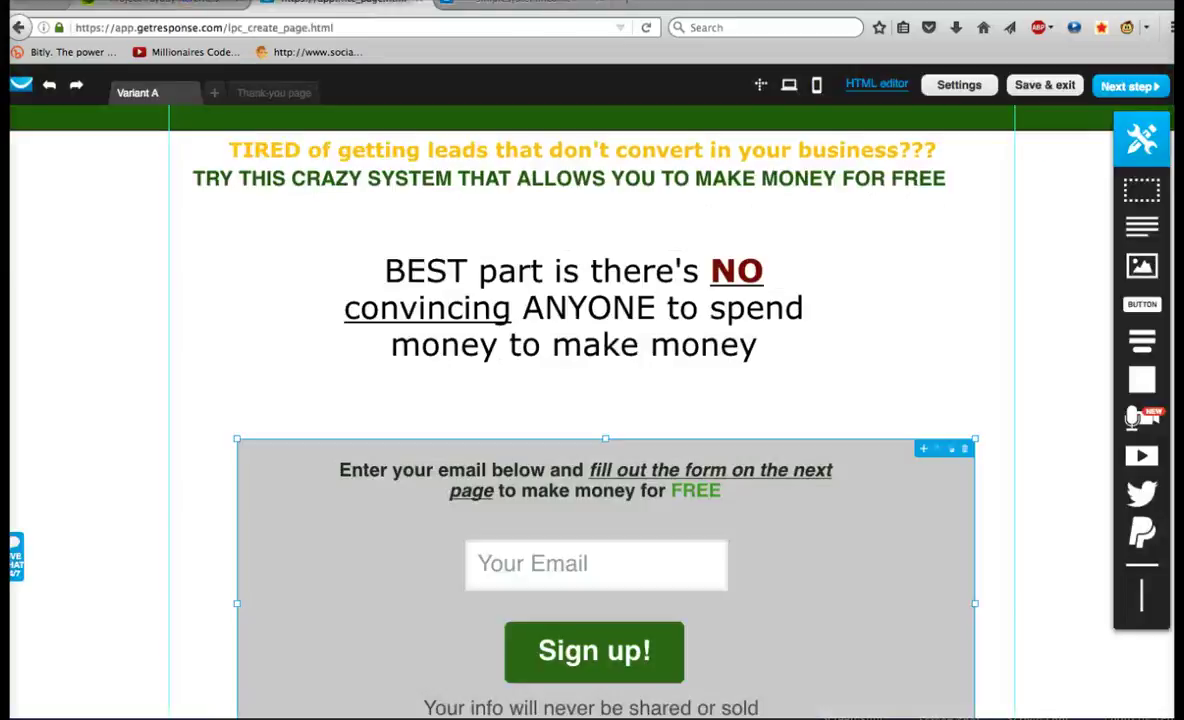
Step: Enlarge the TIRED headline to font size 26
{"action": "double_click", "coordinate": [733, 152]}
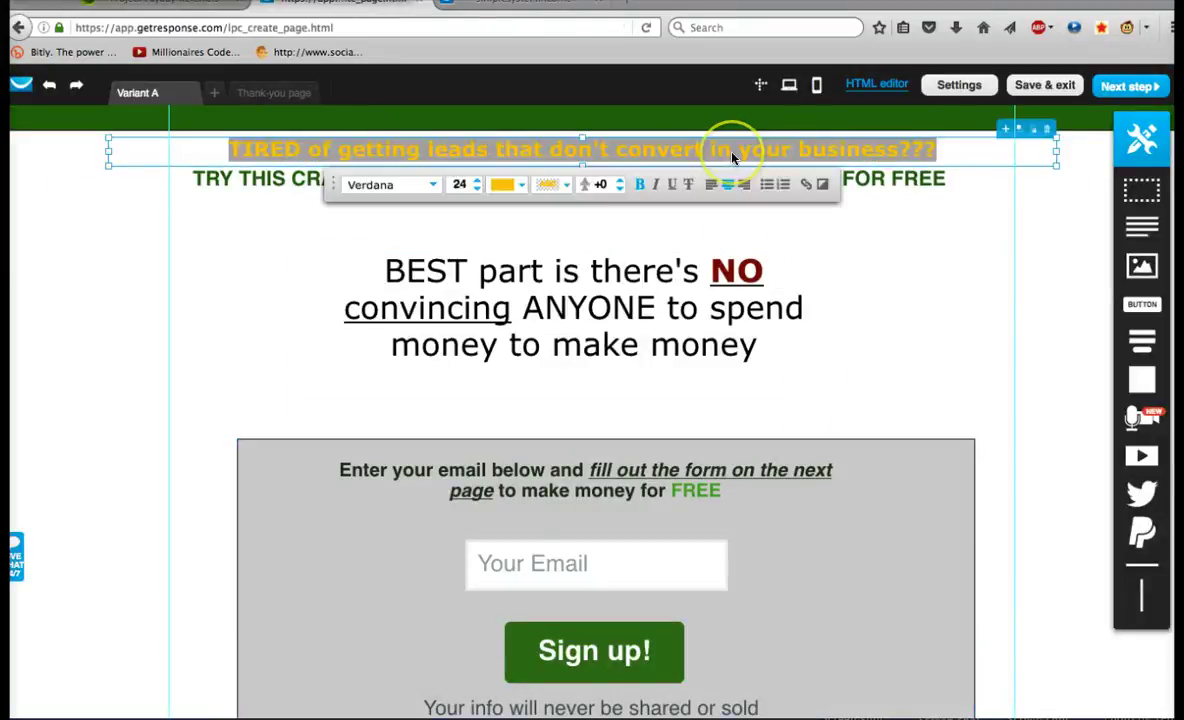
{"action": "left_click", "coordinate": [478, 180]}
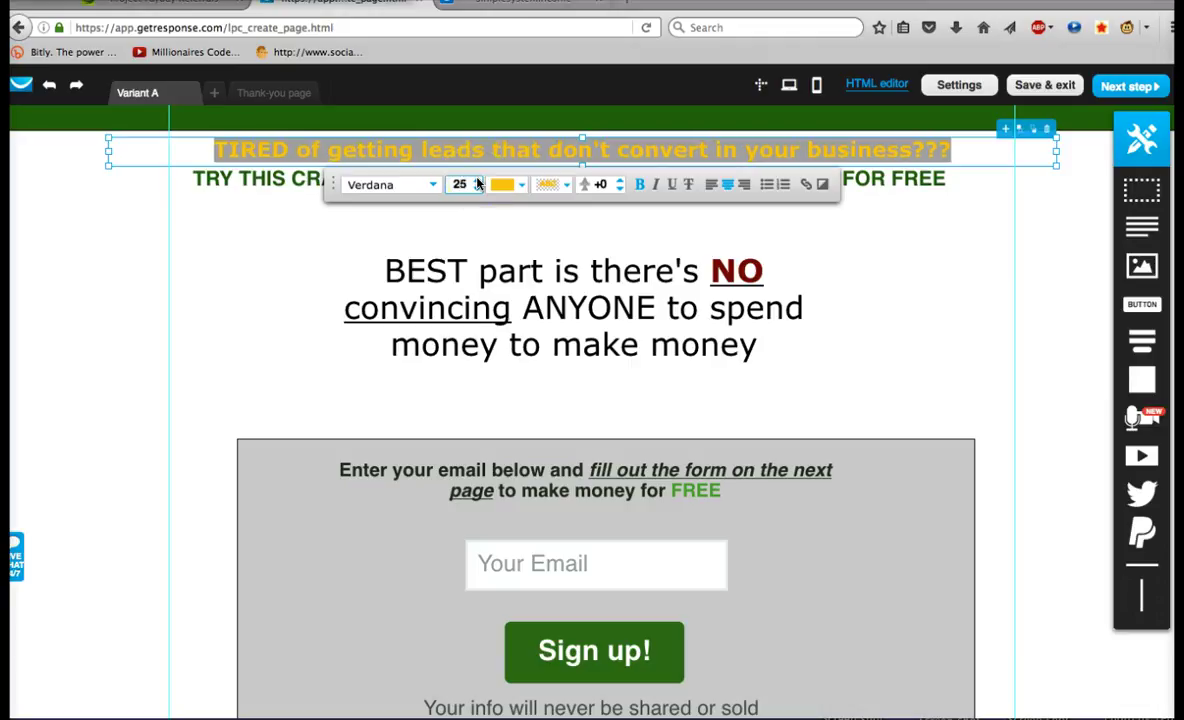
{"action": "left_click", "coordinate": [478, 181]}
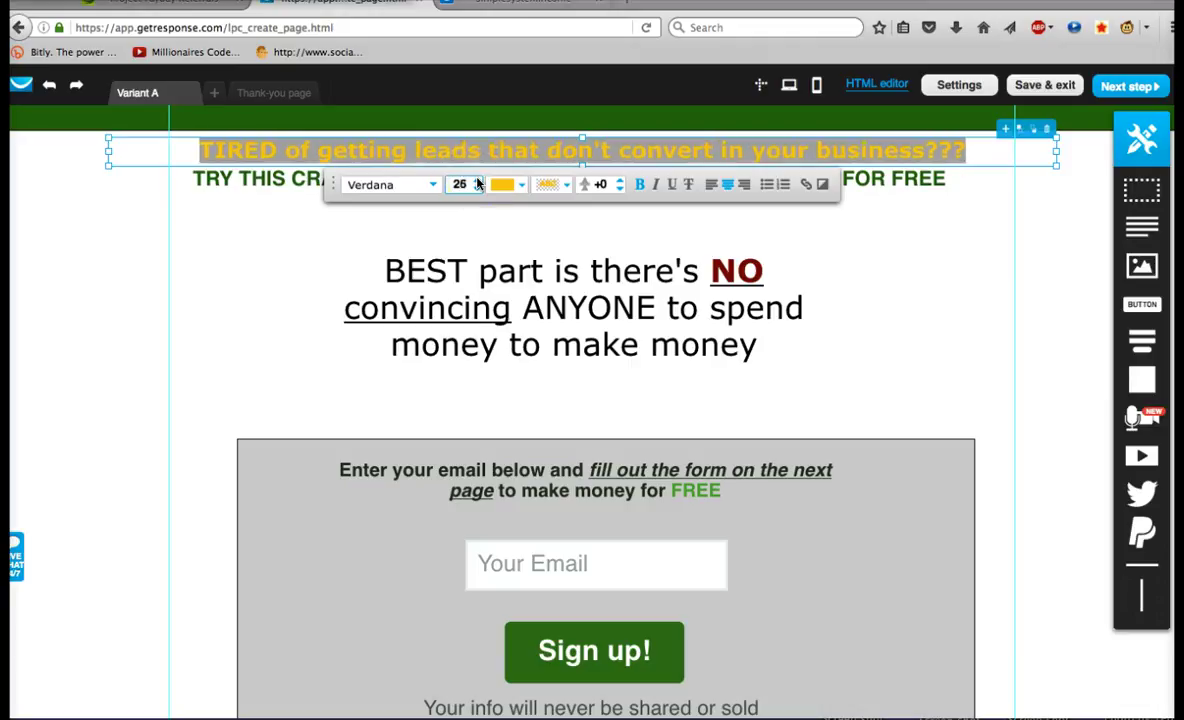
{"action": "left_click", "coordinate": [740, 240]}
Step: Enlarge the TRY THIS CRAZY SYSTEM subheadline to size 27 and shift it slightly lower
{"action": "left_click", "coordinate": [701, 172]}
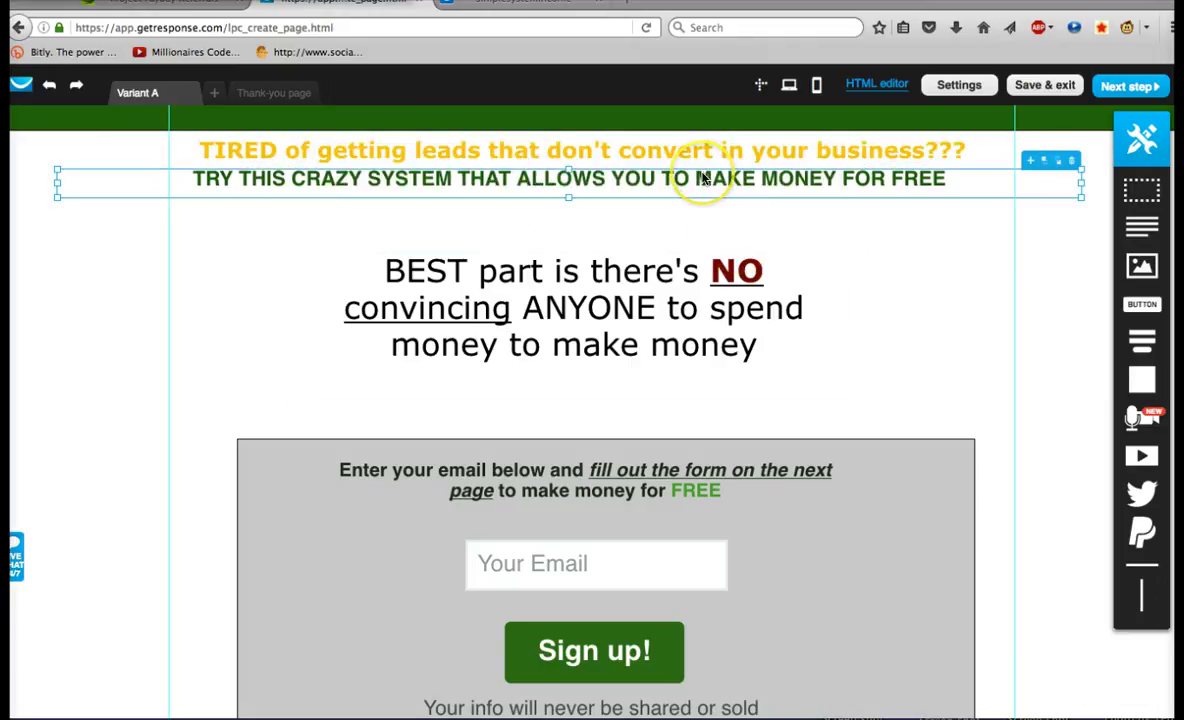
{"action": "double_click", "coordinate": [703, 177]}
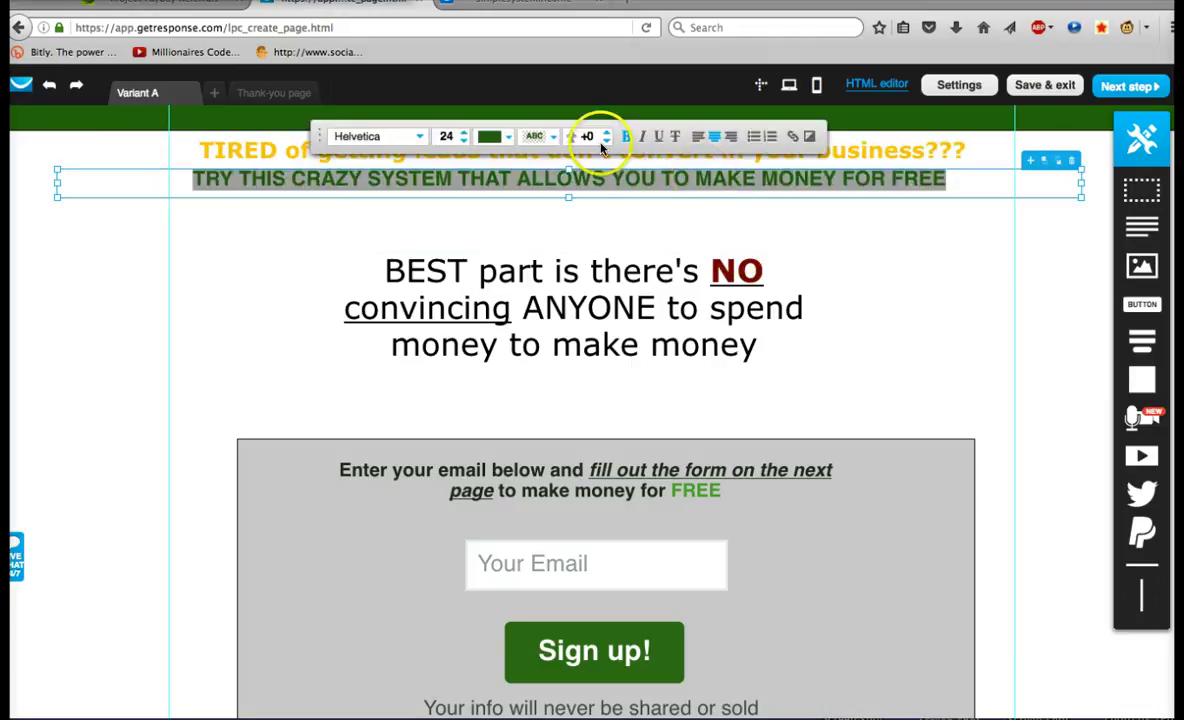
{"action": "left_click", "coordinate": [464, 133]}
{"action": "left_click", "coordinate": [464, 133]}
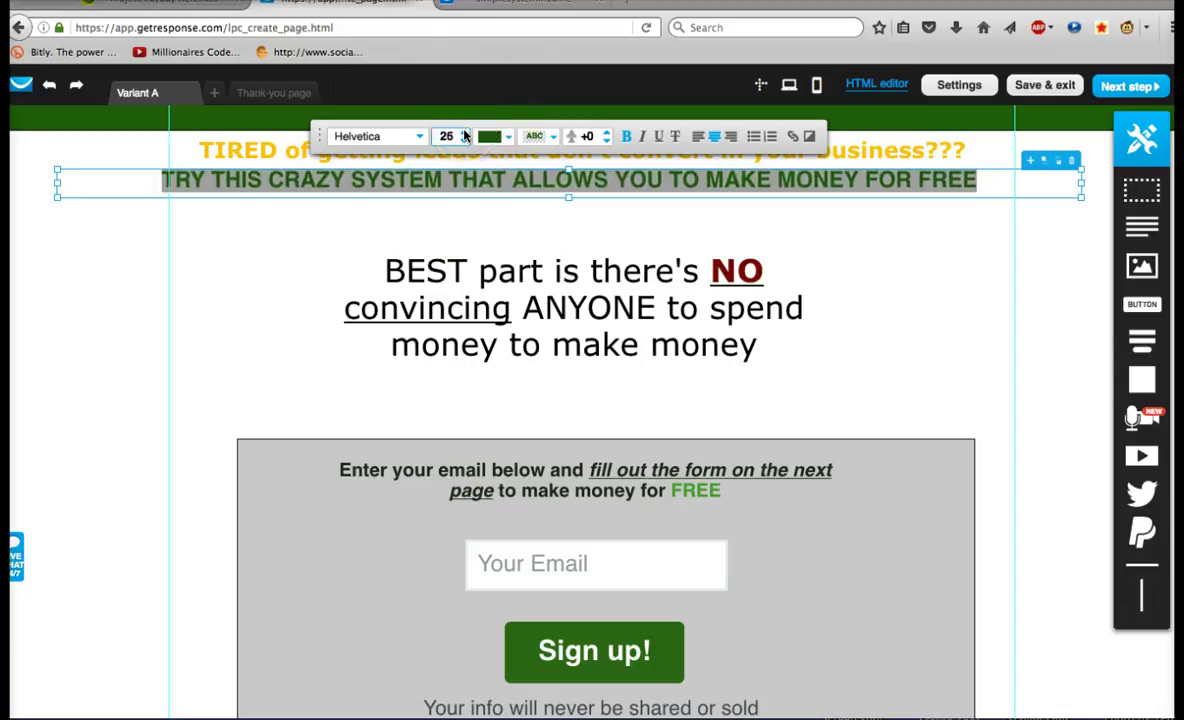
{"action": "left_click", "coordinate": [464, 133]}
{"action": "left_click", "coordinate": [299, 212]}
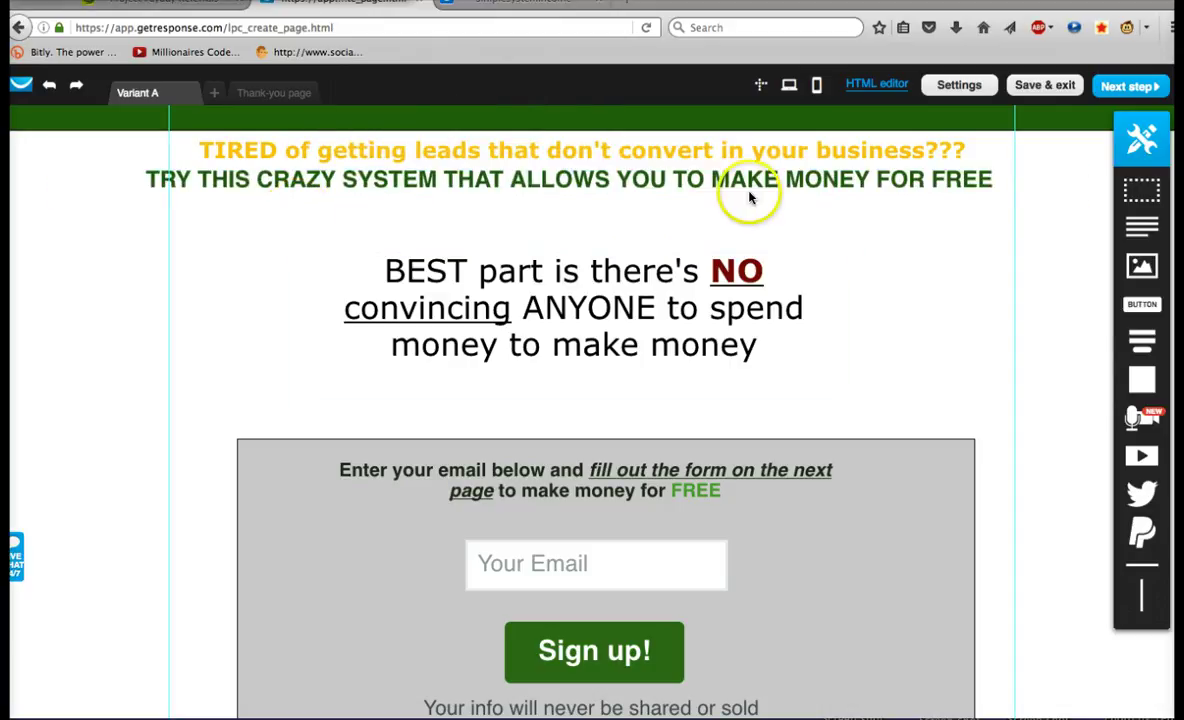
{"action": "left_click_drag", "start_coordinate": [748, 183], "coordinate": [748, 190]}
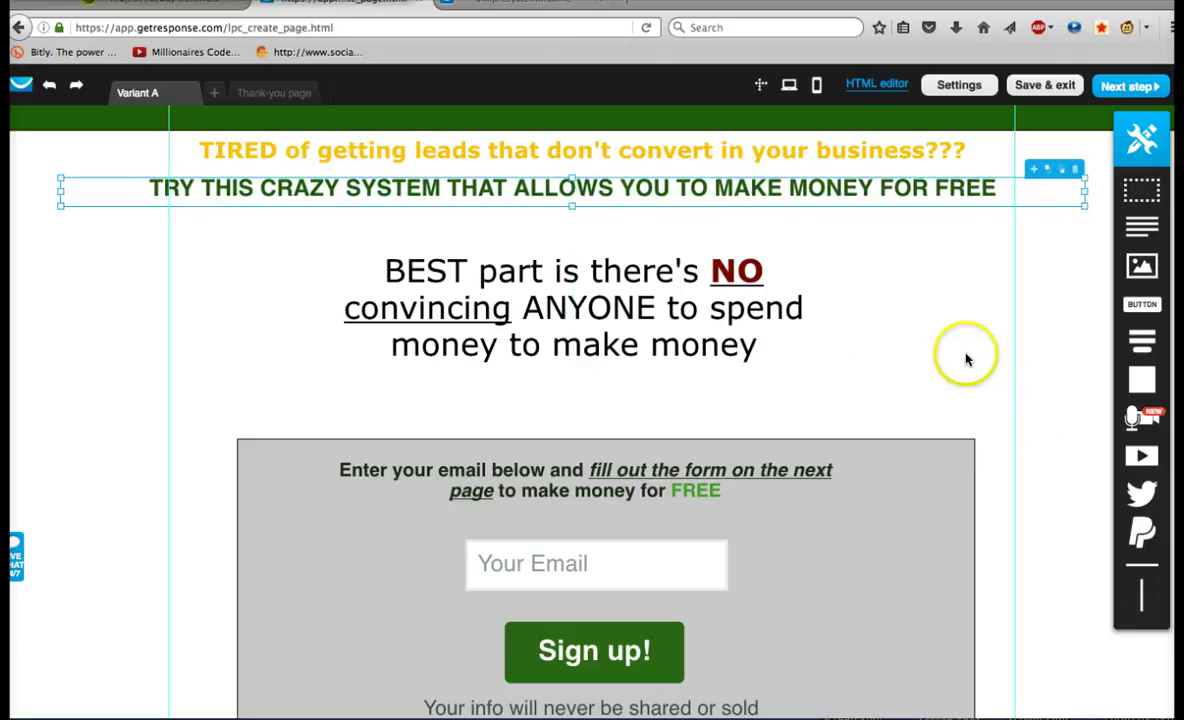
{"action": "left_click_drag", "start_coordinate": [748, 285], "coordinate": [754, 284]}
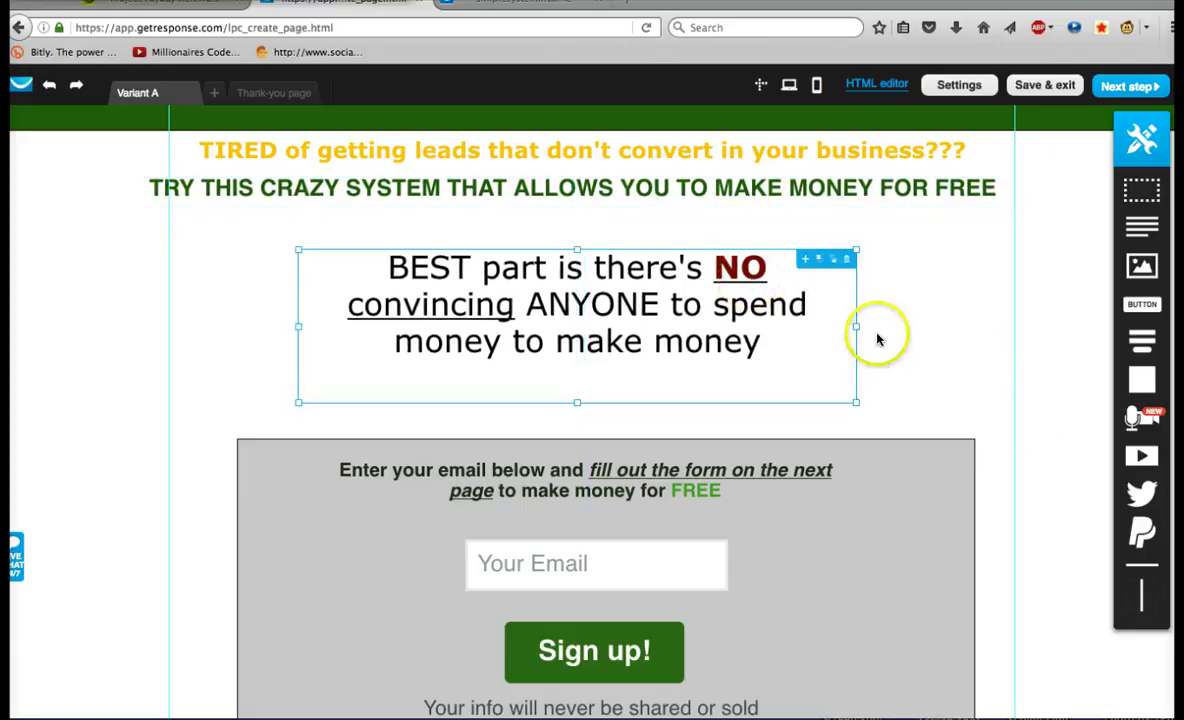
{"action": "left_click", "coordinate": [963, 357]}
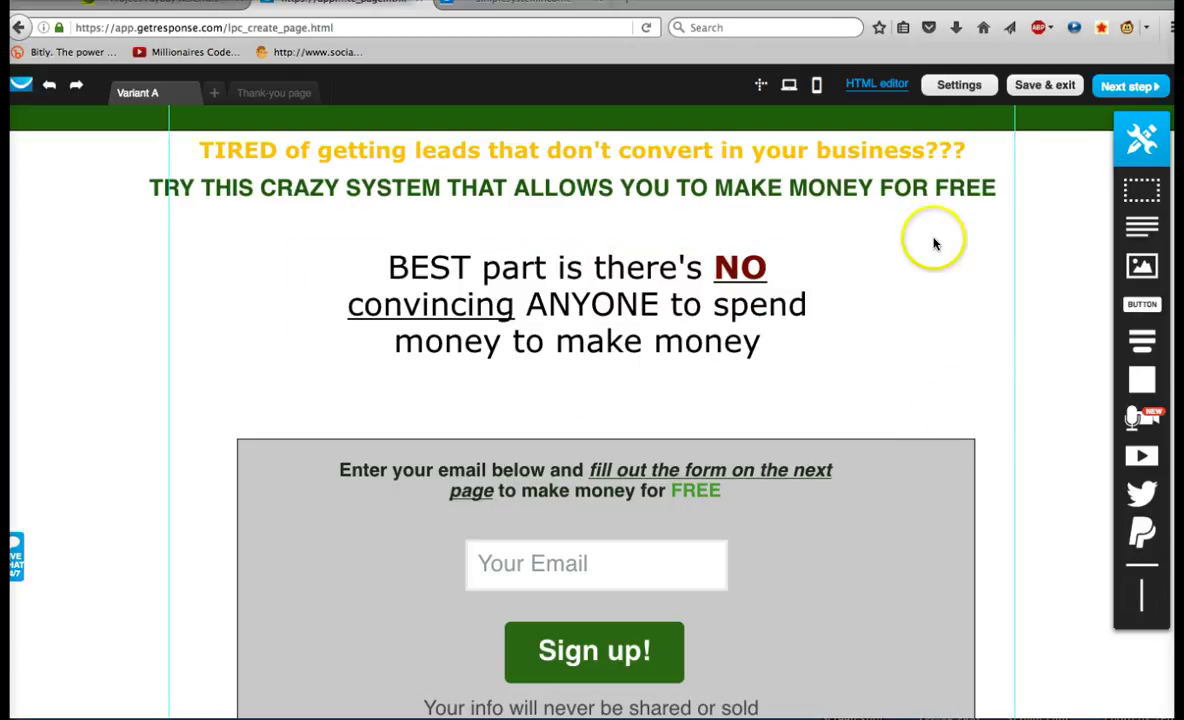
Step: Preview the landing page on a phone and scroll through the stacked mobile layout
{"action": "left_click", "coordinate": [816, 88]}
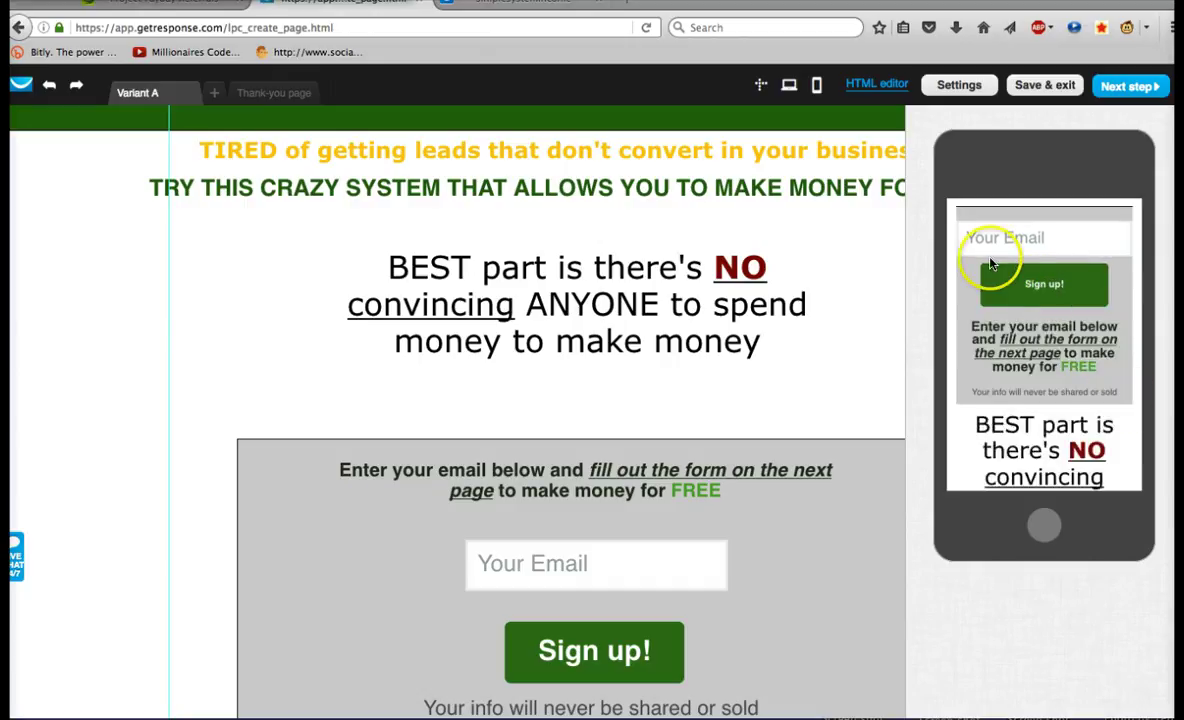
{"action": "scroll", "coordinate": [1010, 272], "scroll_direction": "down", "scroll_amount": 5}
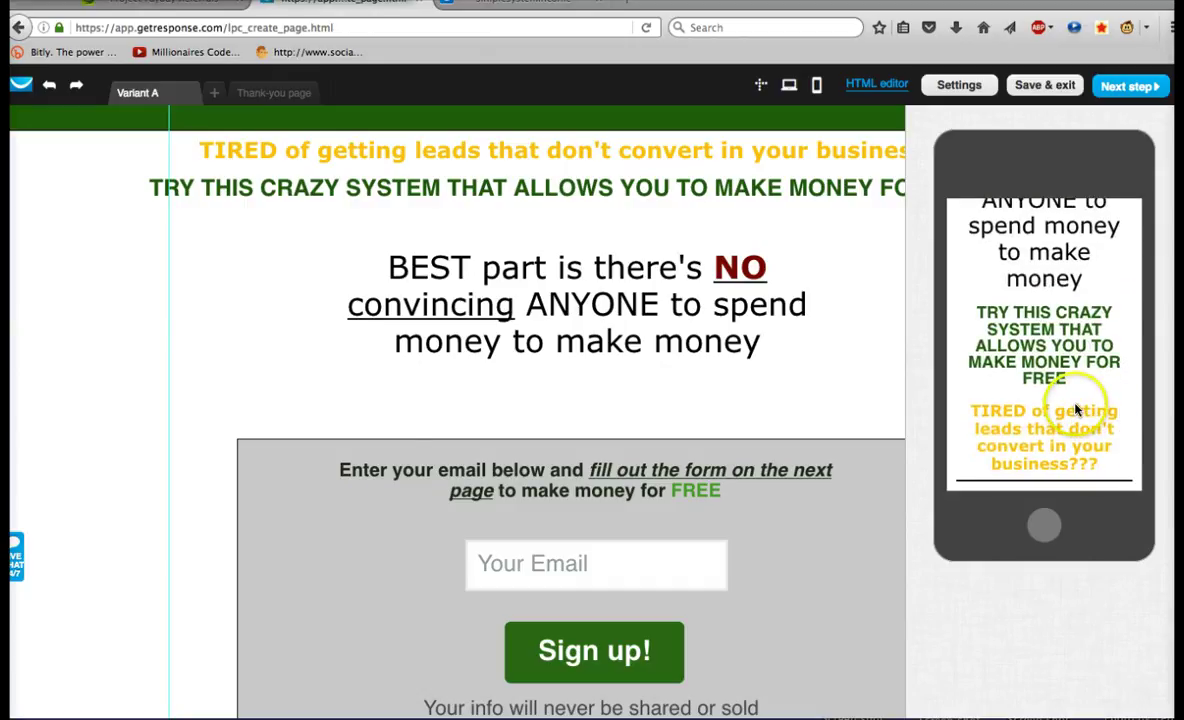
{"action": "scroll", "coordinate": [1040, 410], "scroll_direction": "down", "scroll_amount": 4}
{"action": "scroll", "coordinate": [1030, 350], "scroll_direction": "up", "scroll_amount": 5}
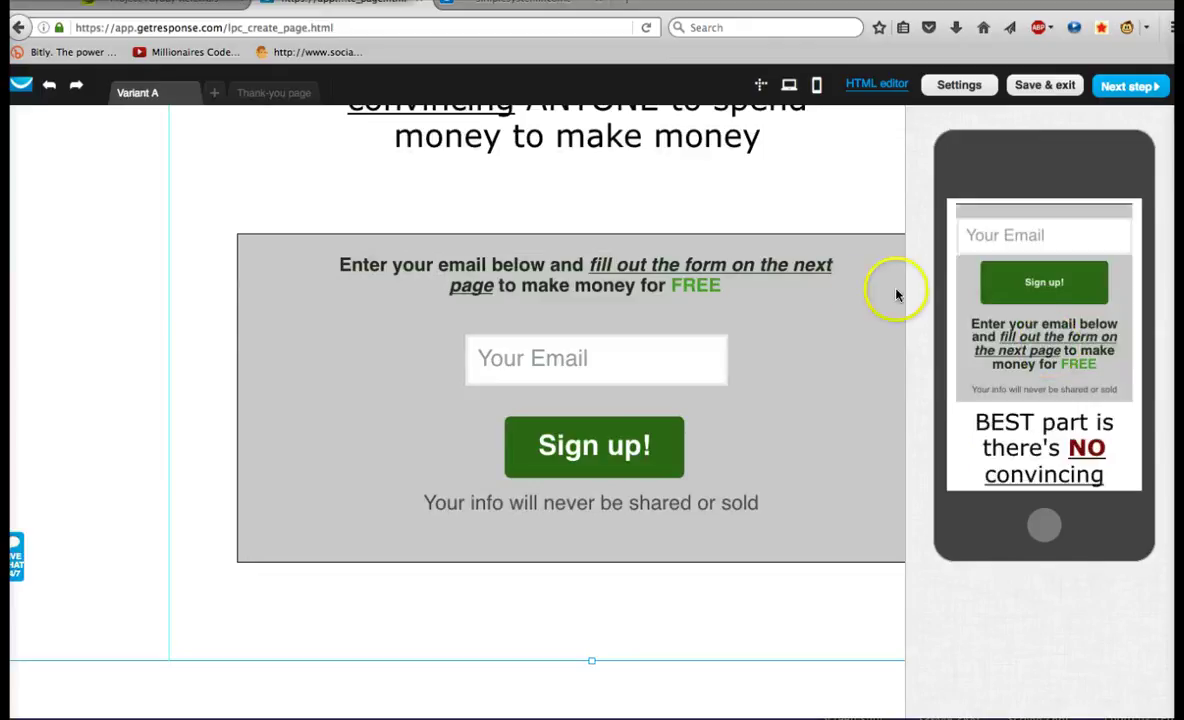
{"action": "scroll", "coordinate": [867, 299], "scroll_direction": "up", "scroll_amount": 4}
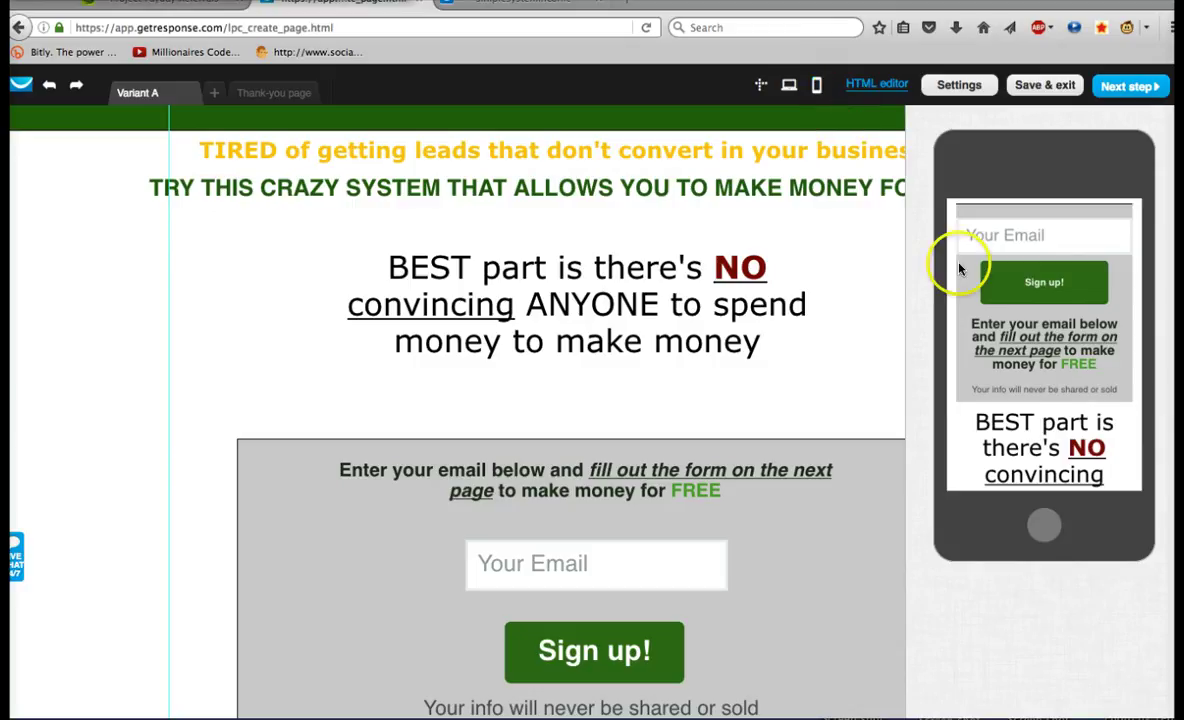
{"action": "scroll", "coordinate": [1031, 330], "scroll_direction": "down", "scroll_amount": 5}
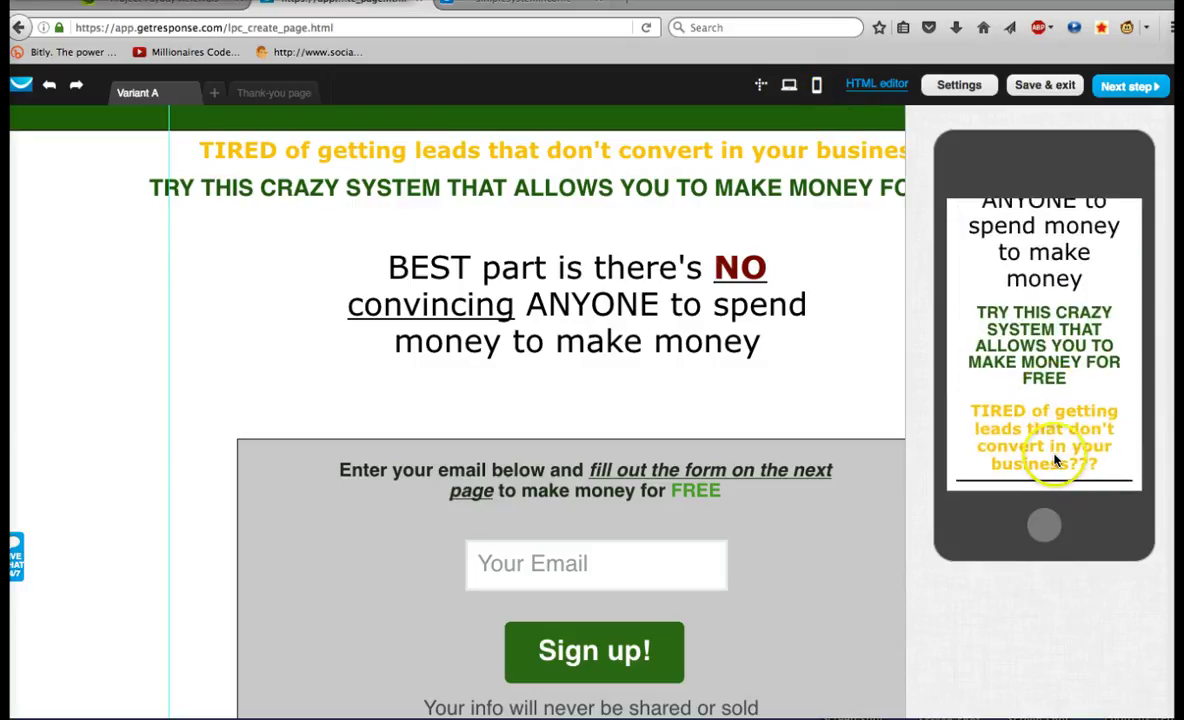
{"action": "scroll", "coordinate": [984, 286], "scroll_direction": "up", "scroll_amount": 3}
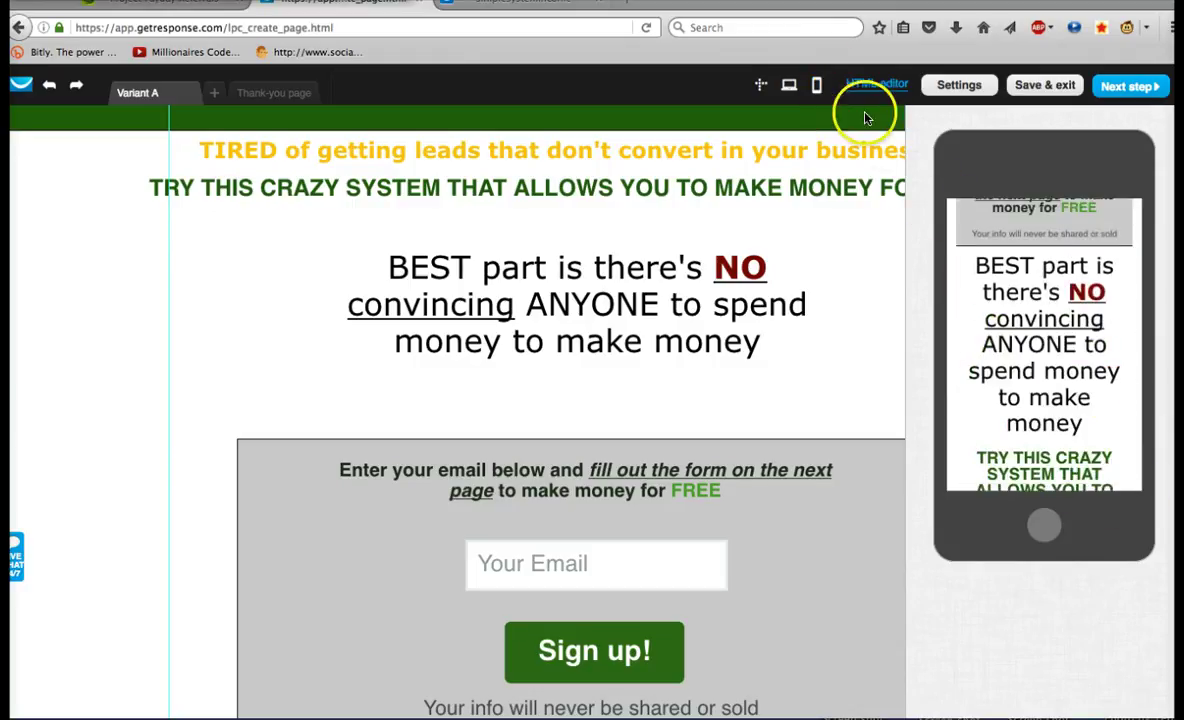
Step: Close the preview, select the TIRED headline block, and reopen the mobile view
{"action": "left_click", "coordinate": [820, 85]}
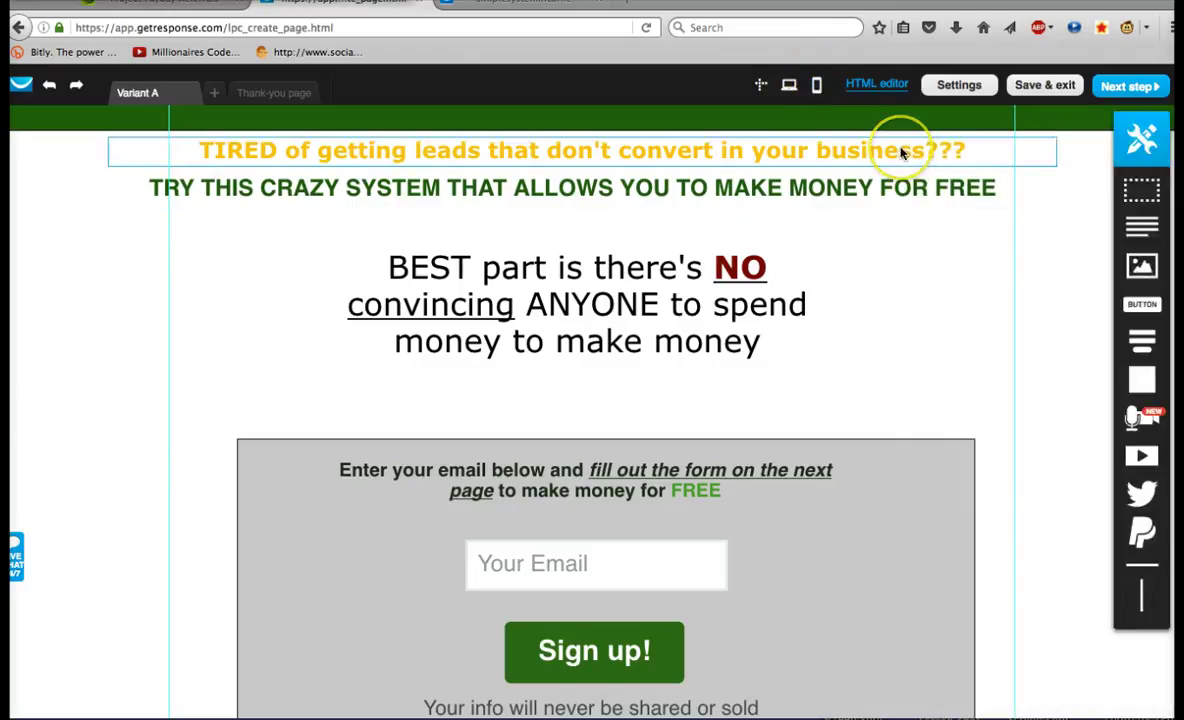
{"action": "left_click", "coordinate": [905, 151]}
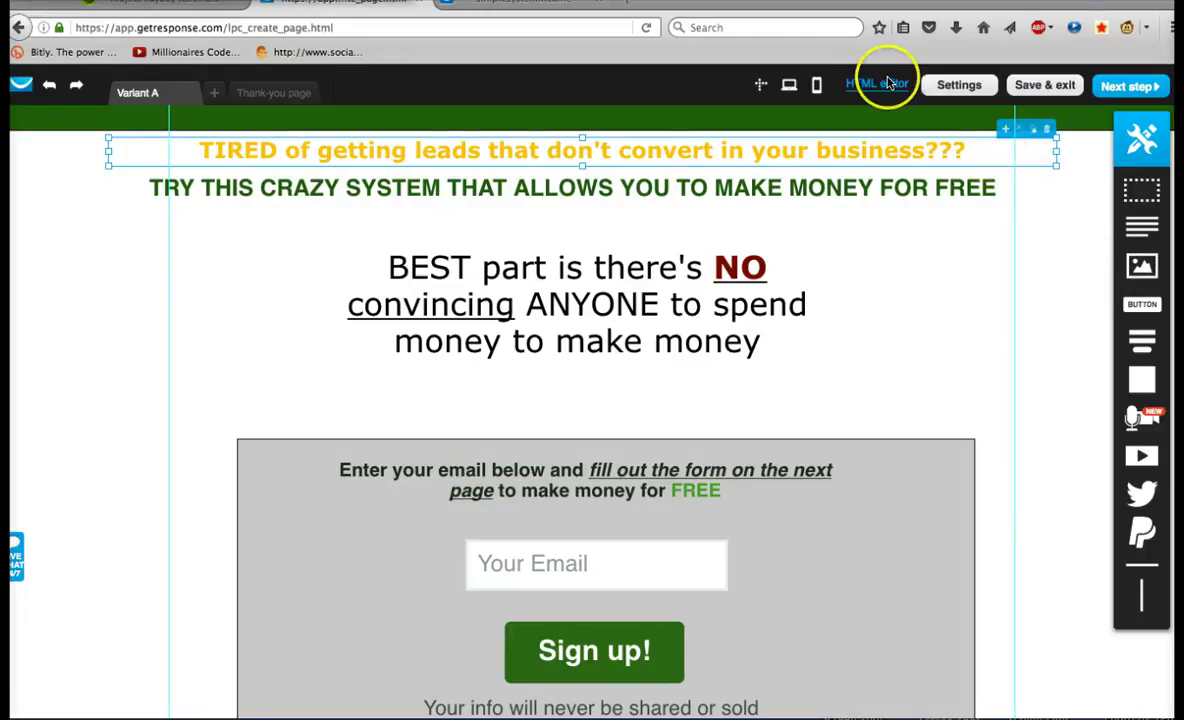
{"action": "left_click", "coordinate": [816, 85]}
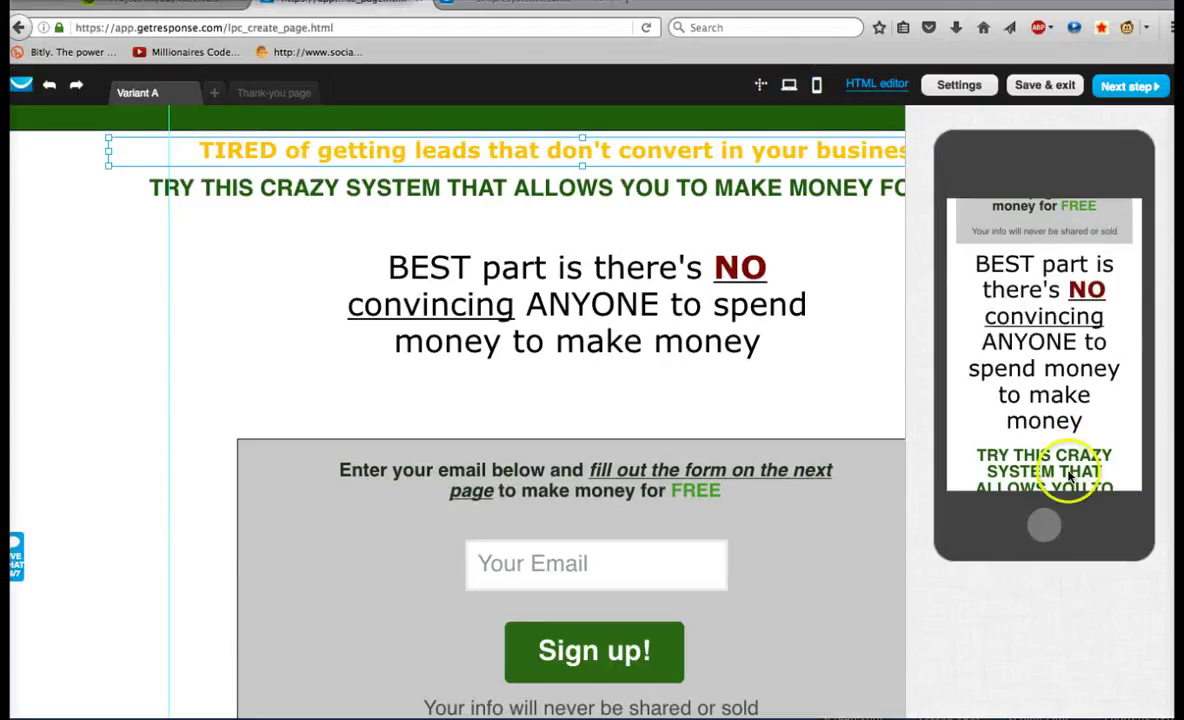
Step: Reorder the mobile layout so the TIRED headline sits above the TRY THIS CRAZY SYSTEM line
{"action": "scroll", "coordinate": [1040, 375], "scroll_direction": "up", "scroll_amount": 5}
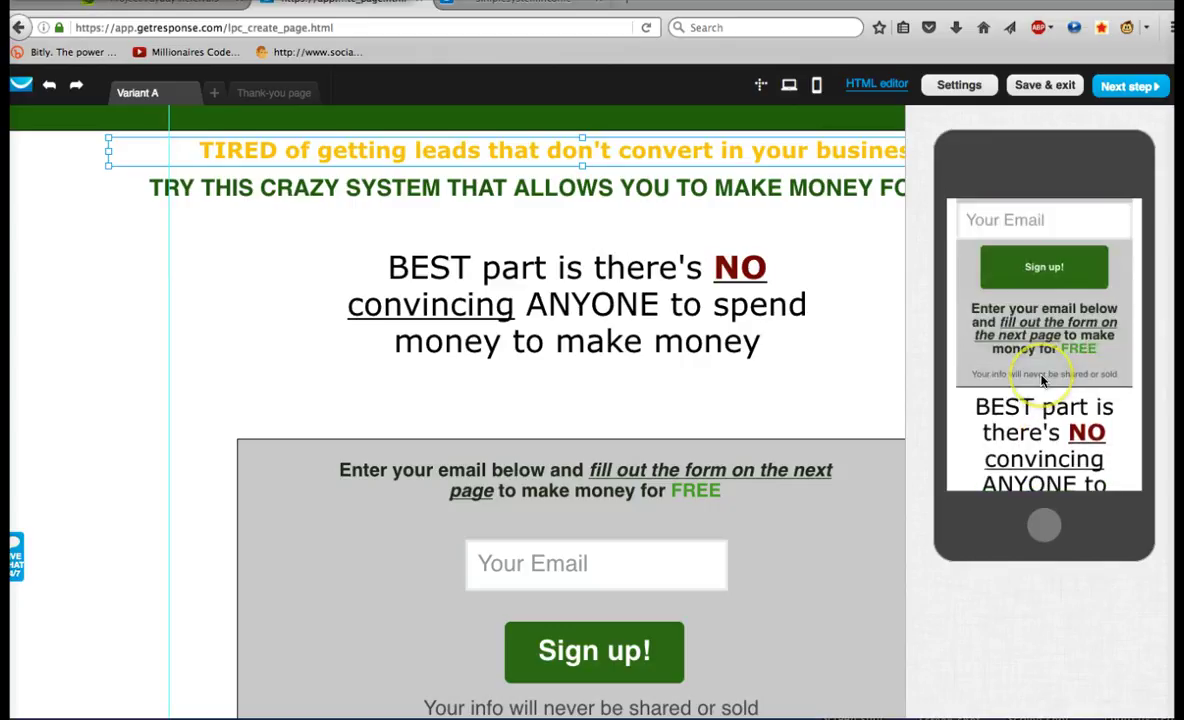
{"action": "scroll", "coordinate": [1032, 335], "scroll_direction": "up", "scroll_amount": 3}
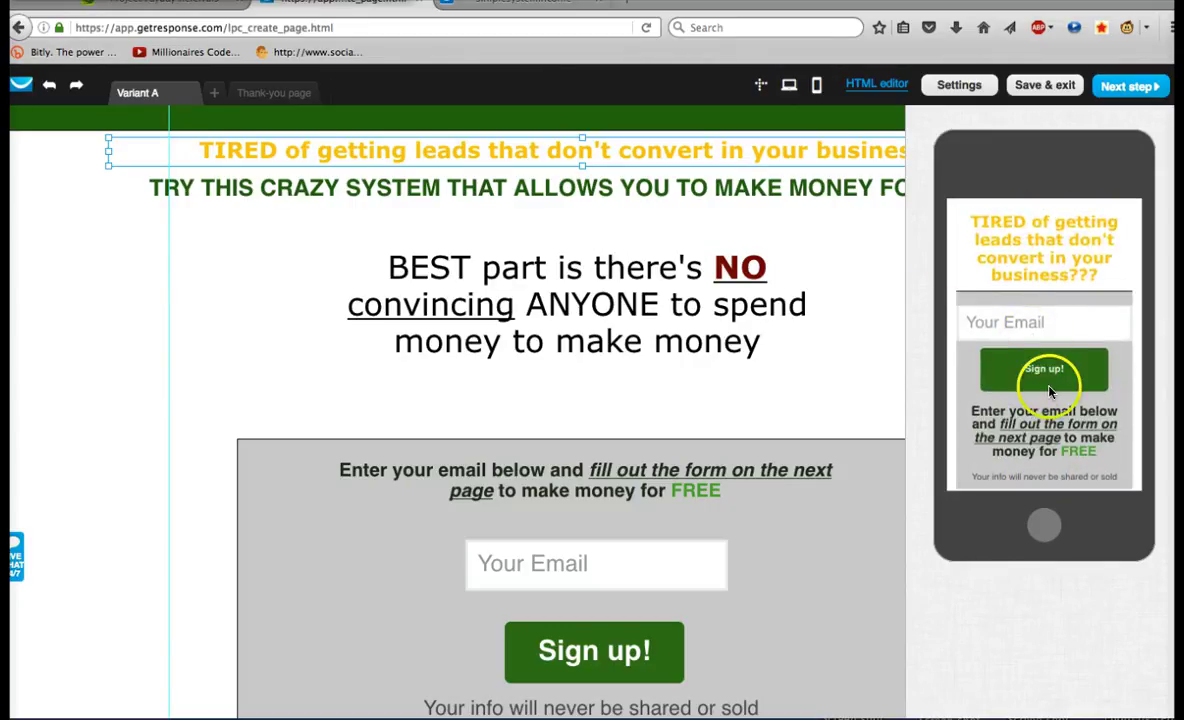
{"action": "left_click", "coordinate": [816, 84]}
{"action": "left_click", "coordinate": [912, 198]}
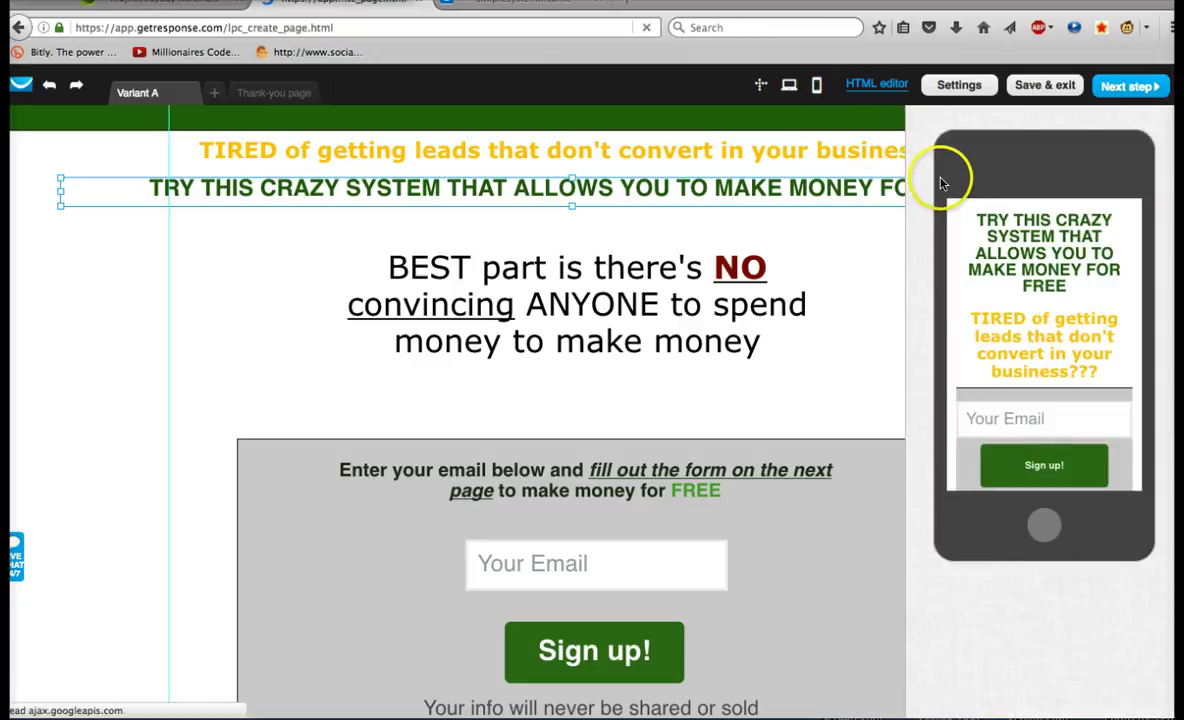
{"action": "left_click", "coordinate": [815, 87]}
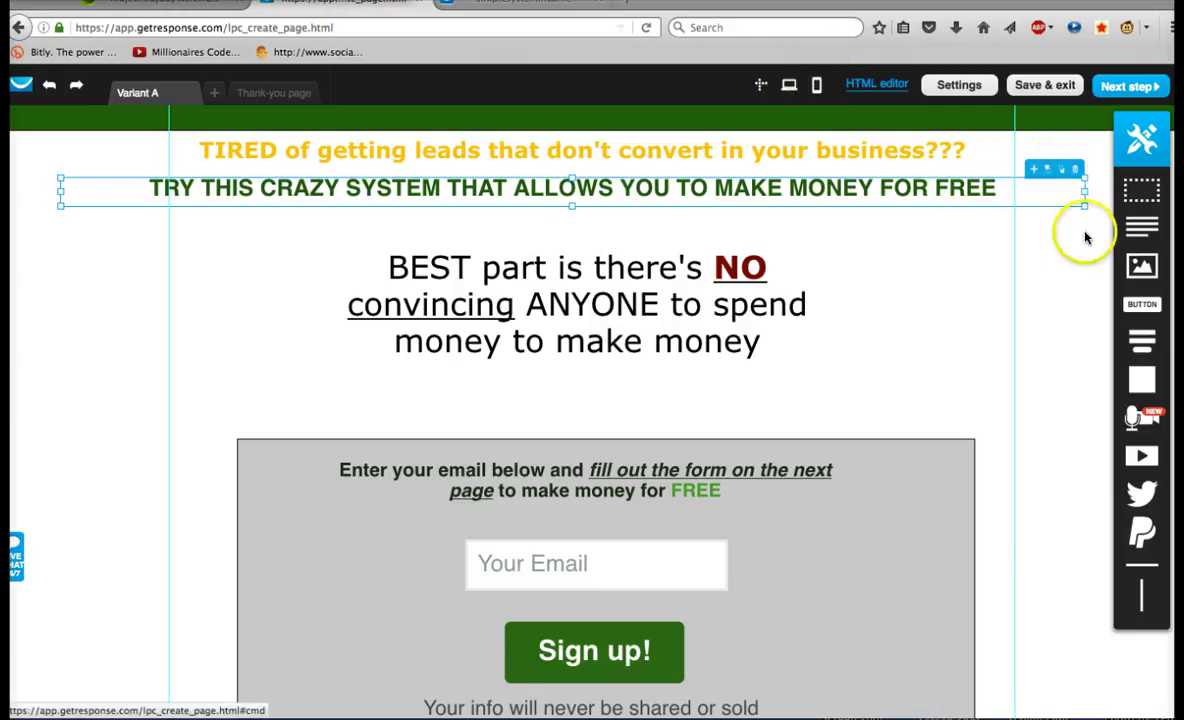
{"action": "left_click", "coordinate": [1080, 328]}
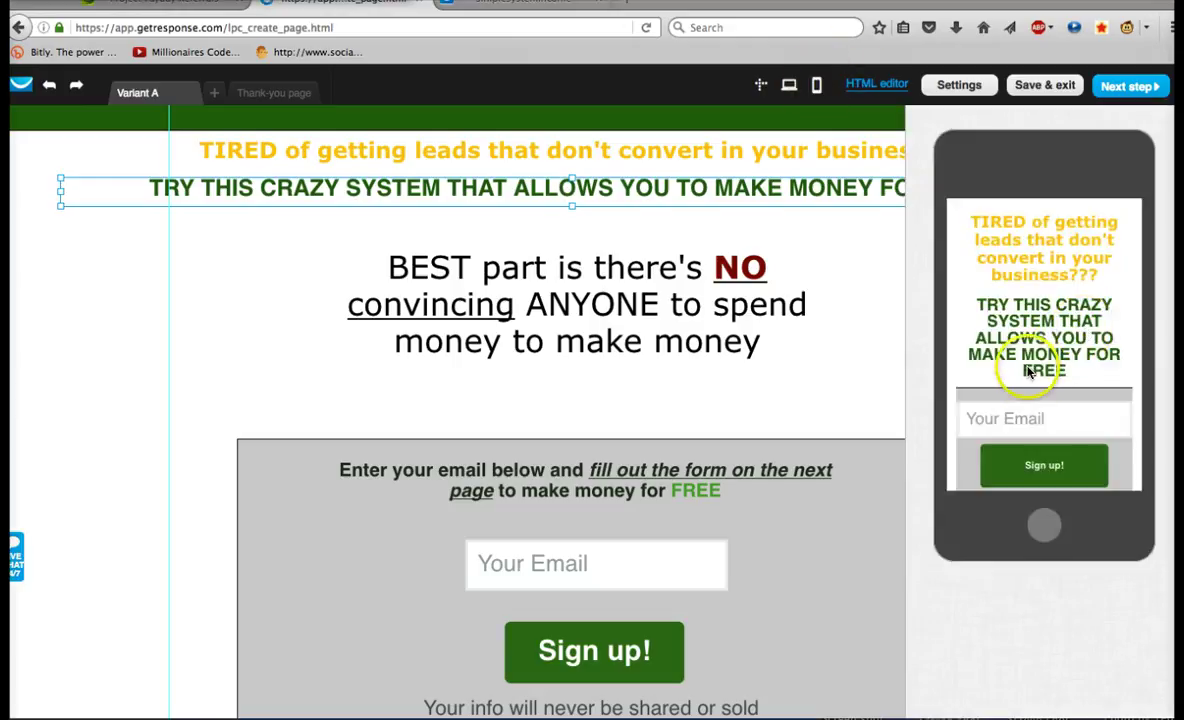
Step: Move the 'Enter your email below' text block beneath the signup form in the mobile layout
{"action": "scroll", "coordinate": [783, 425], "scroll_direction": "down", "scroll_amount": 2}
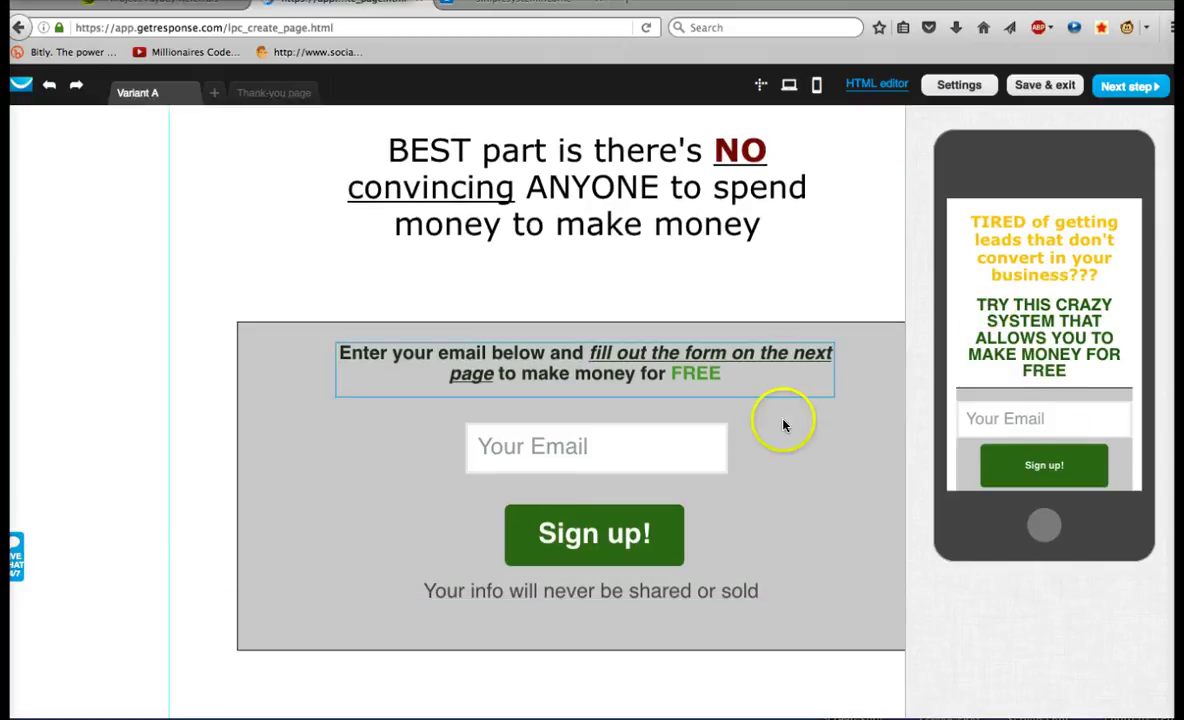
{"action": "scroll", "coordinate": [783, 425], "scroll_direction": "down", "scroll_amount": 1}
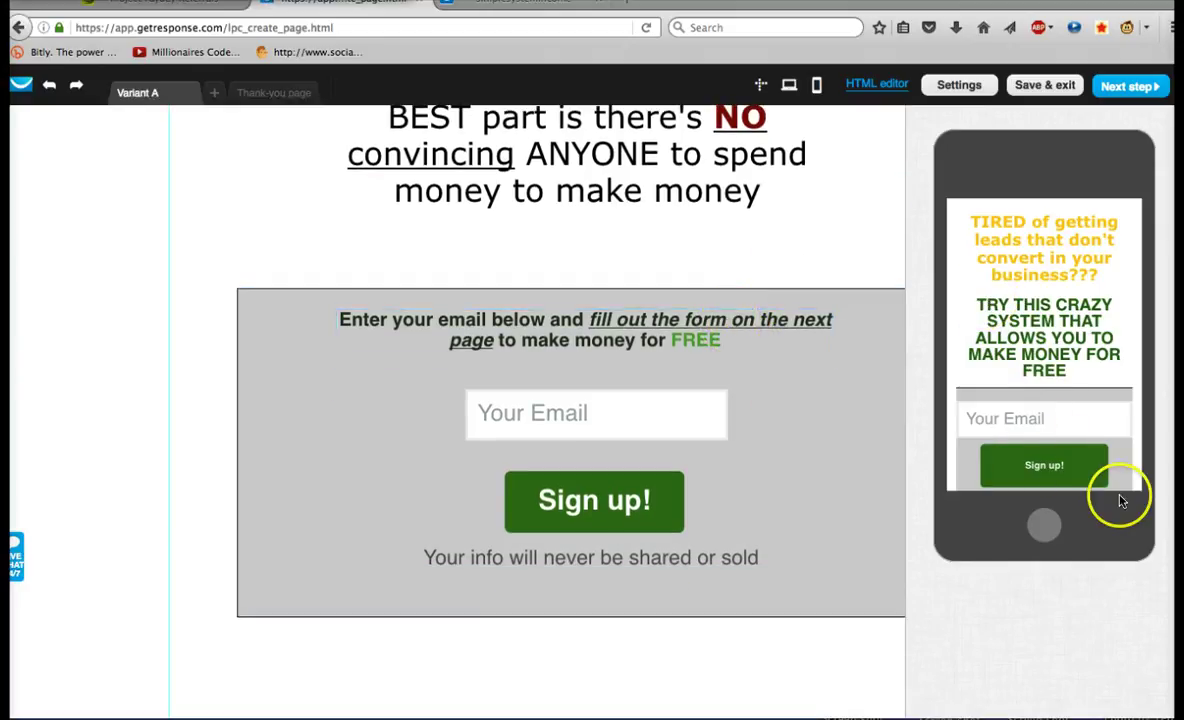
{"action": "left_click", "coordinate": [763, 323]}
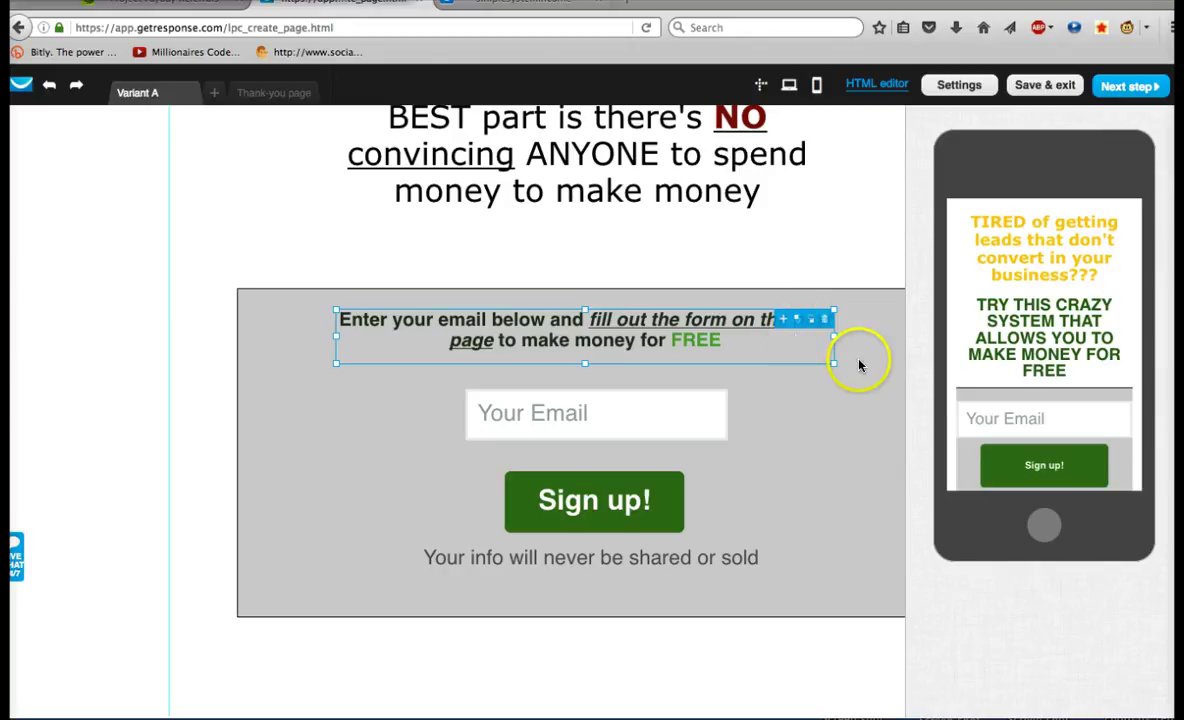
{"action": "scroll", "coordinate": [1030, 395], "scroll_direction": "down", "scroll_amount": 3}
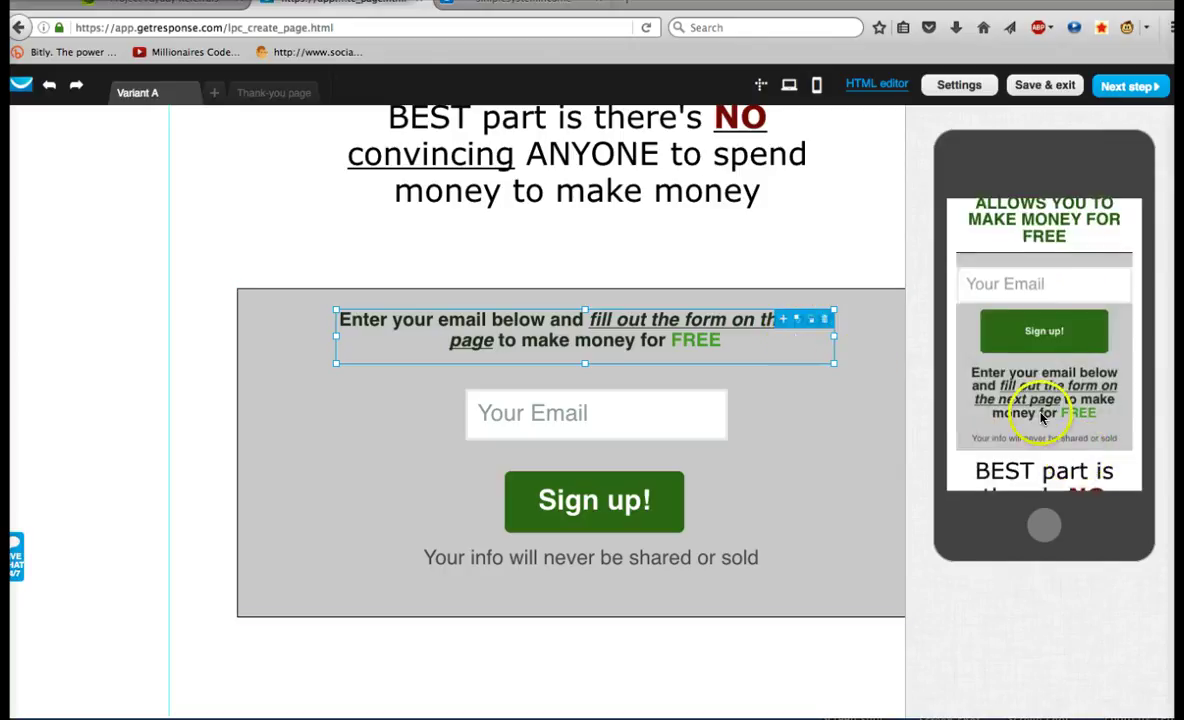
{"action": "left_click", "coordinate": [811, 323]}
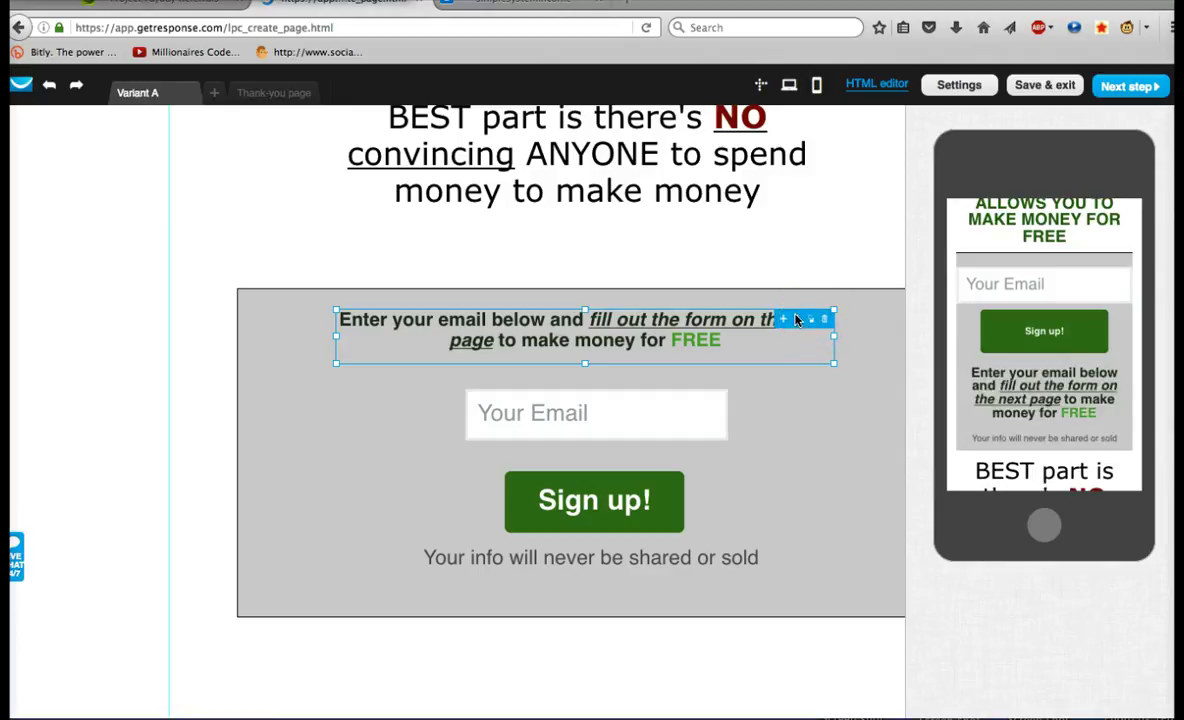
{"action": "left_click", "coordinate": [797, 319]}
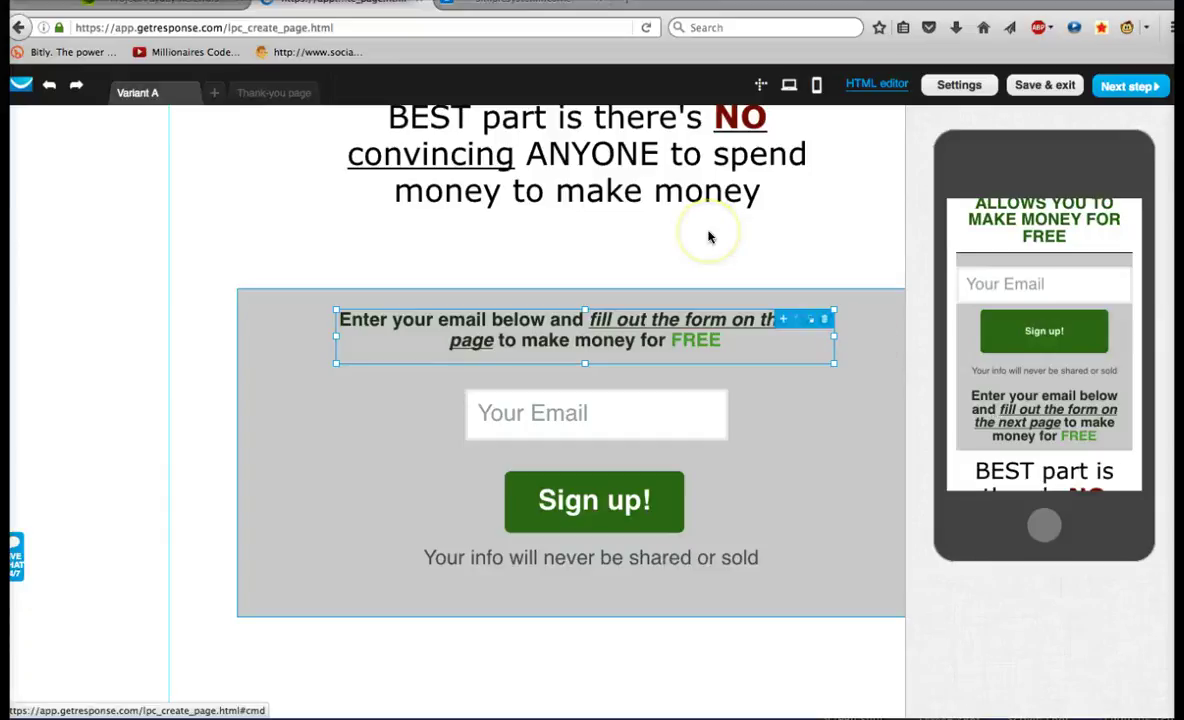
{"action": "scroll", "coordinate": [708, 236], "scroll_direction": "up", "scroll_amount": 3}
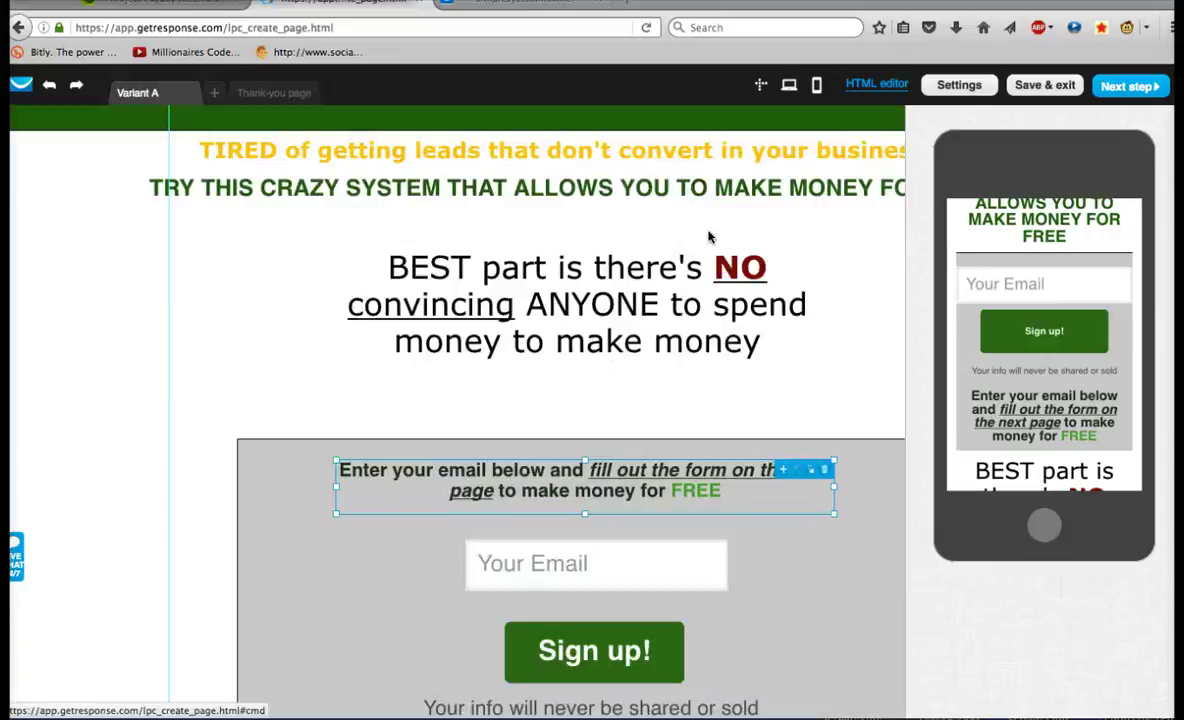
Step: Reposition the 'BEST part is there's NO' block in mobile view, then return to desktop editing
{"action": "left_click", "coordinate": [817, 263]}
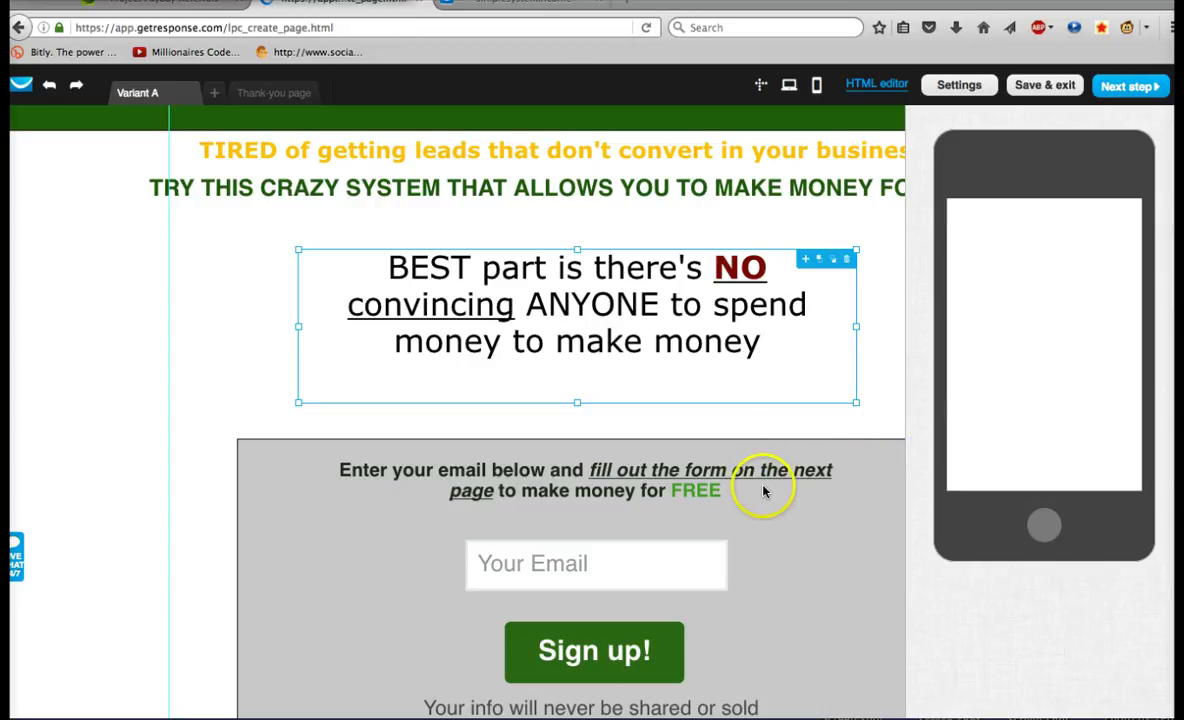
{"action": "scroll", "coordinate": [748, 431], "scroll_direction": "down", "scroll_amount": 1}
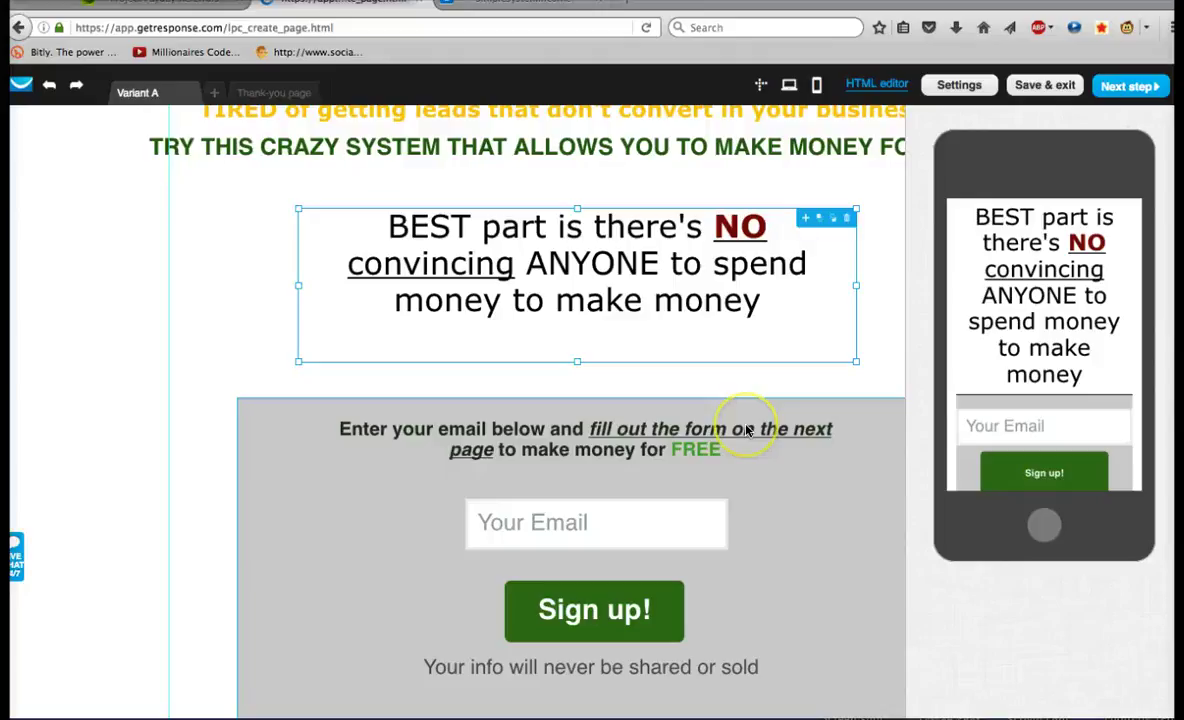
{"action": "scroll", "coordinate": [745, 430], "scroll_direction": "down", "scroll_amount": 5}
{"action": "scroll", "coordinate": [1031, 362], "scroll_direction": "down", "scroll_amount": 2}
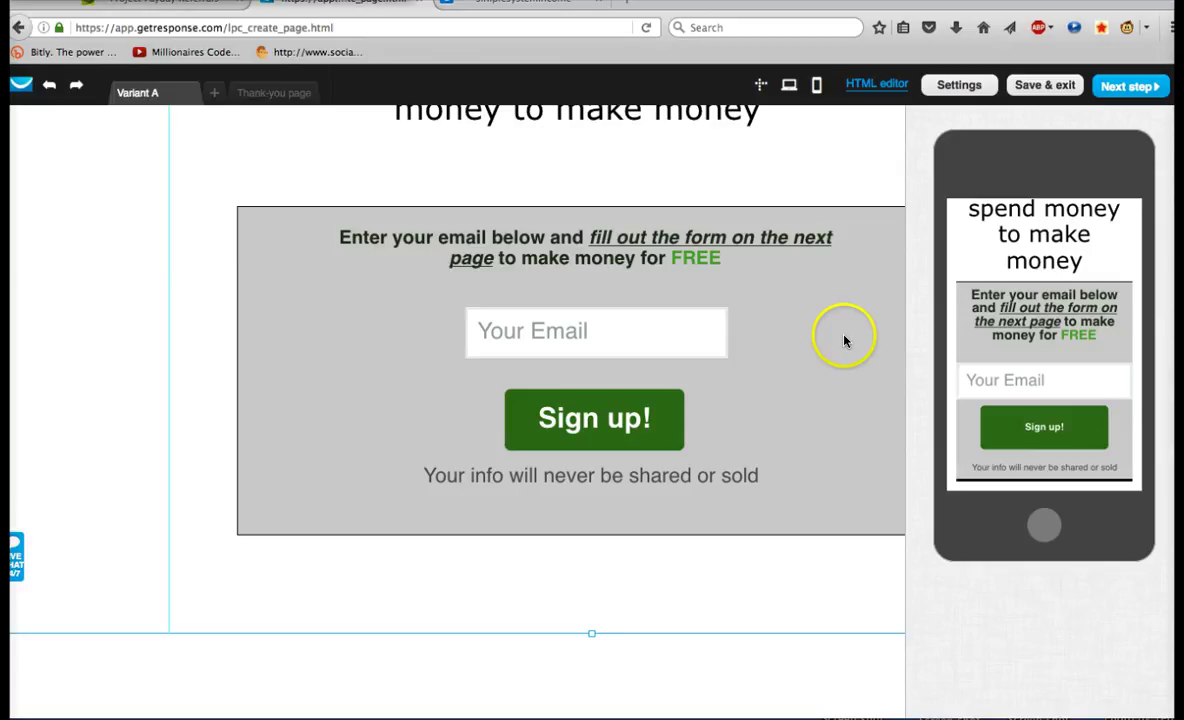
{"action": "left_click", "coordinate": [817, 86]}
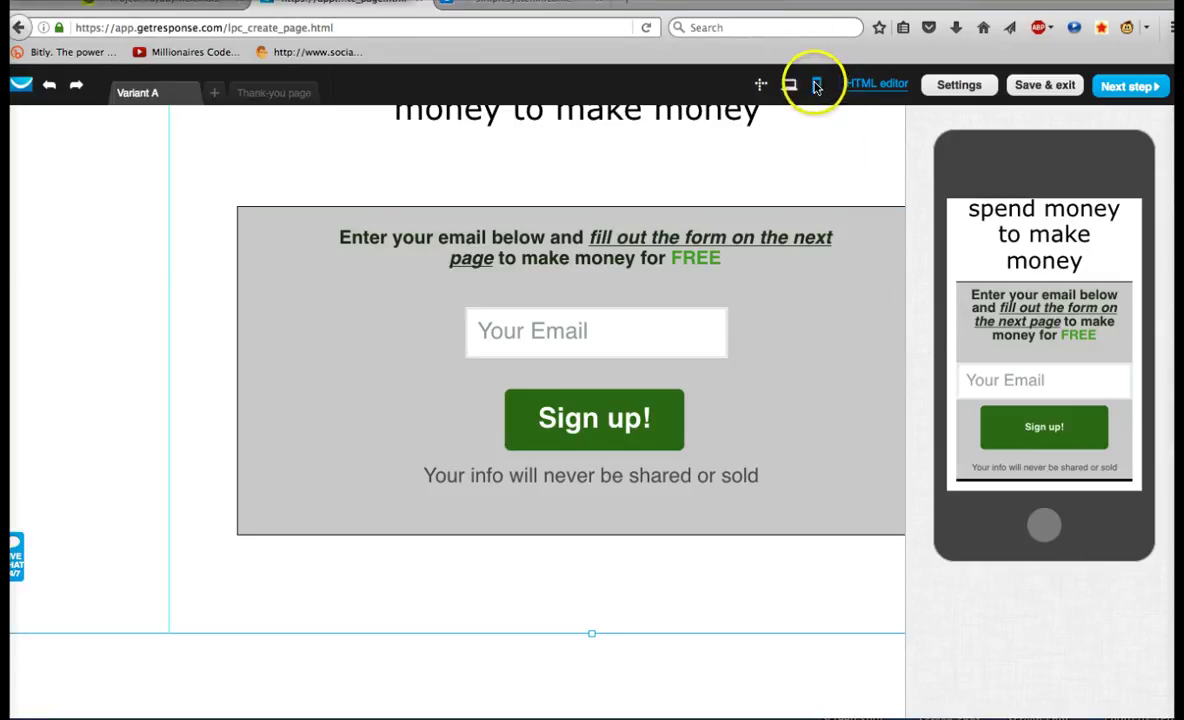
{"action": "left_click", "coordinate": [1065, 455]}
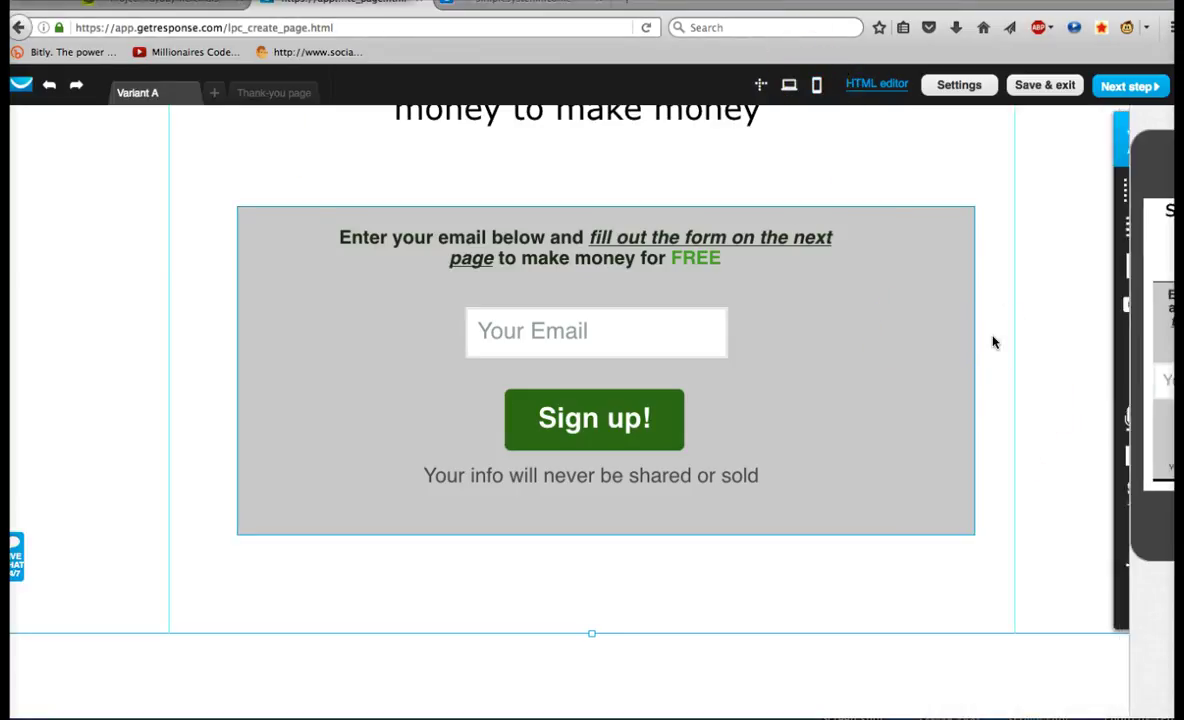
{"action": "scroll", "coordinate": [993, 342], "scroll_direction": "up", "scroll_amount": 3}
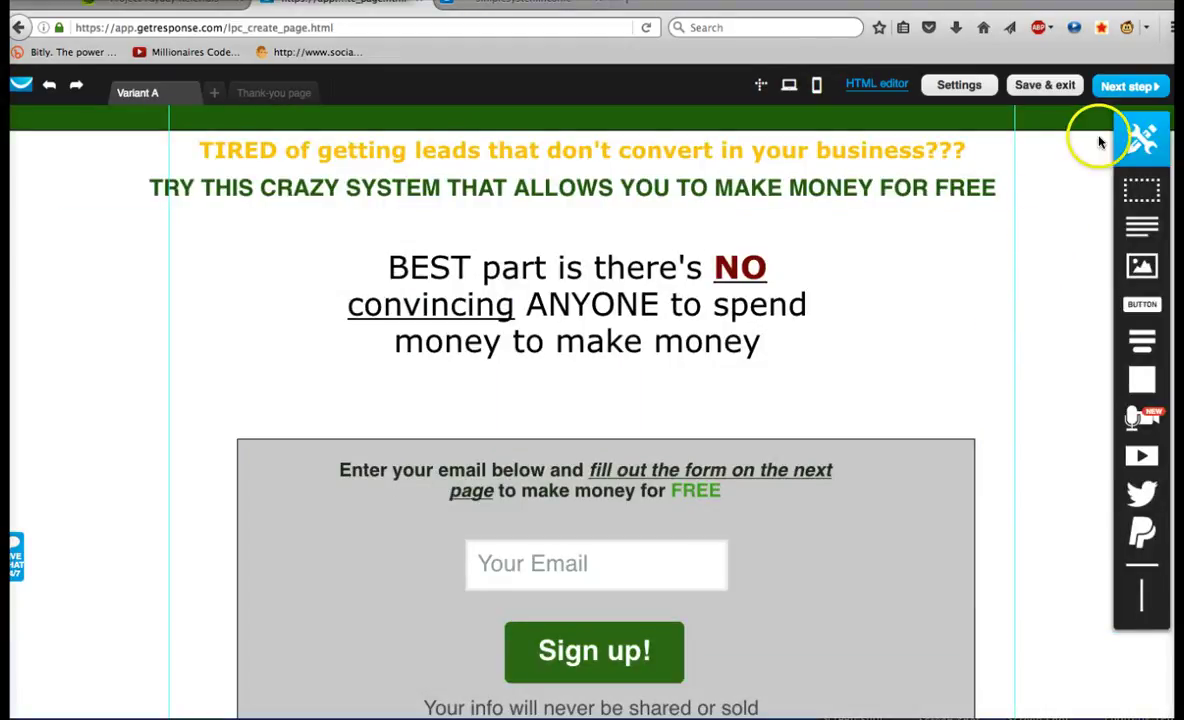
Step: Title the landing page simplesystemincomeIG in the settings, giving subdomain simplesystemincomeig
{"action": "left_click", "coordinate": [1115, 88]}
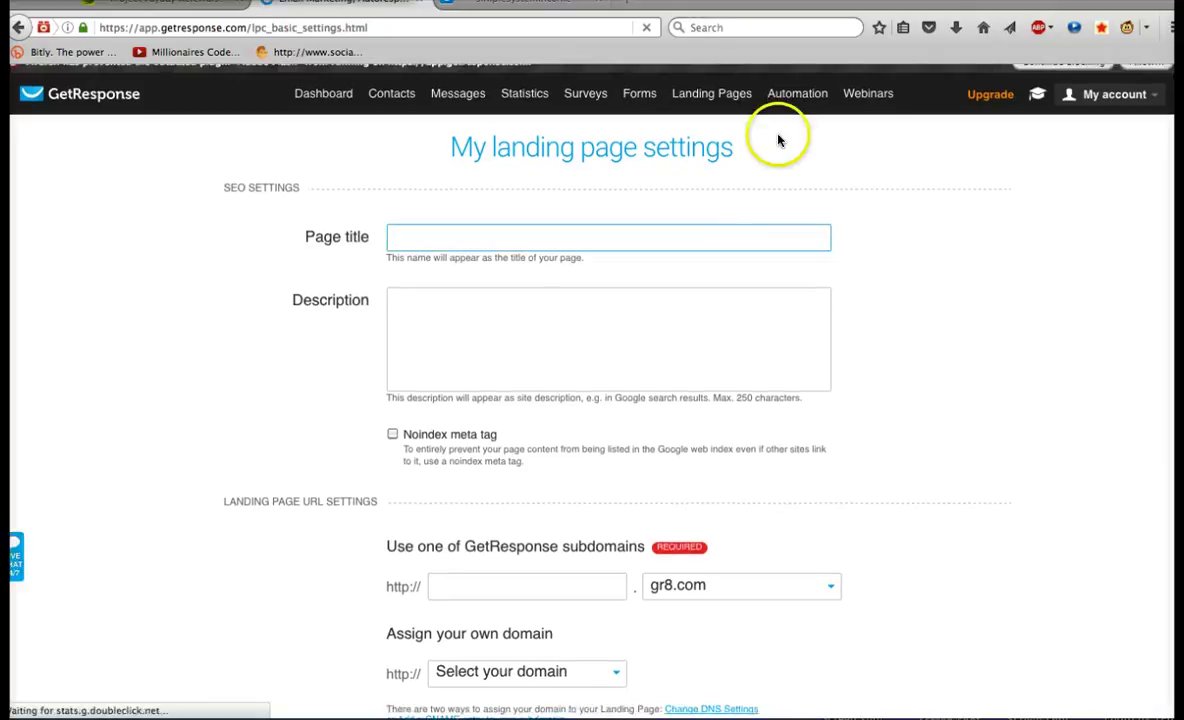
{"action": "left_click", "coordinate": [760, 241]}
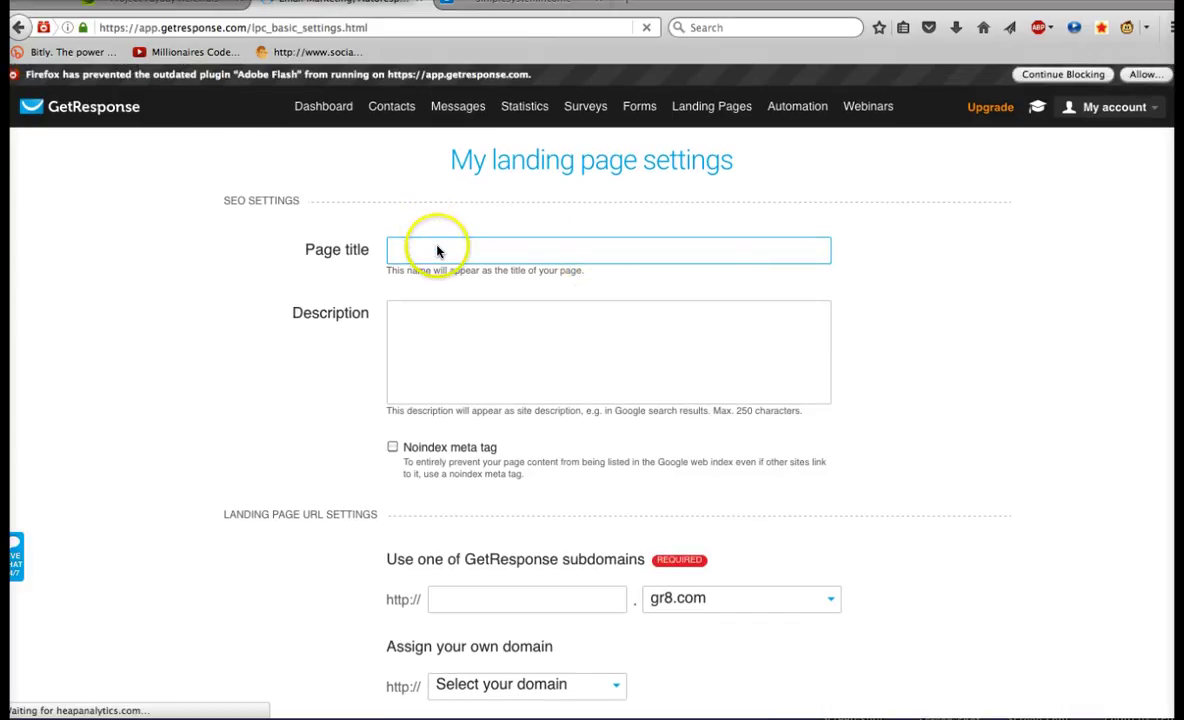
{"action": "type", "text": "f"}
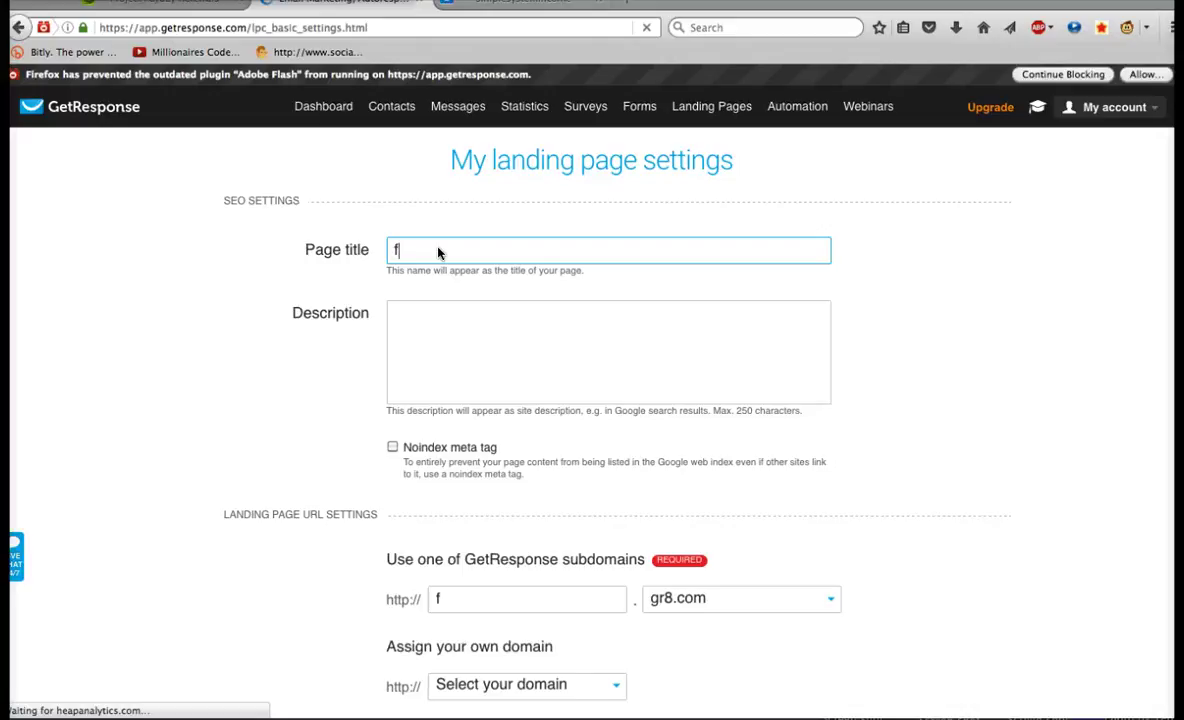
{"action": "type", "text": "implesystm"}
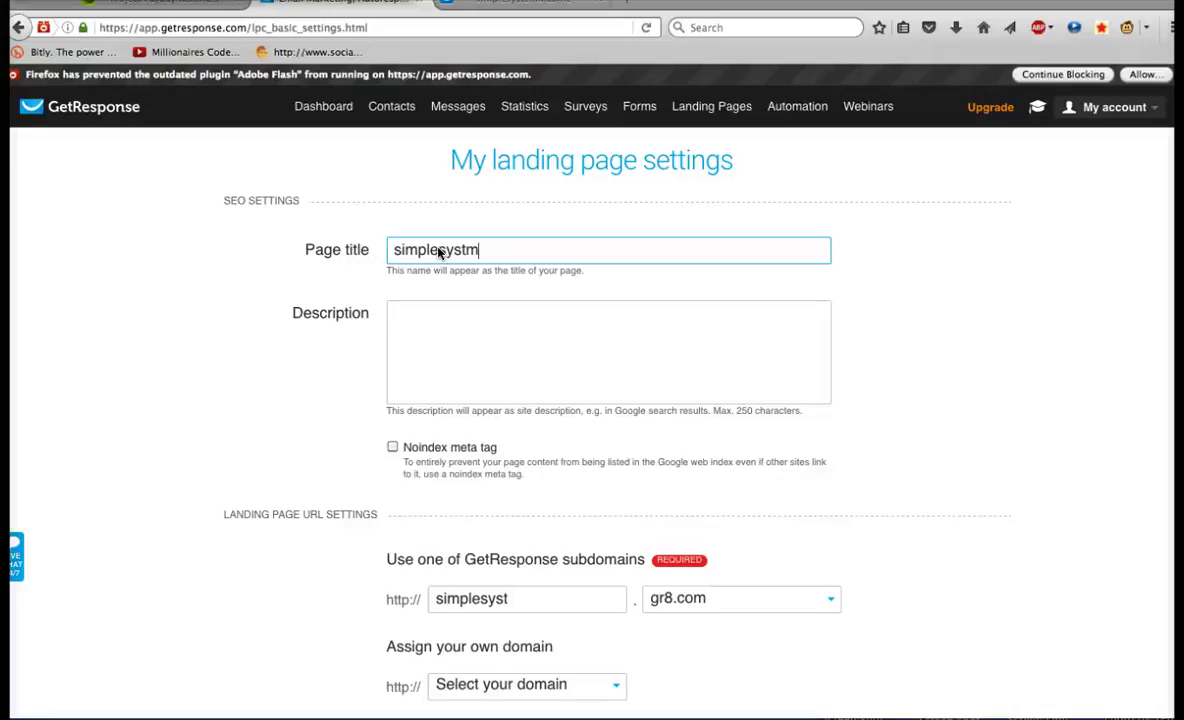
{"action": "key", "text": "BackSpace"}
{"action": "type", "text": "emincomeIG"}
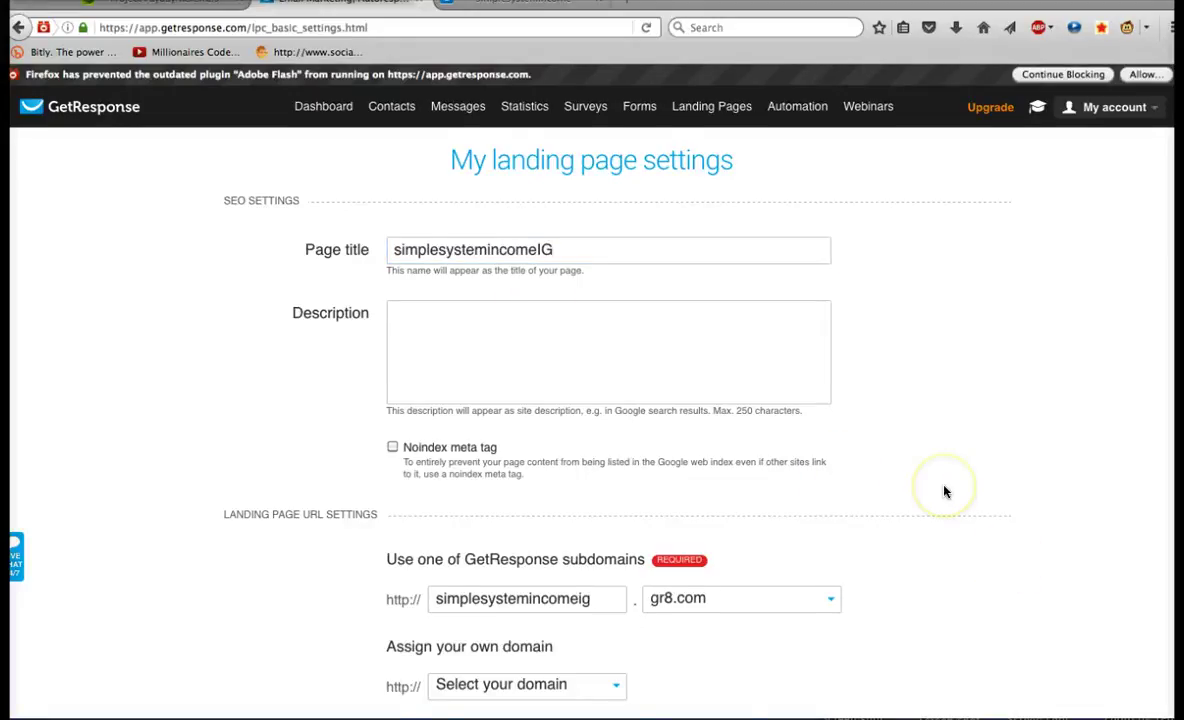
{"action": "scroll", "coordinate": [944, 489], "scroll_direction": "down", "scroll_amount": 3}
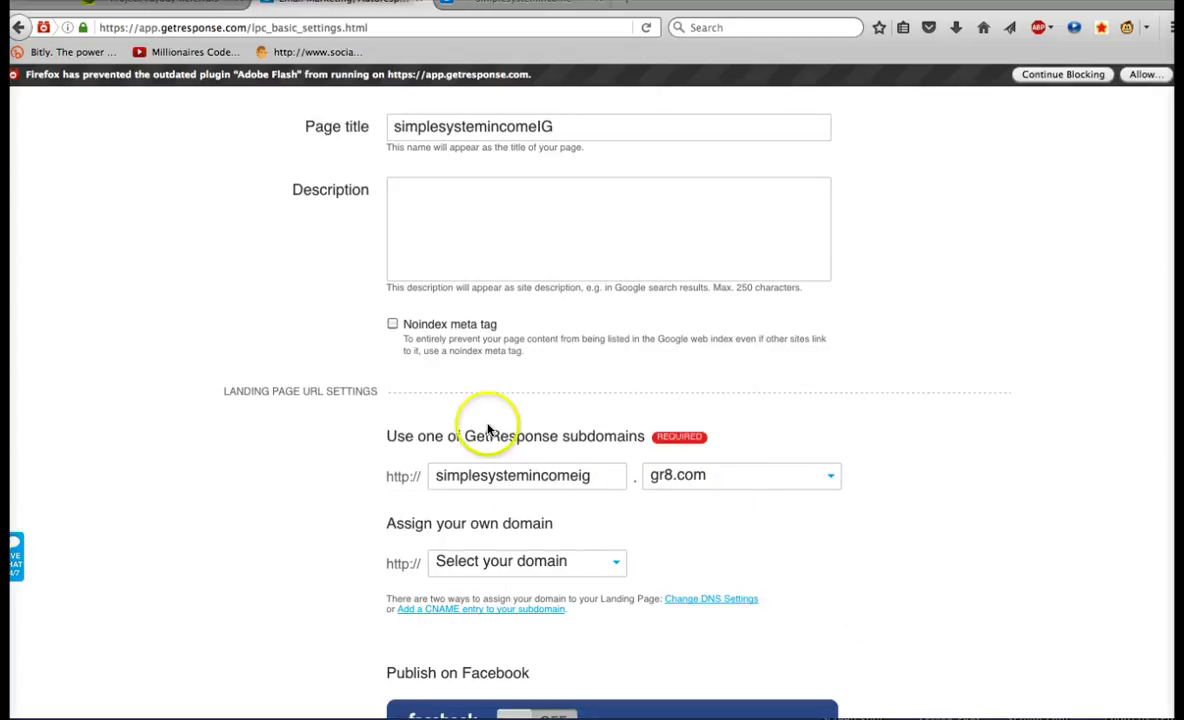
Step: Assign the page to the projectpaydaylist2 campaign and stop adding subscribers to the autoresponder cycle
{"action": "scroll", "coordinate": [939, 613], "scroll_direction": "down", "scroll_amount": 10}
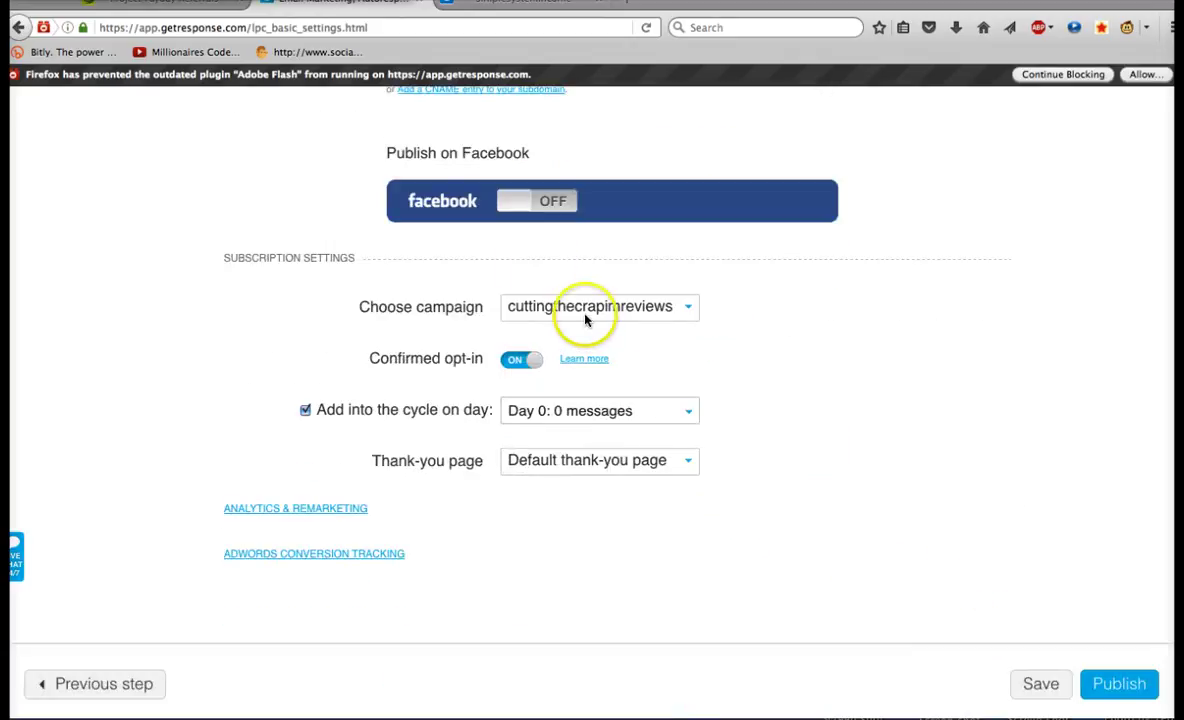
{"action": "left_click", "coordinate": [585, 313]}
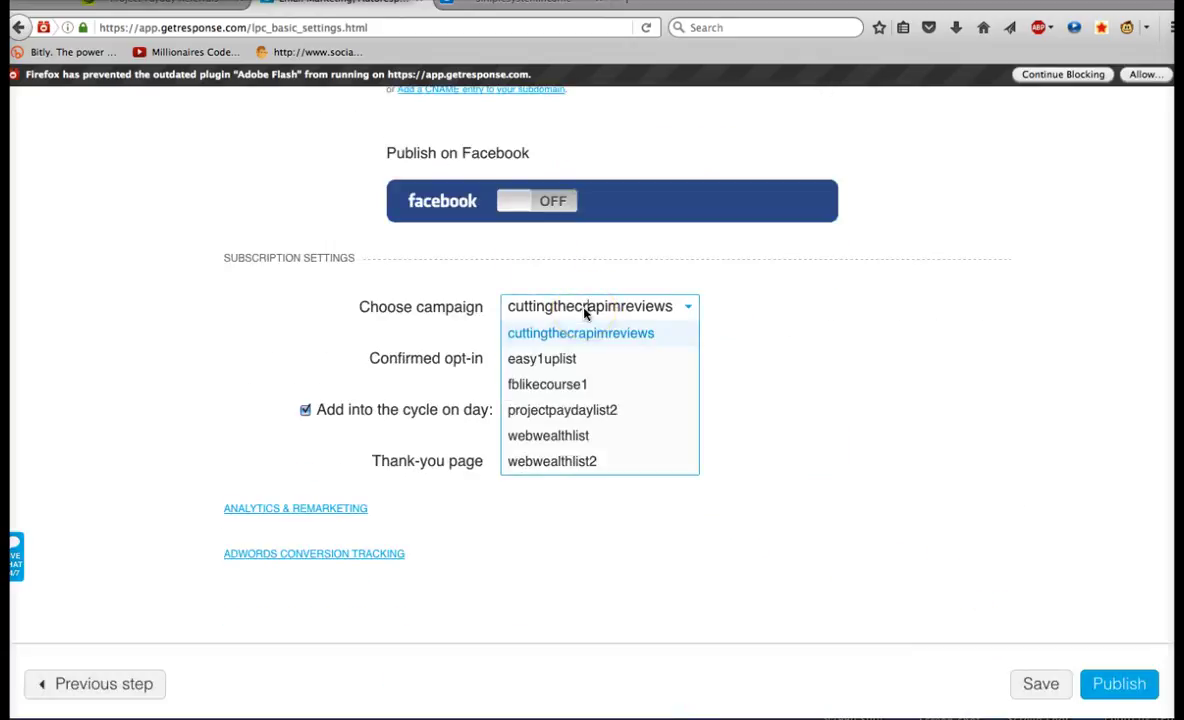
{"action": "left_click", "coordinate": [634, 393]}
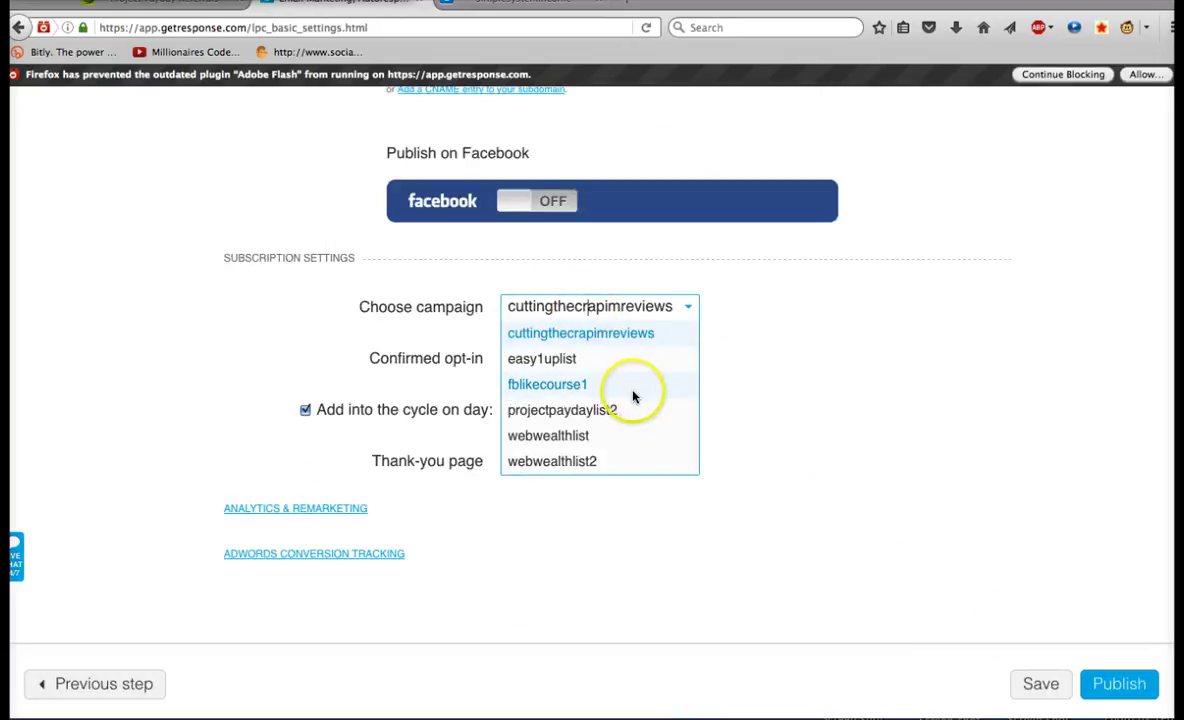
{"action": "left_click", "coordinate": [614, 410]}
{"action": "left_click", "coordinate": [614, 410]}
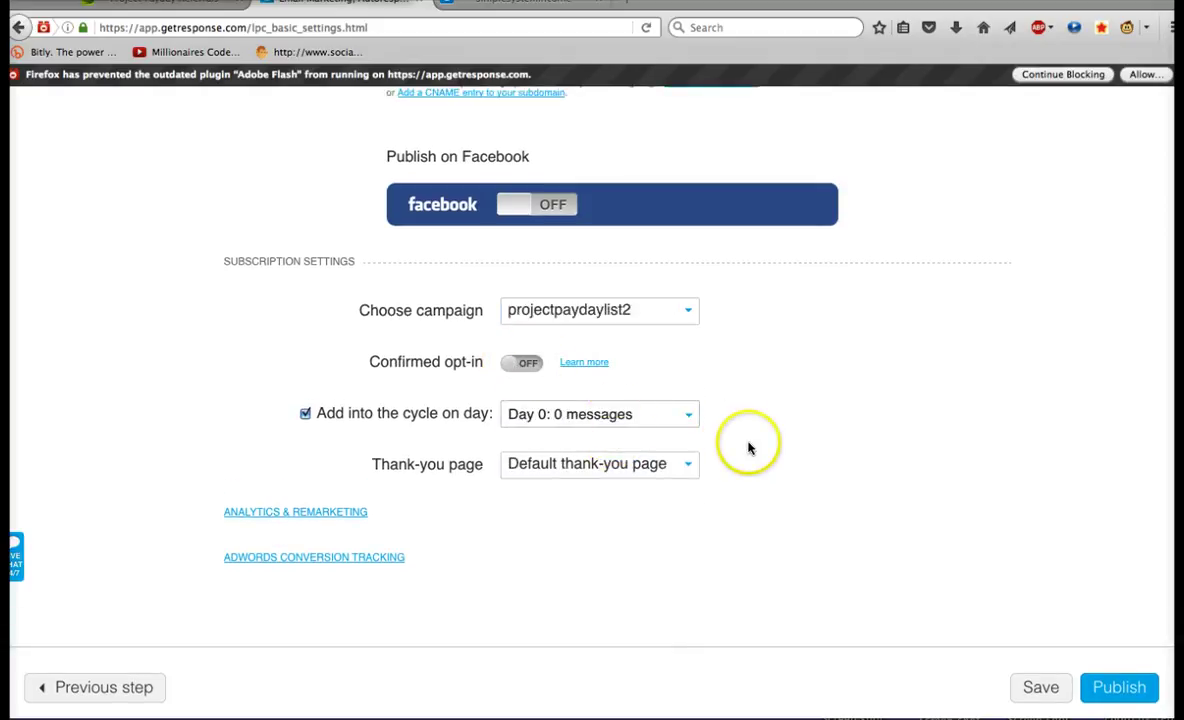
{"action": "left_click", "coordinate": [305, 414]}
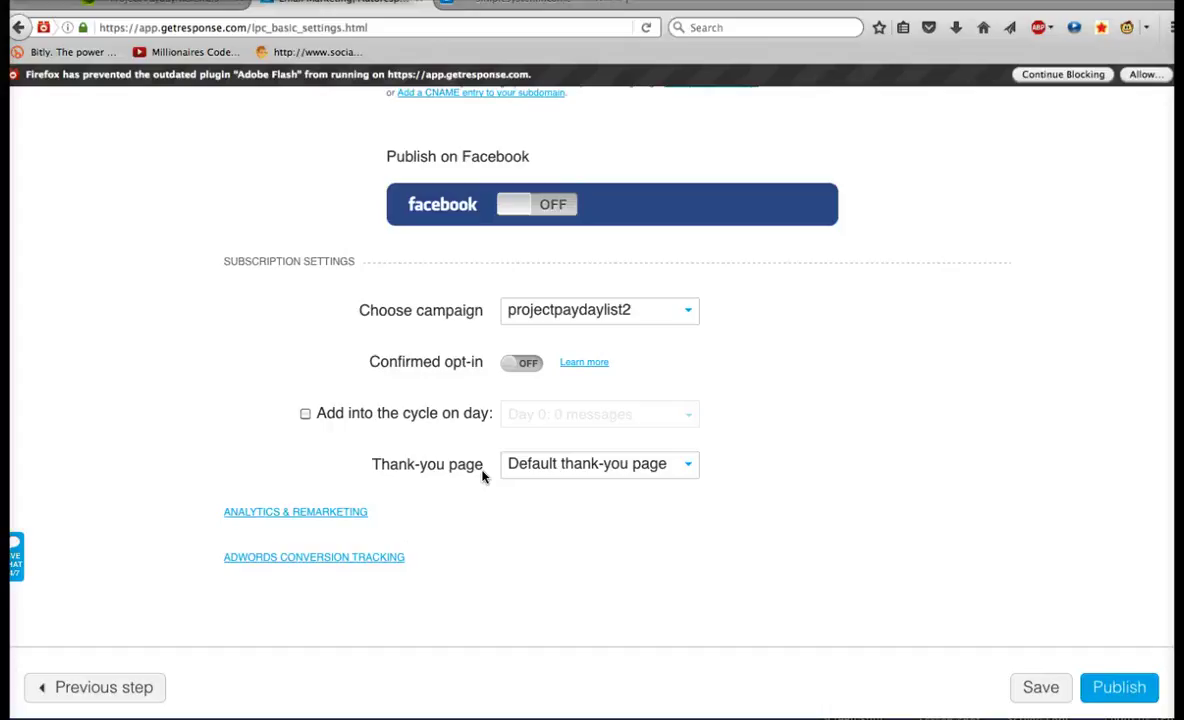
Step: Set the thank-you page to a Custom thank-you page, then check the Bitly links dashboard
{"action": "left_click", "coordinate": [545, 501]}
{"action": "left_click", "coordinate": [561, 473]}
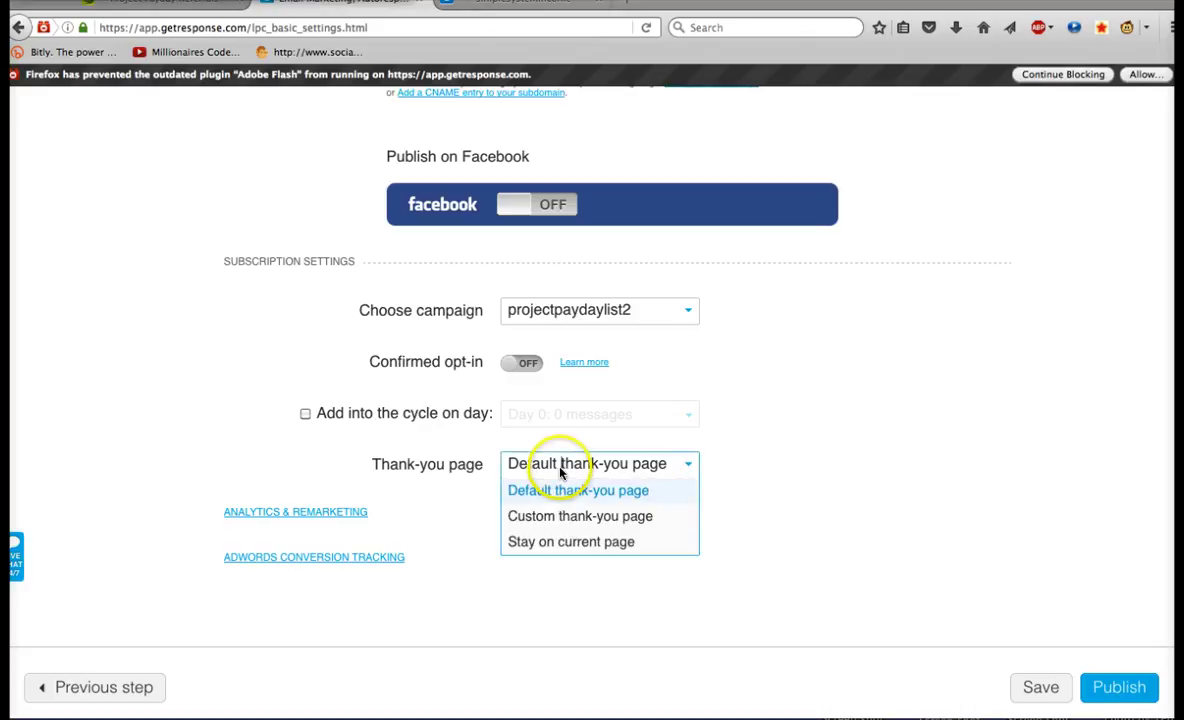
{"action": "left_click", "coordinate": [618, 517]}
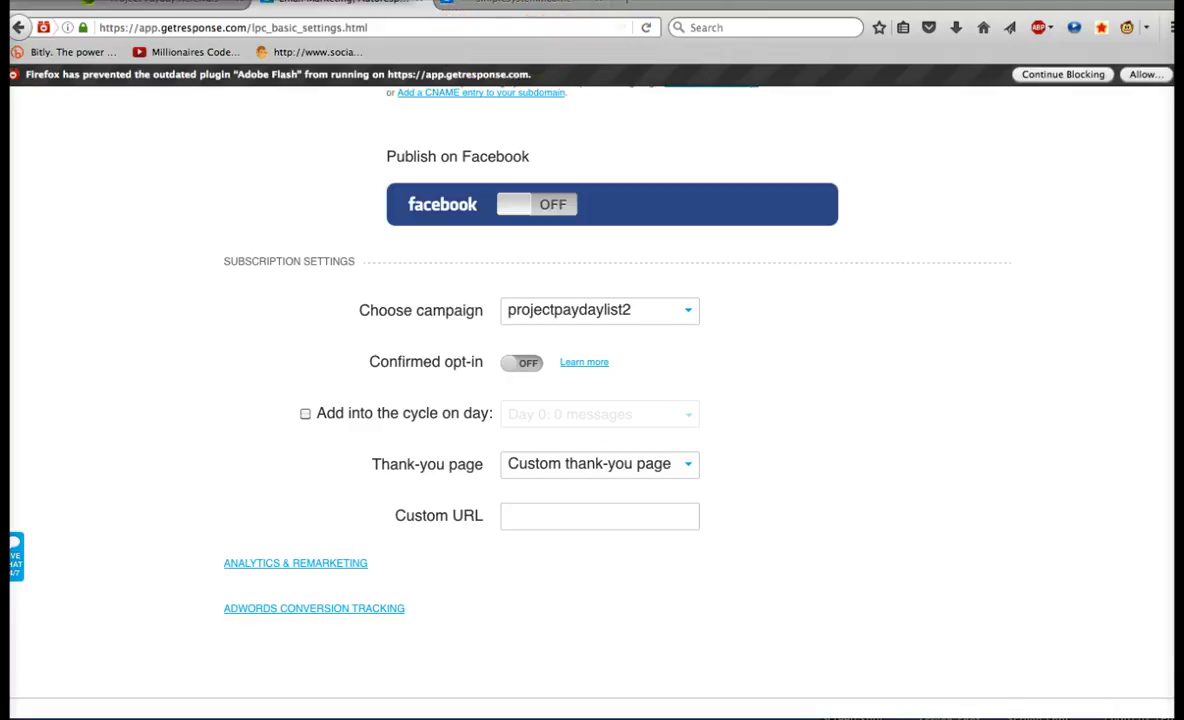
{"action": "left_click", "coordinate": [700, 3]}
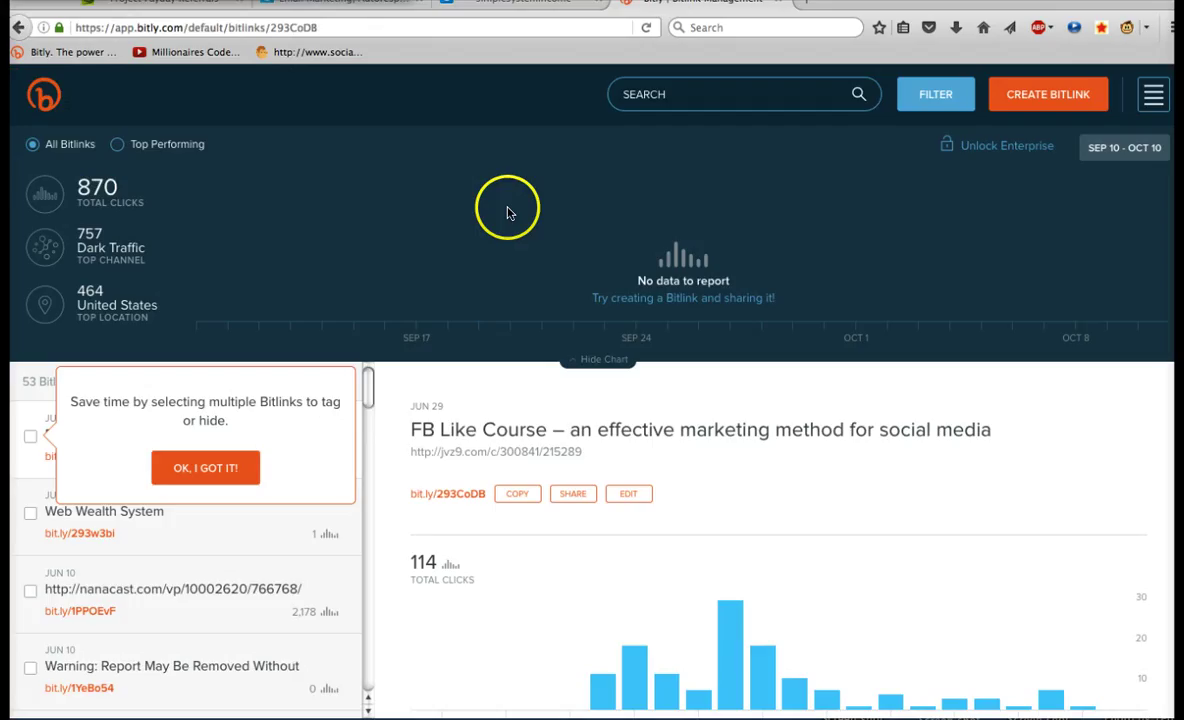
Step: Select and copy the personal referral link on the Project Payday referral program page
{"action": "left_click", "coordinate": [384, 6]}
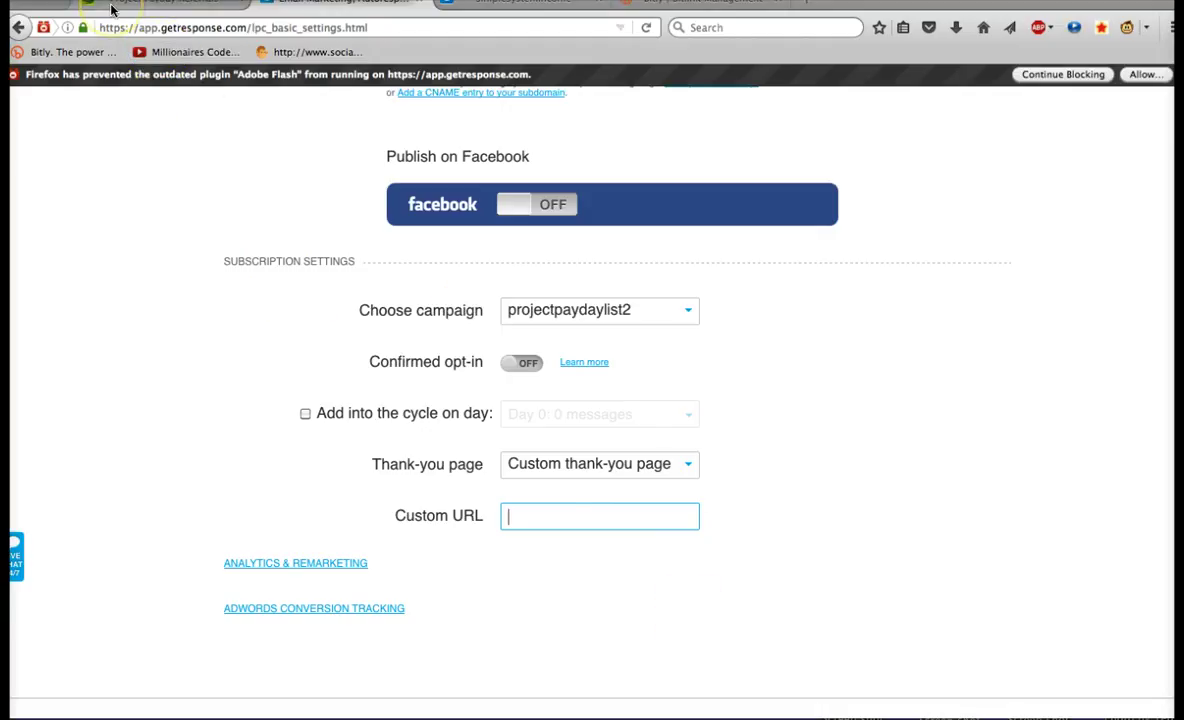
{"action": "key", "text": "ctrl+shift+Tab"}
{"action": "scroll", "coordinate": [696, 470], "scroll_direction": "up", "scroll_amount": 5}
{"action": "scroll", "coordinate": [871, 605], "scroll_direction": "down", "scroll_amount": 3}
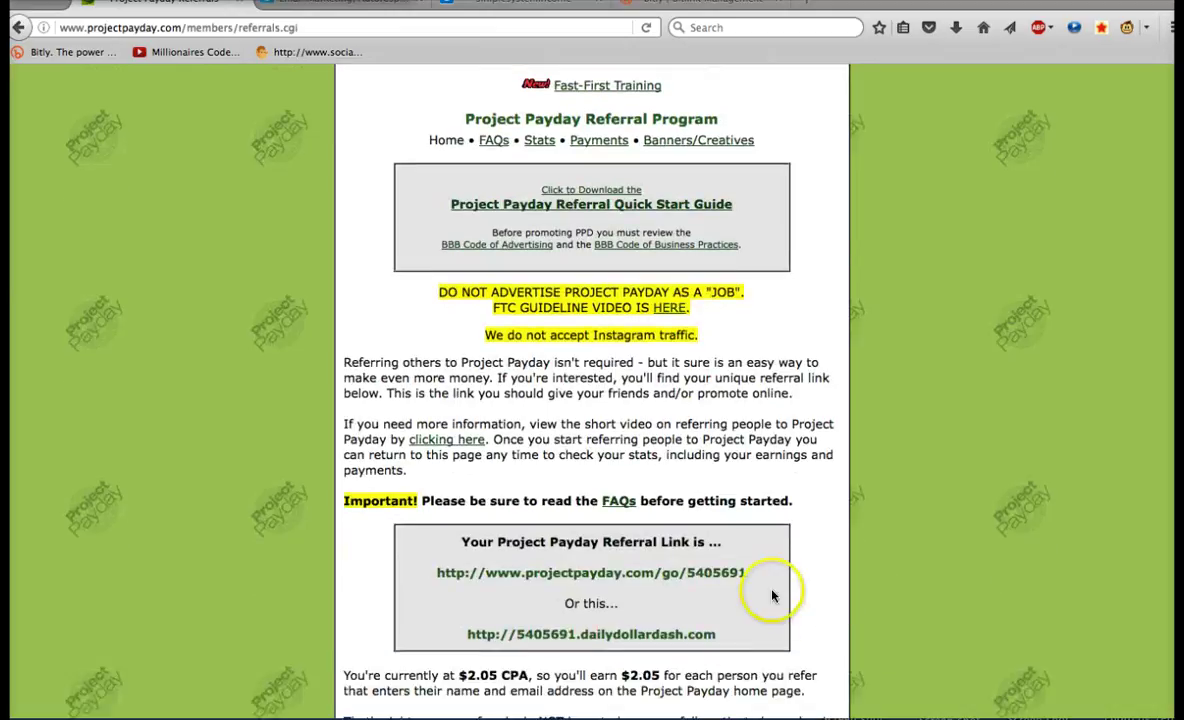
{"action": "left_click_drag", "start_coordinate": [745, 578], "coordinate": [480, 543]}
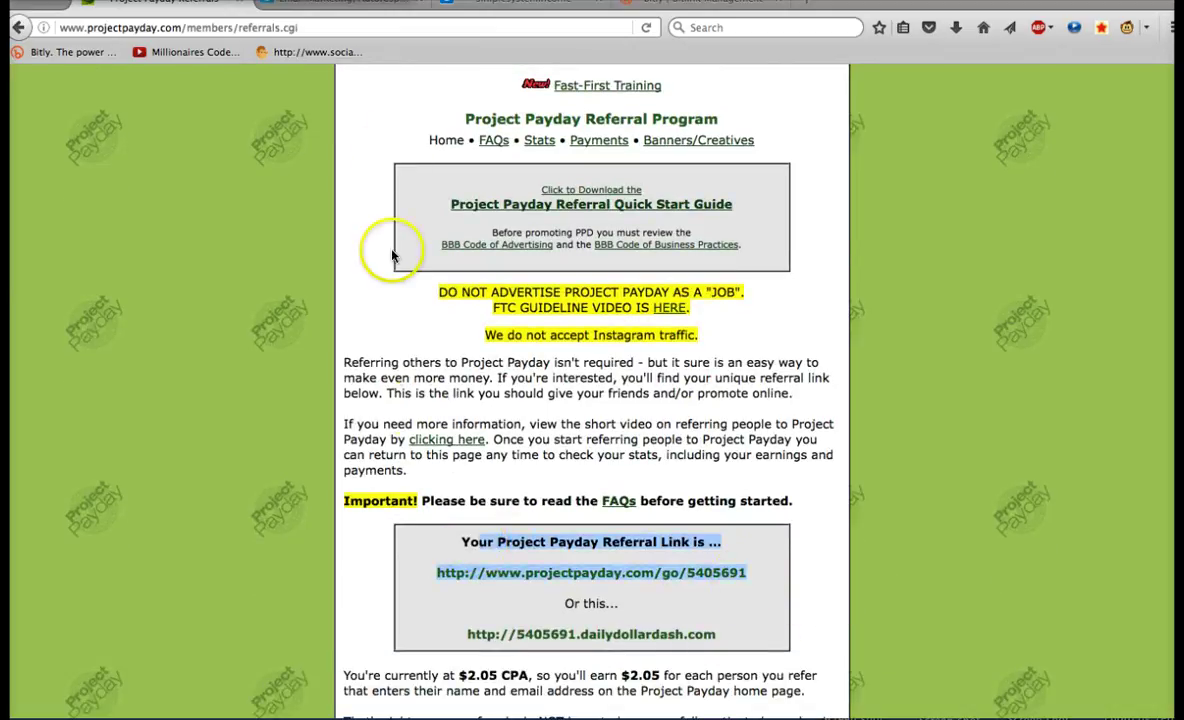
{"action": "left_click", "coordinate": [365, 8]}
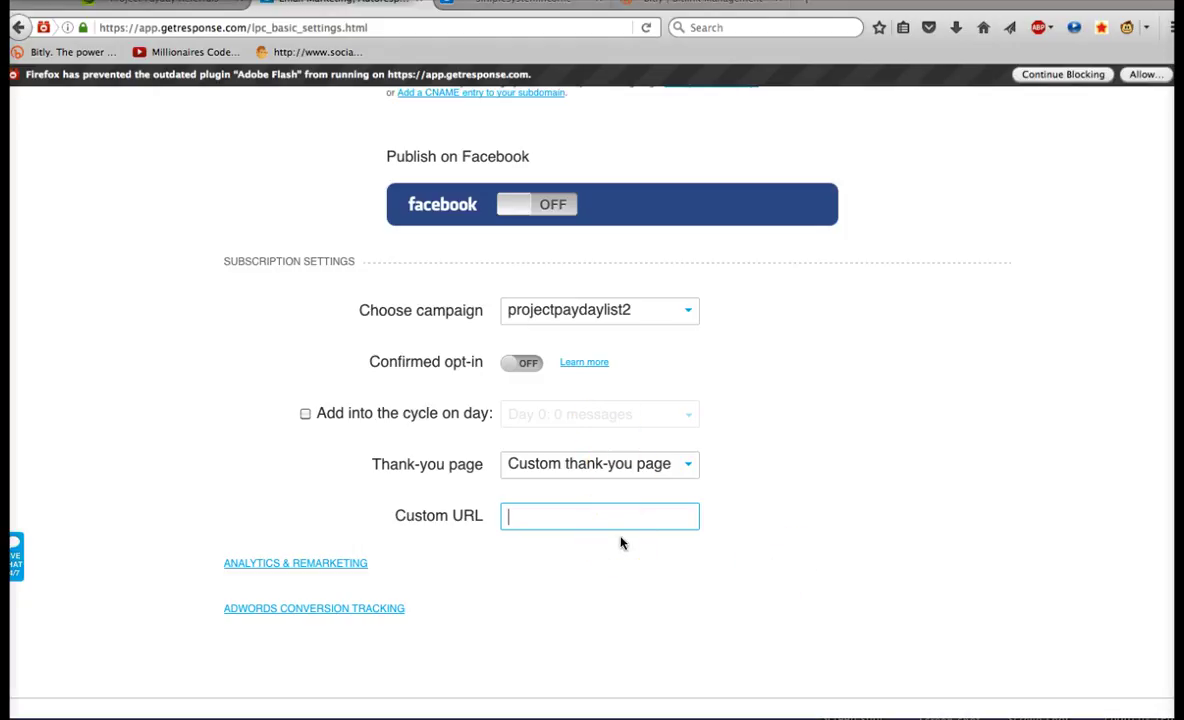
{"action": "left_click", "coordinate": [160, 6]}
{"action": "left_click", "coordinate": [748, 578]}
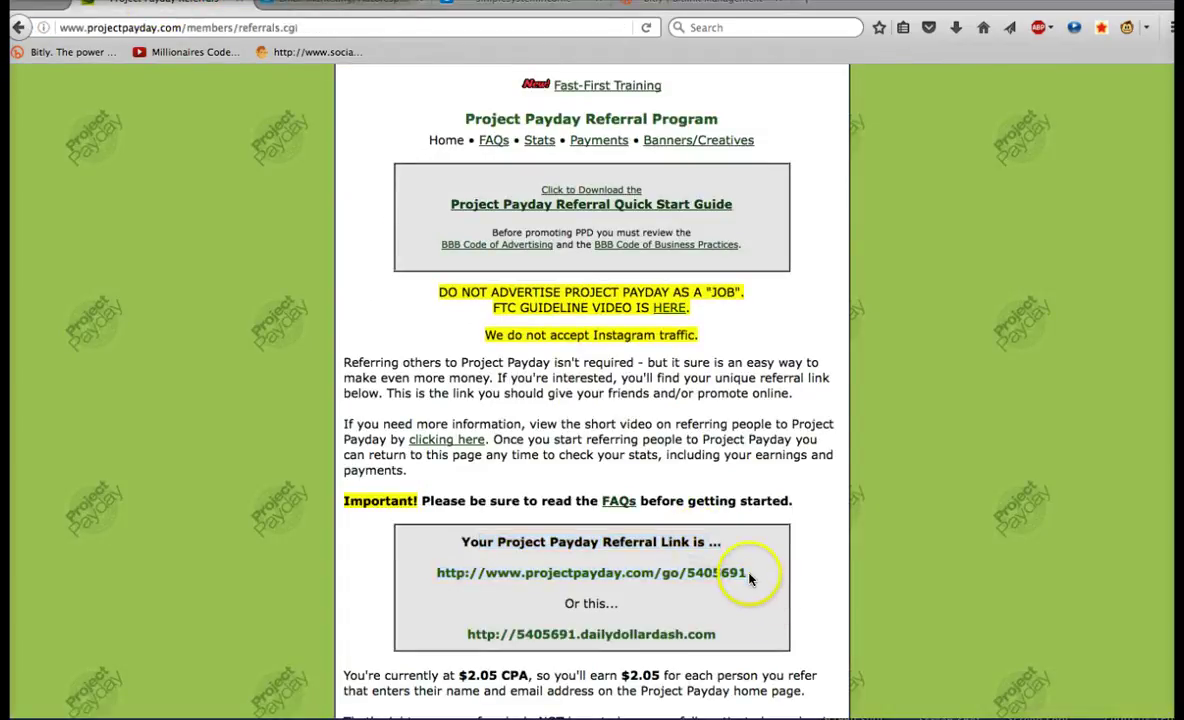
{"action": "left_click_drag", "start_coordinate": [748, 578], "coordinate": [445, 580]}
{"action": "key", "text": "super+c"}
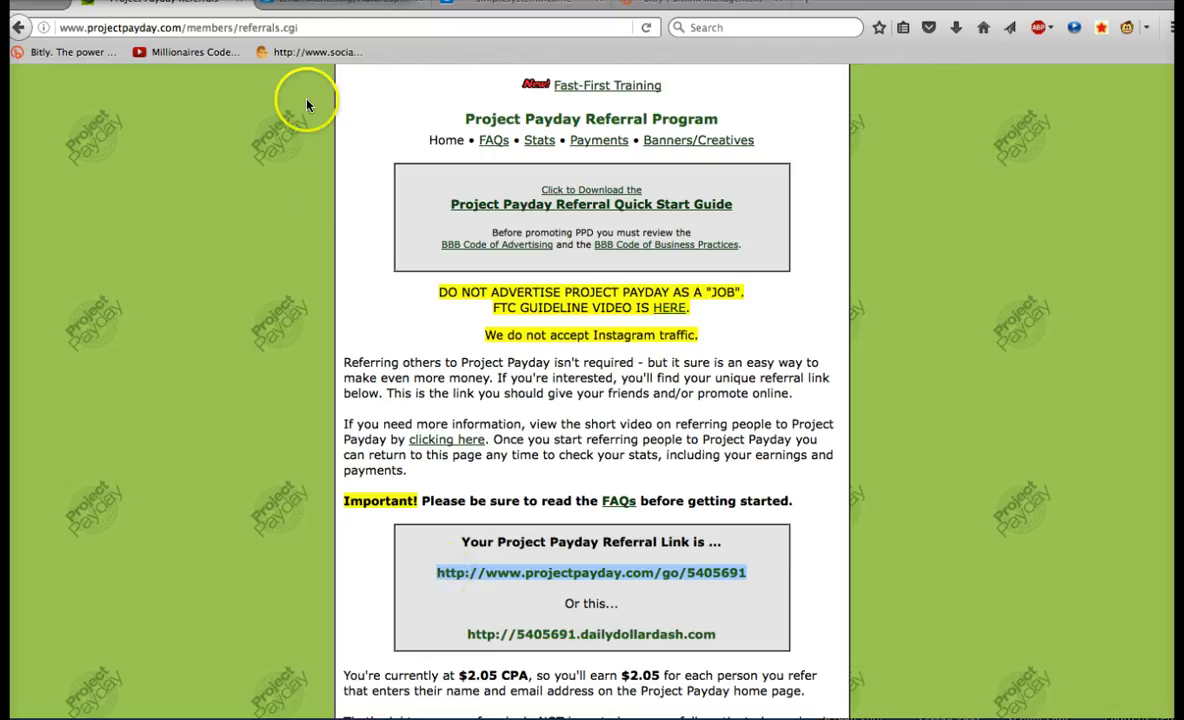
Step: Paste the Project Payday referral link into the Custom URL field and verify it against the source
{"action": "left_click", "coordinate": [310, 8]}
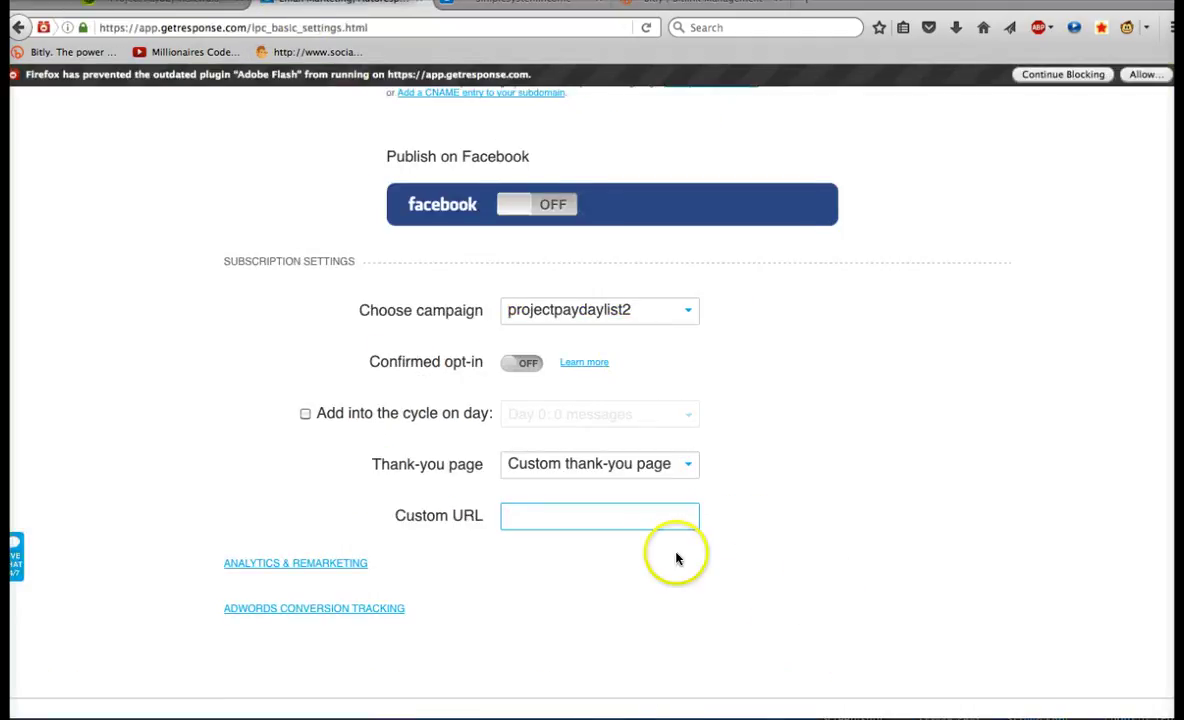
{"action": "key", "text": "super+v"}
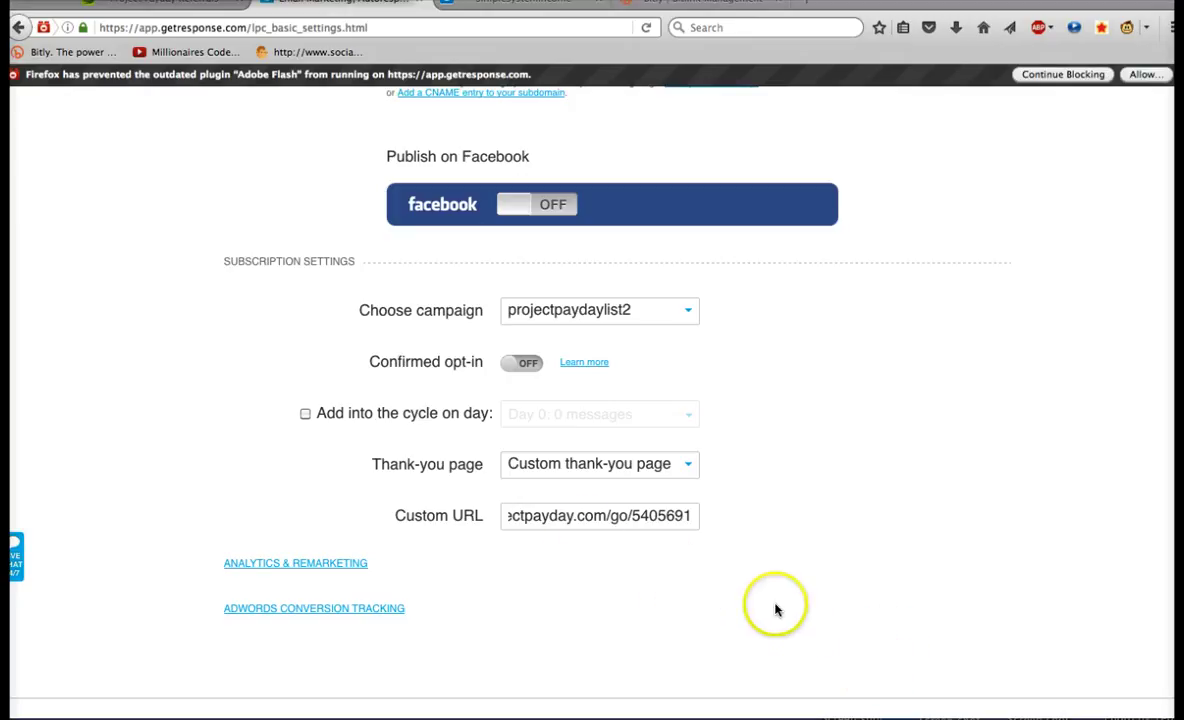
{"action": "left_click", "coordinate": [170, 7]}
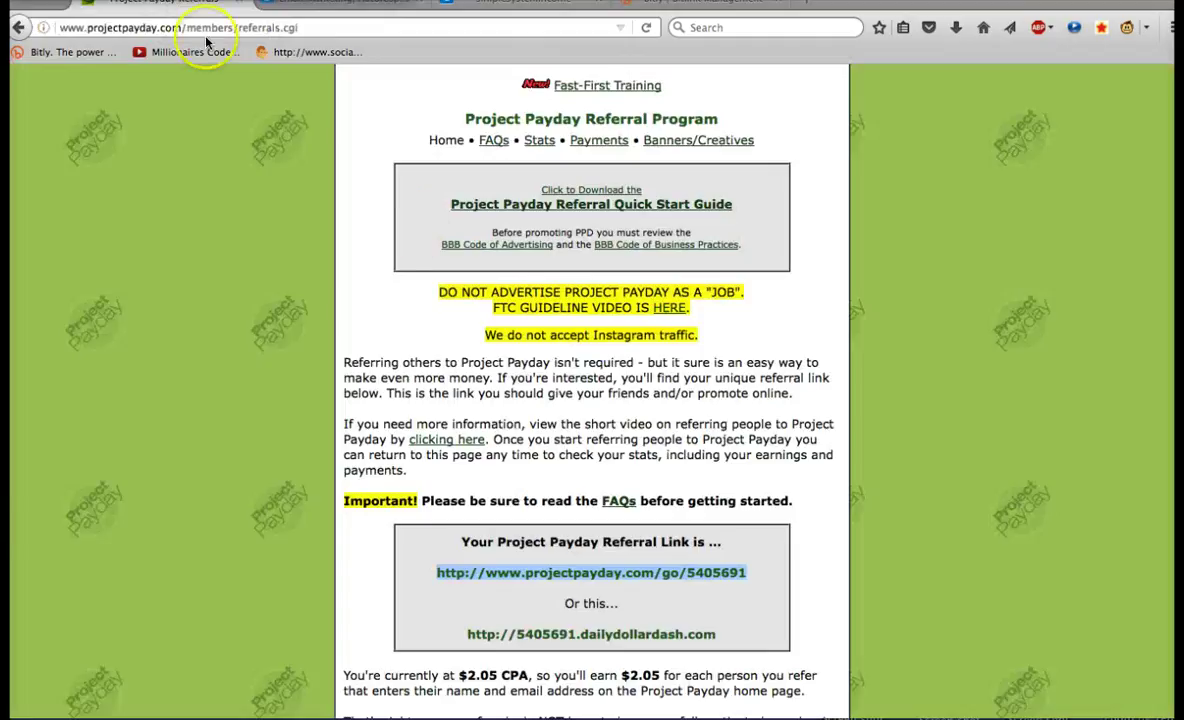
{"action": "left_click", "coordinate": [320, 8]}
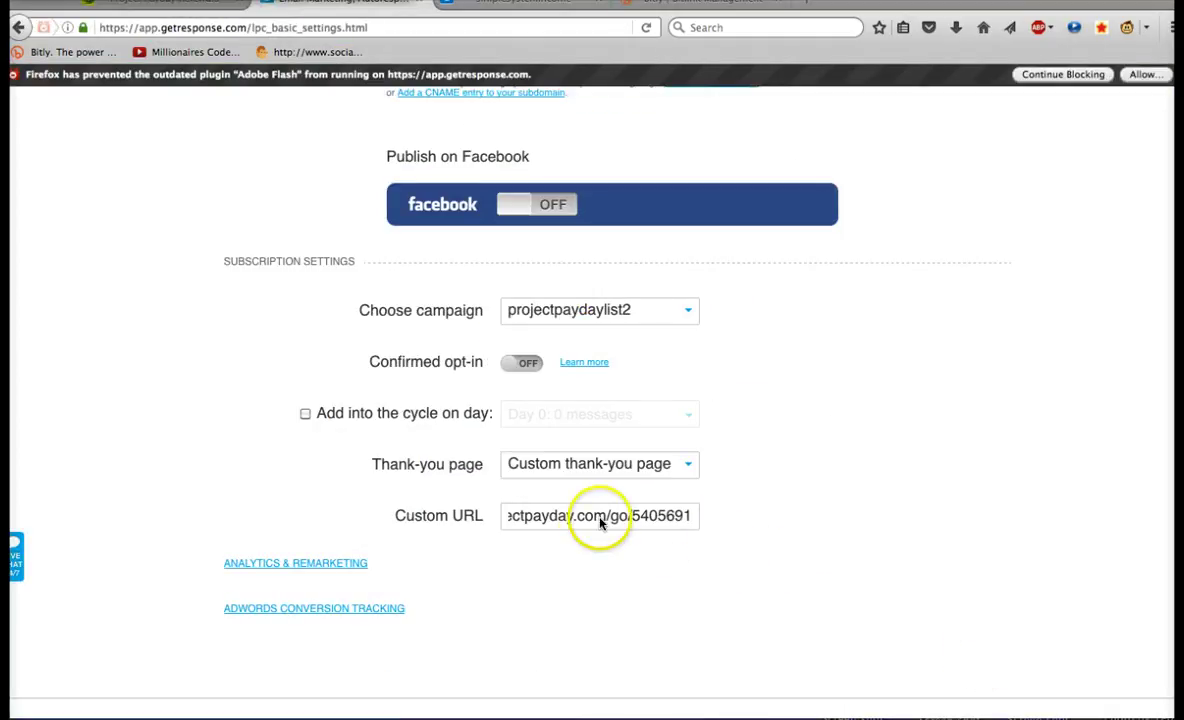
{"action": "scroll", "coordinate": [828, 599], "scroll_direction": "down", "scroll_amount": 2}
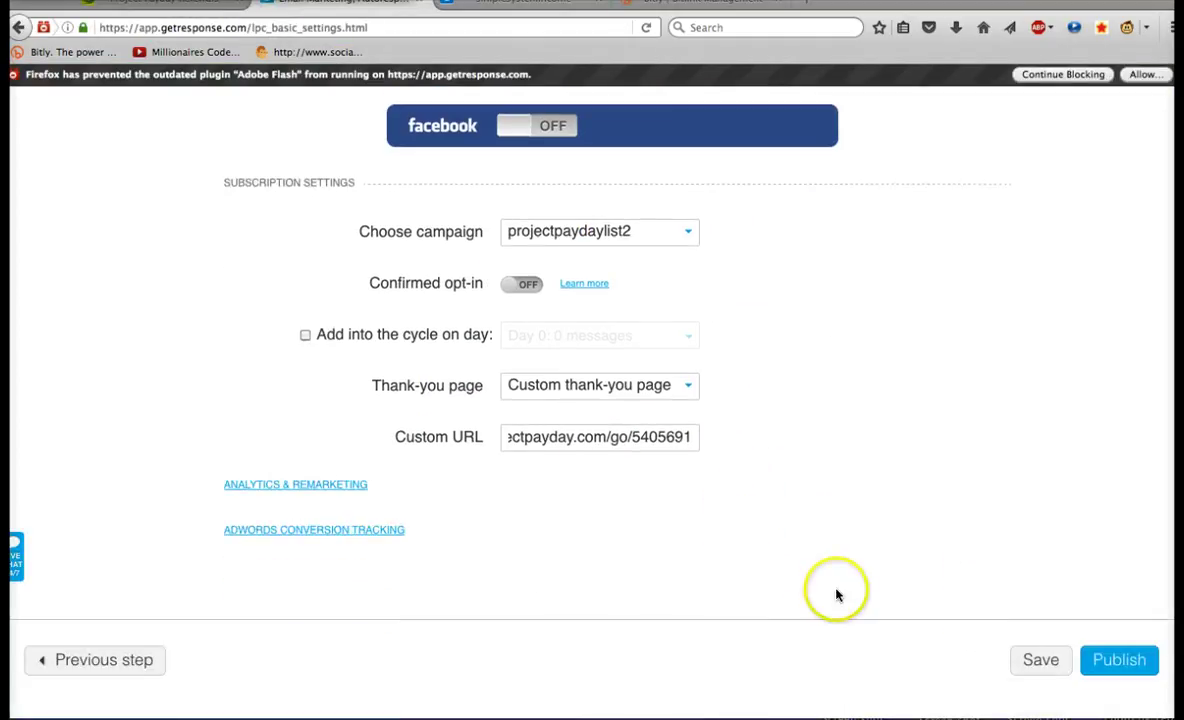
{"action": "scroll", "coordinate": [957, 568], "scroll_direction": "up", "scroll_amount": 5}
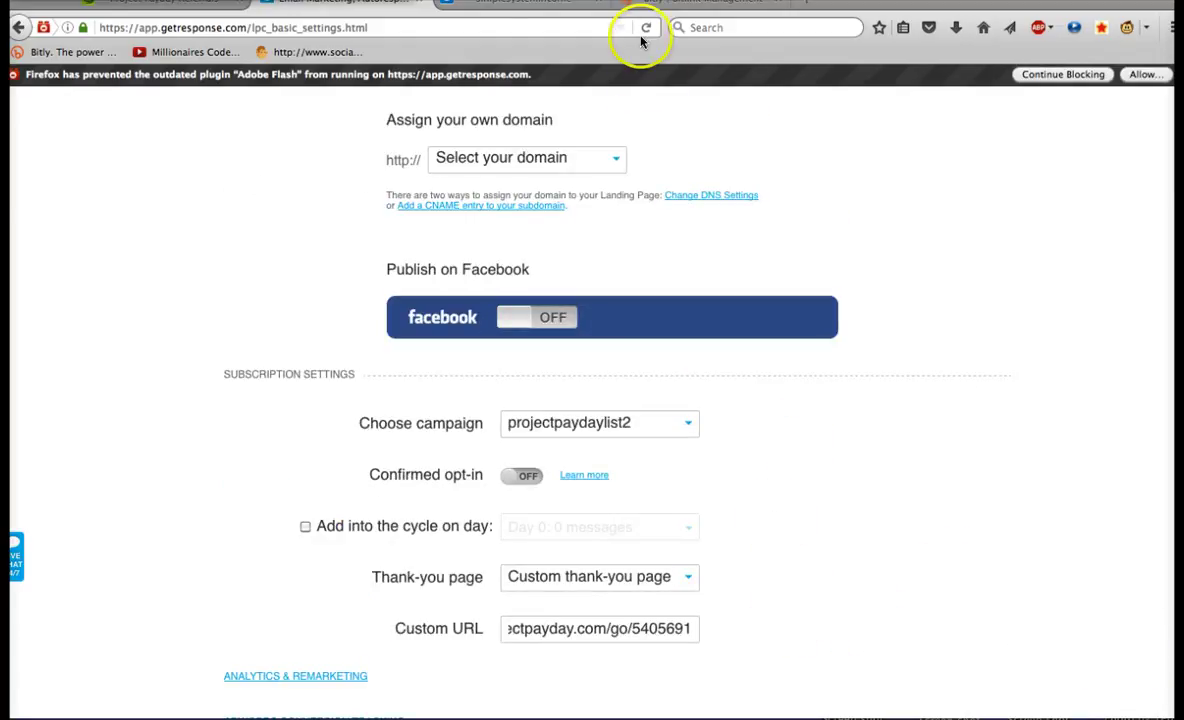
Step: Shorten the referral link into a new Bitly bitlink and copy its short address
{"action": "left_click", "coordinate": [643, 4]}
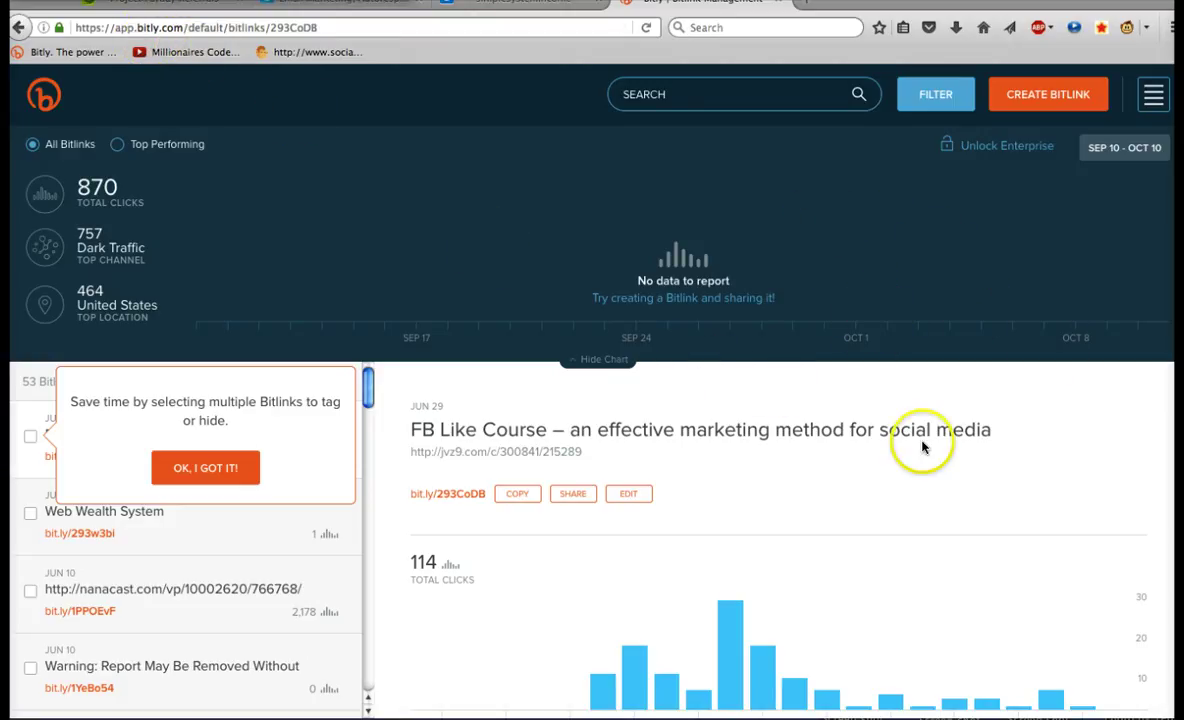
{"action": "left_click", "coordinate": [1027, 108]}
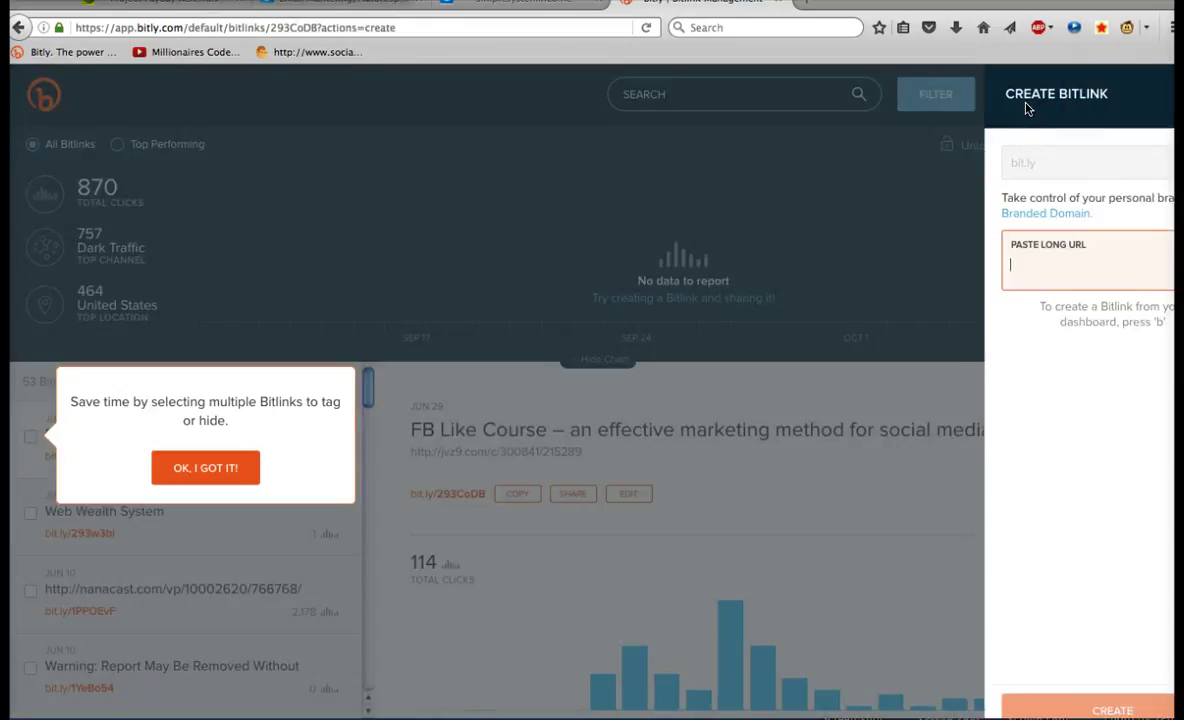
{"action": "left_click", "coordinate": [1091, 249]}
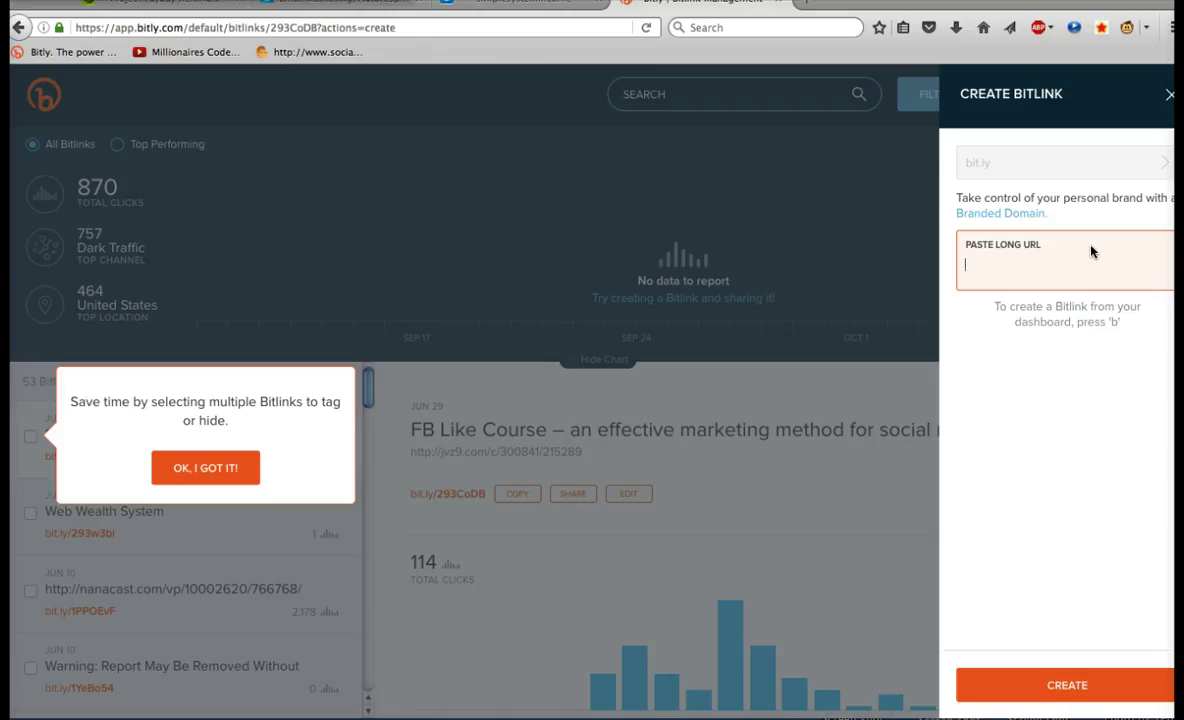
{"action": "key", "text": "super+v"}
{"action": "left_click", "coordinate": [1109, 288]}
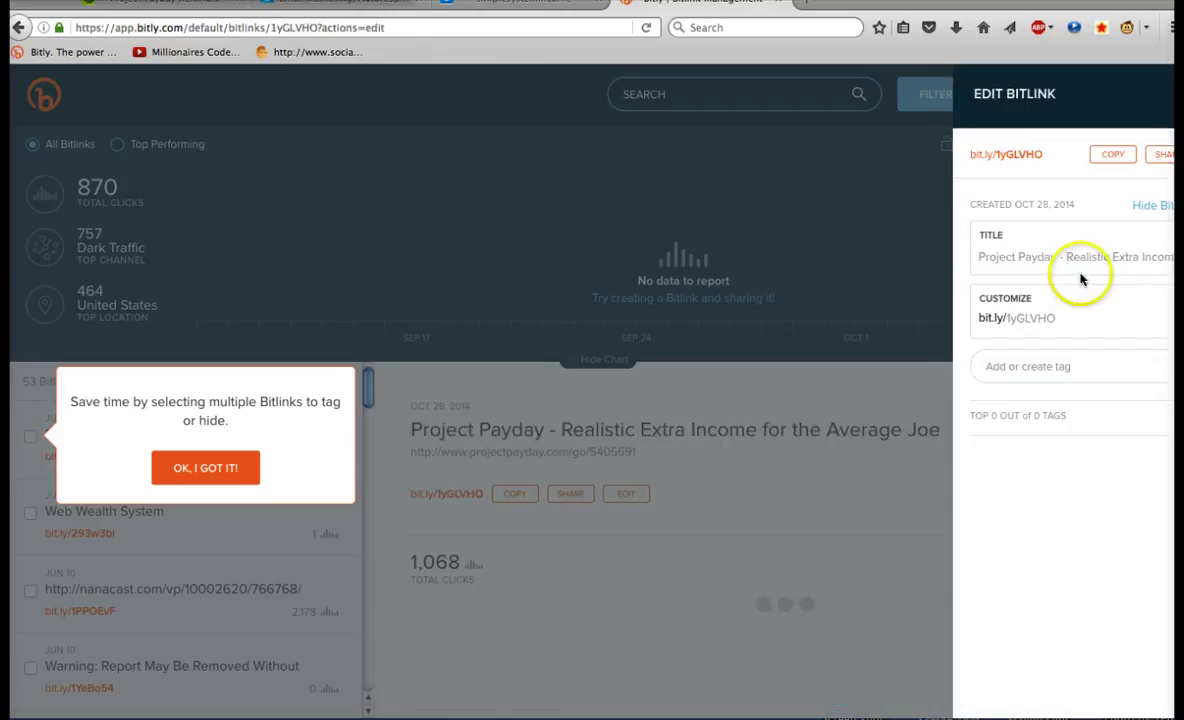
{"action": "left_click", "coordinate": [1100, 157]}
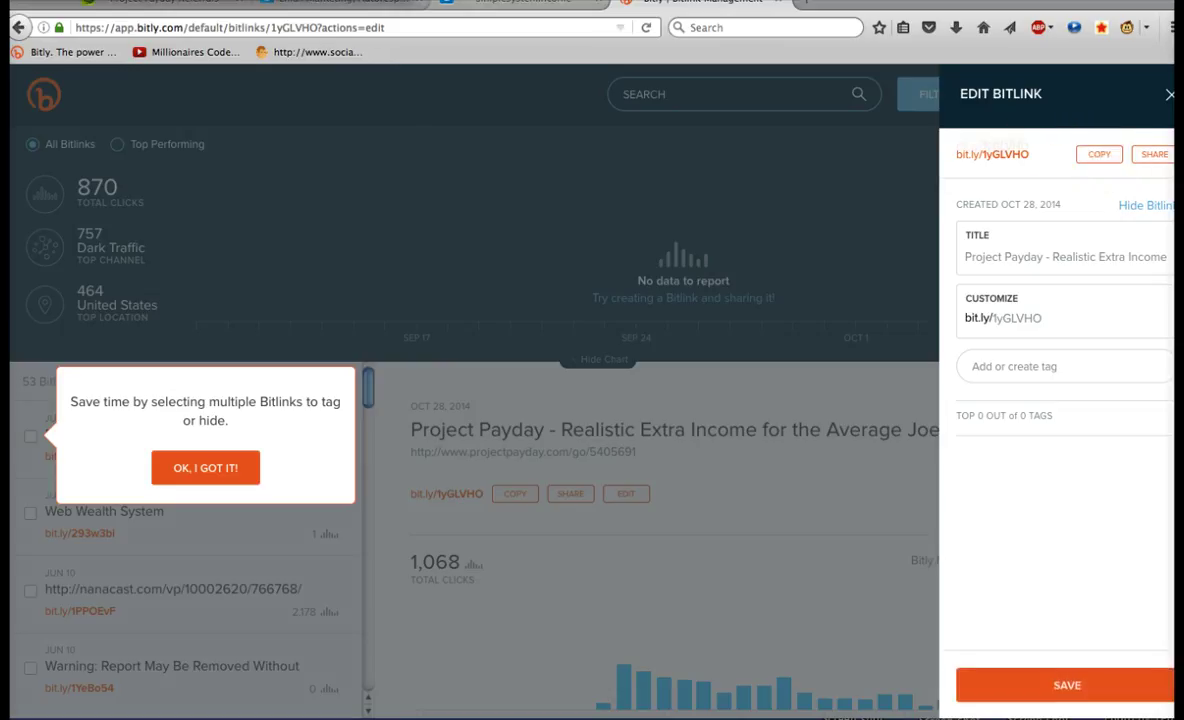
{"action": "left_click", "coordinate": [362, 6]}
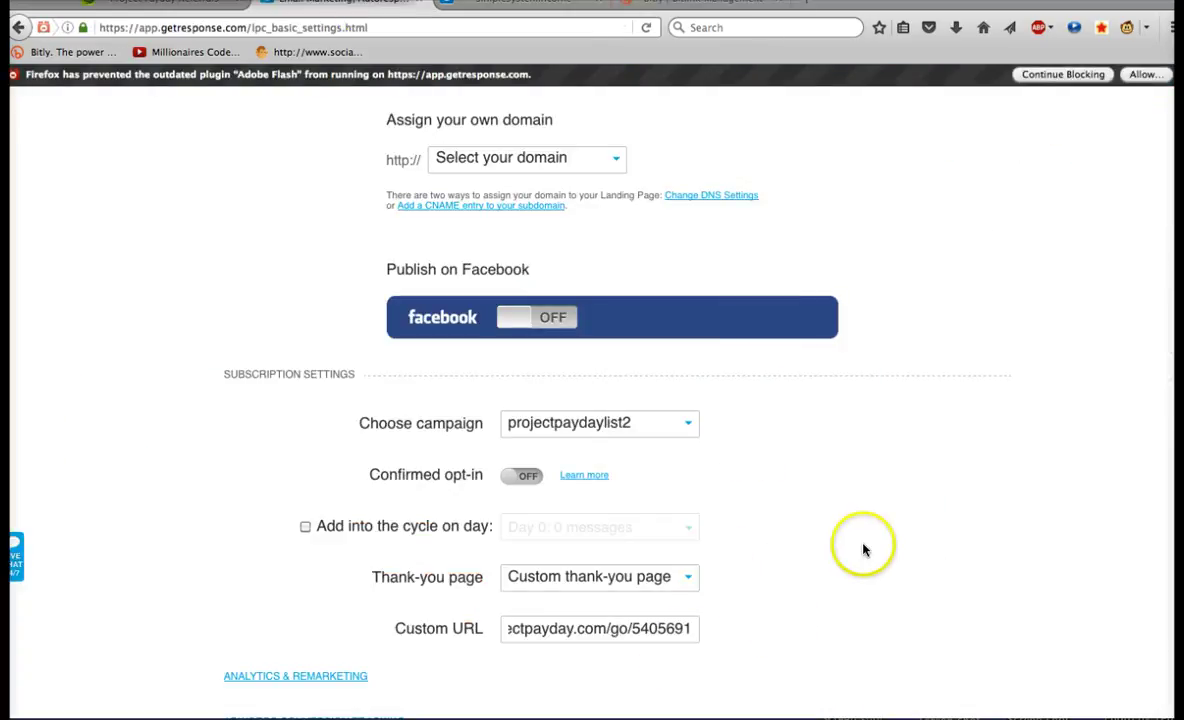
Step: Publish the landing page and open its live address simplesystemincomeig.gr8.com from the Well done! page
{"action": "scroll", "coordinate": [887, 469], "scroll_direction": "down", "scroll_amount": 1}
{"action": "scroll", "coordinate": [887, 469], "scroll_direction": "down", "scroll_amount": 3}
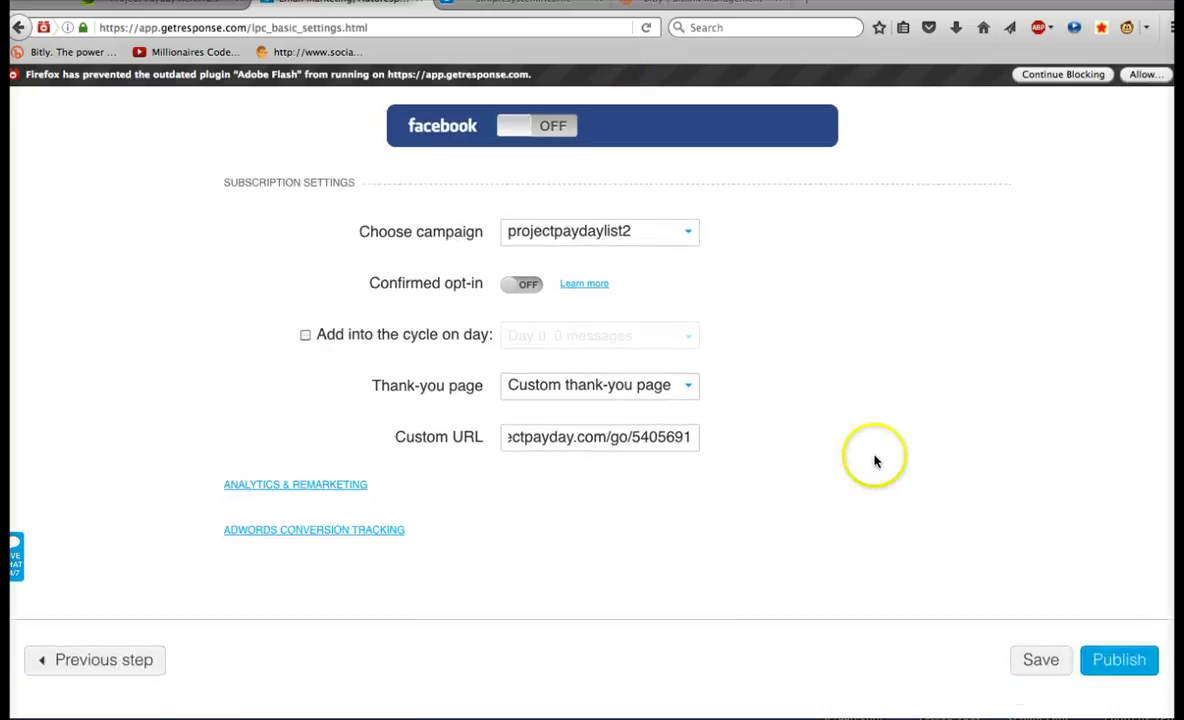
{"action": "left_click", "coordinate": [1122, 662]}
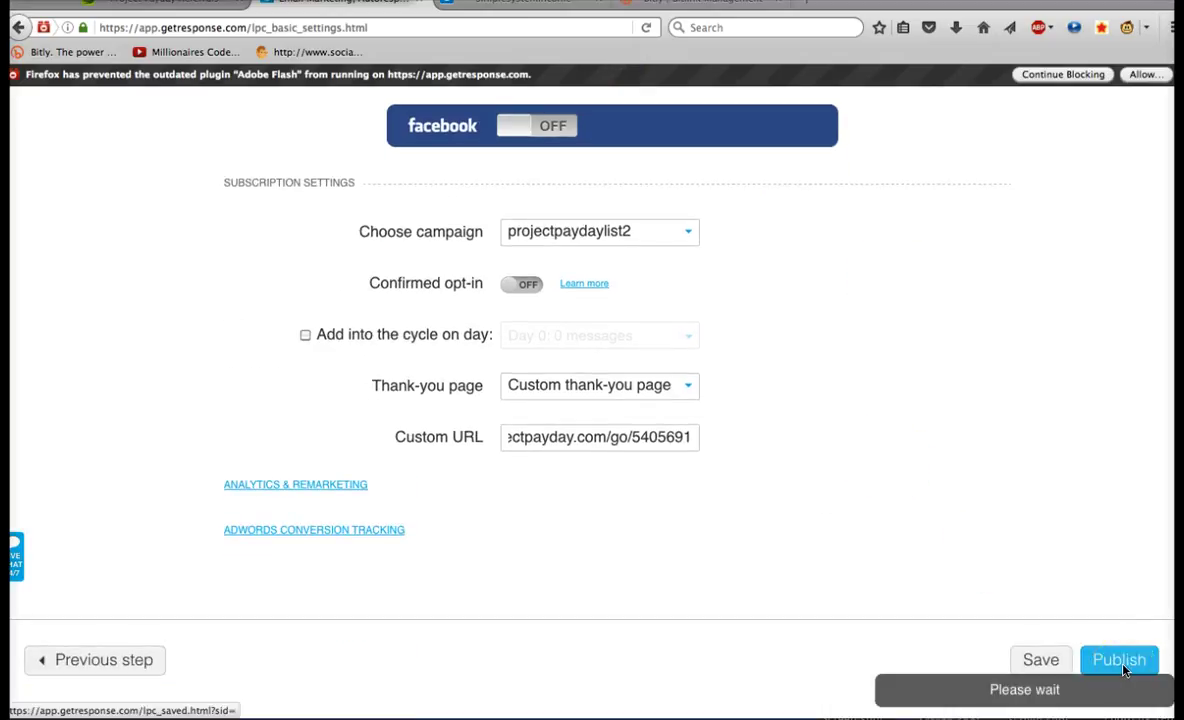
{"action": "left_click", "coordinate": [1030, 665]}
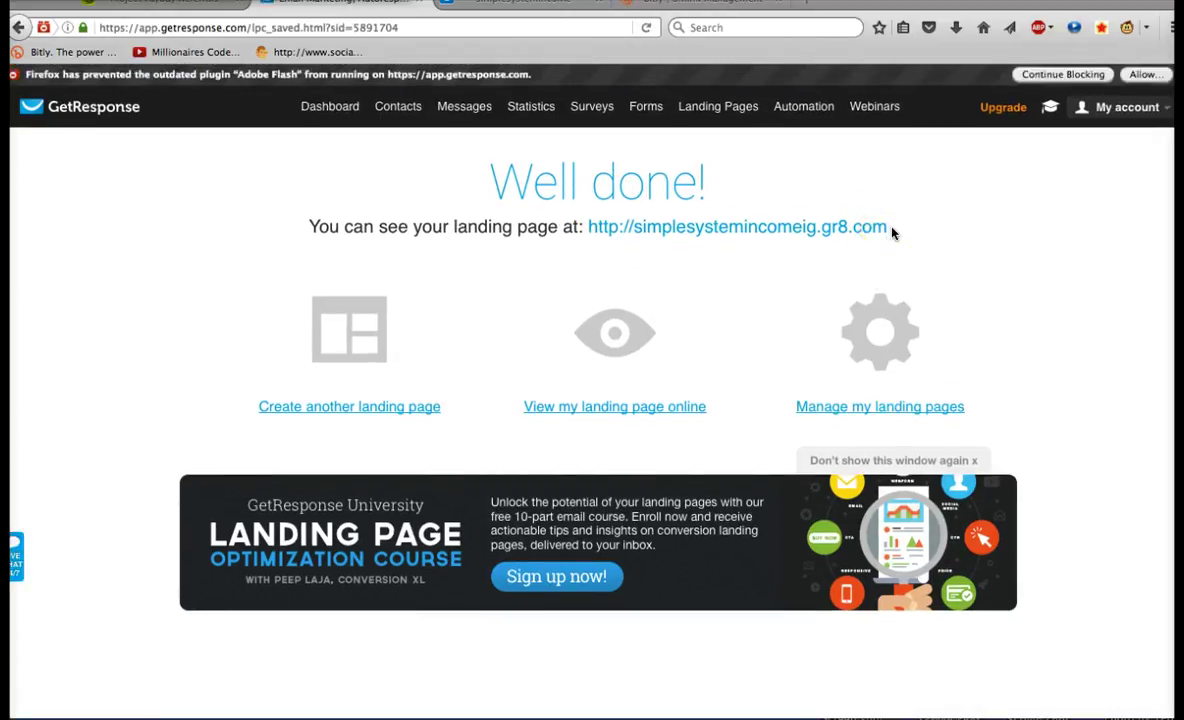
{"action": "left_click", "coordinate": [846, 230]}
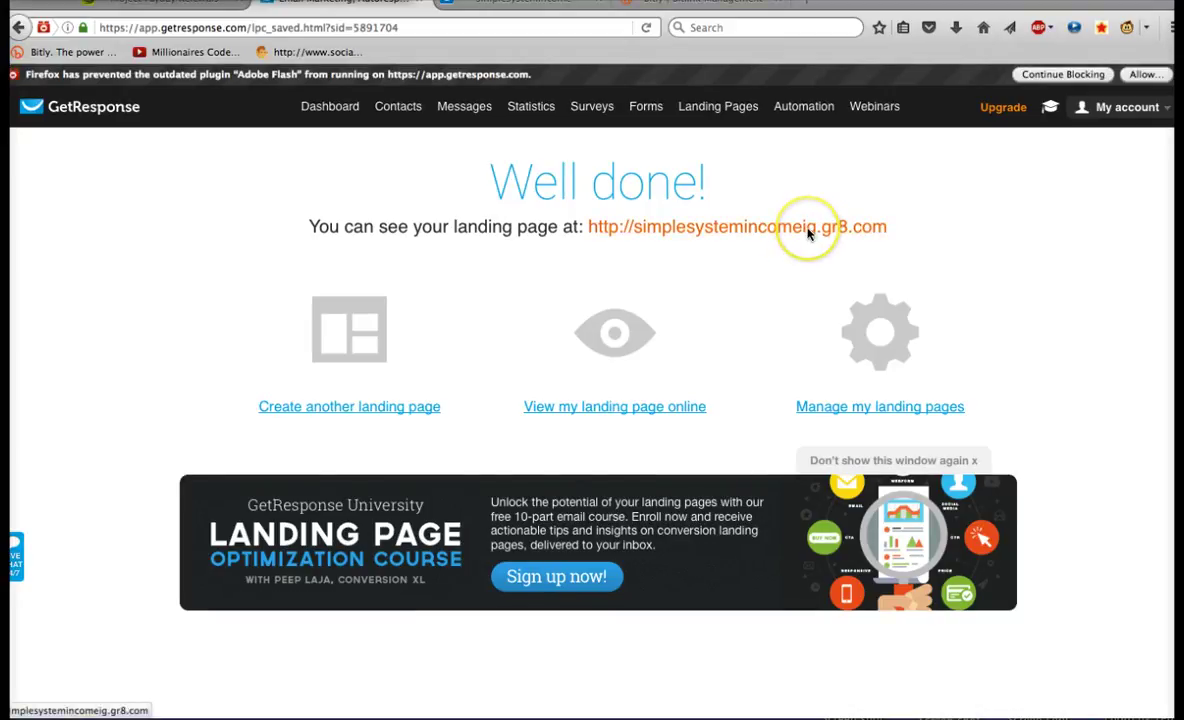